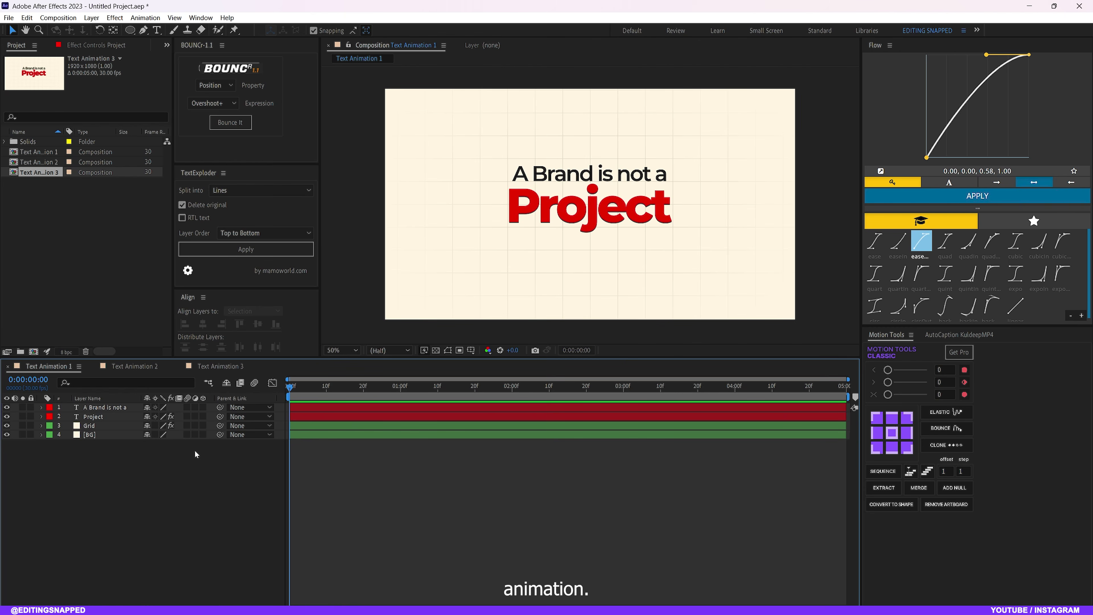
Hide the "Project" text layer in the Text Animation 1 composition.
{"action": "left_click", "coordinate": [102, 408]}
{"action": "left_click", "coordinate": [95, 418]}
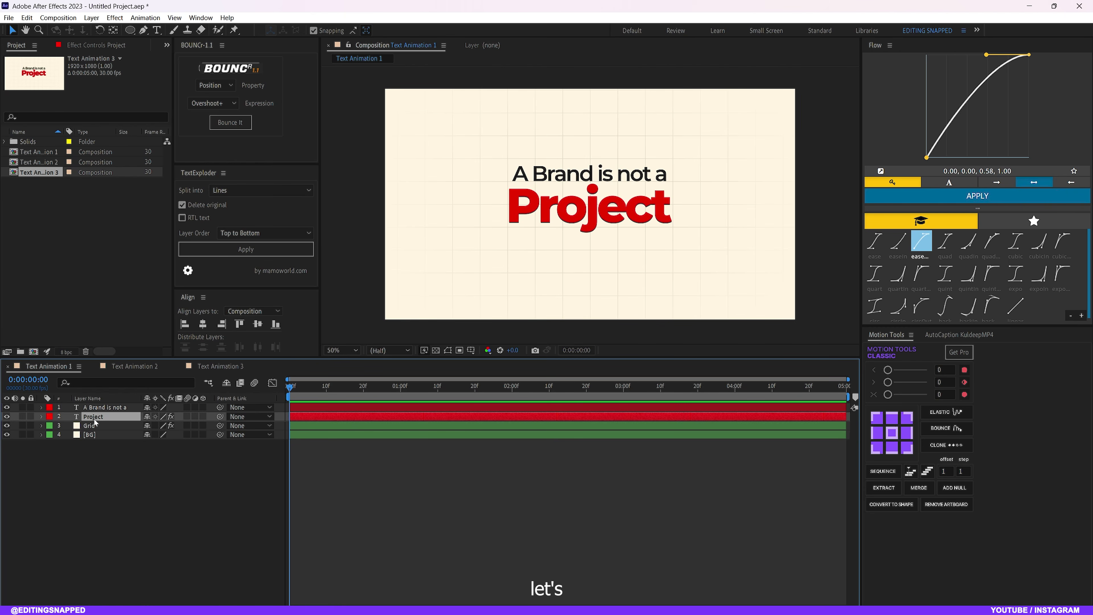
{"action": "left_click", "coordinate": [7, 417]}
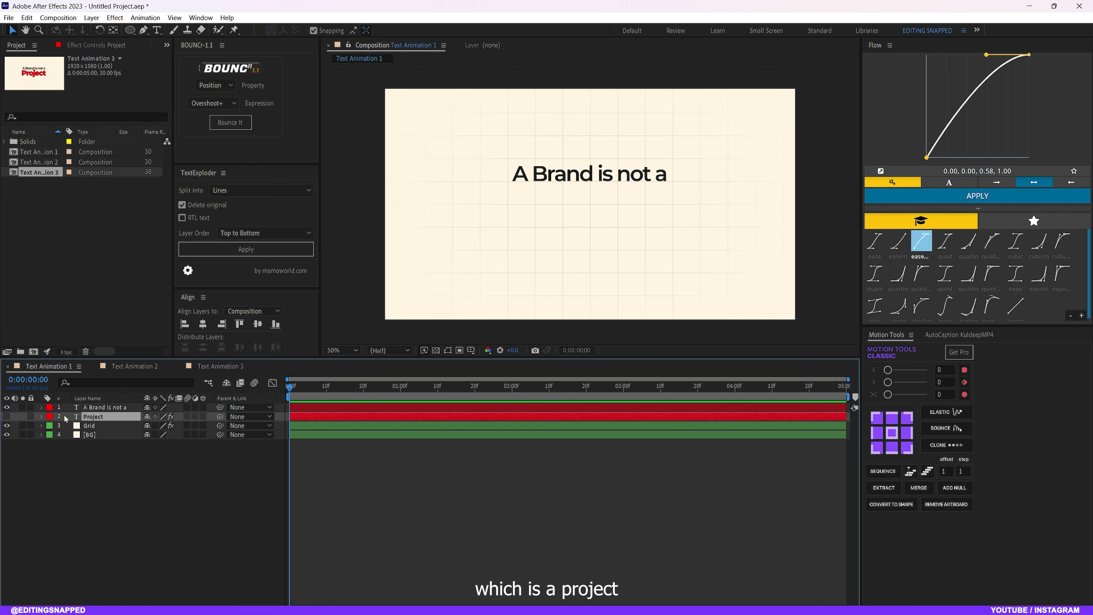
Add a text animator with Position, Opacity and Blur properties to the "A Brand is not a" layer.
{"action": "left_click", "coordinate": [105, 409]}
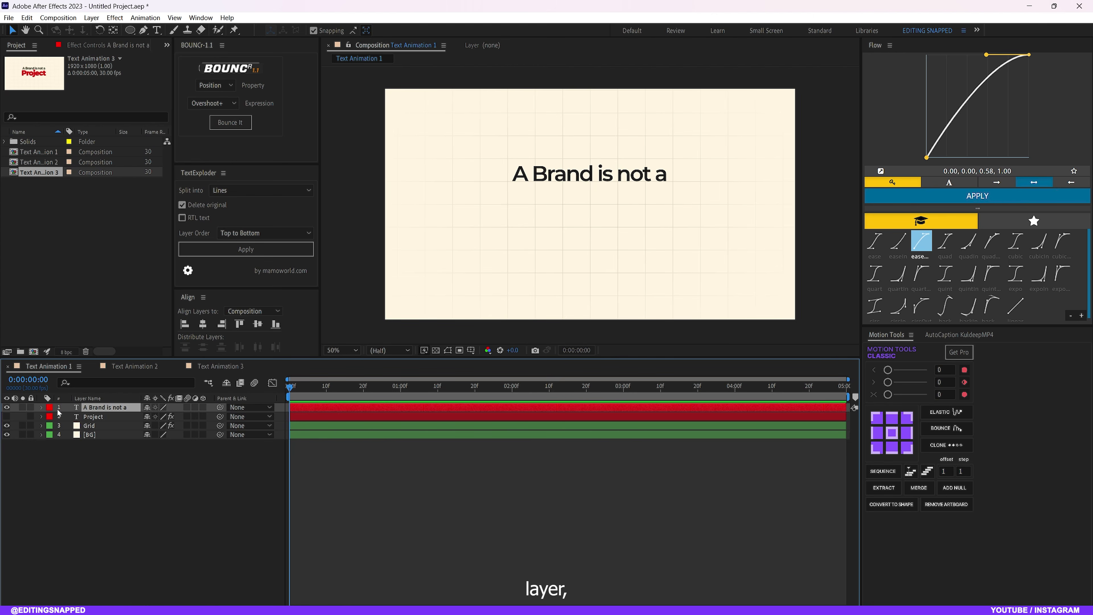
{"action": "left_click", "coordinate": [41, 407]}
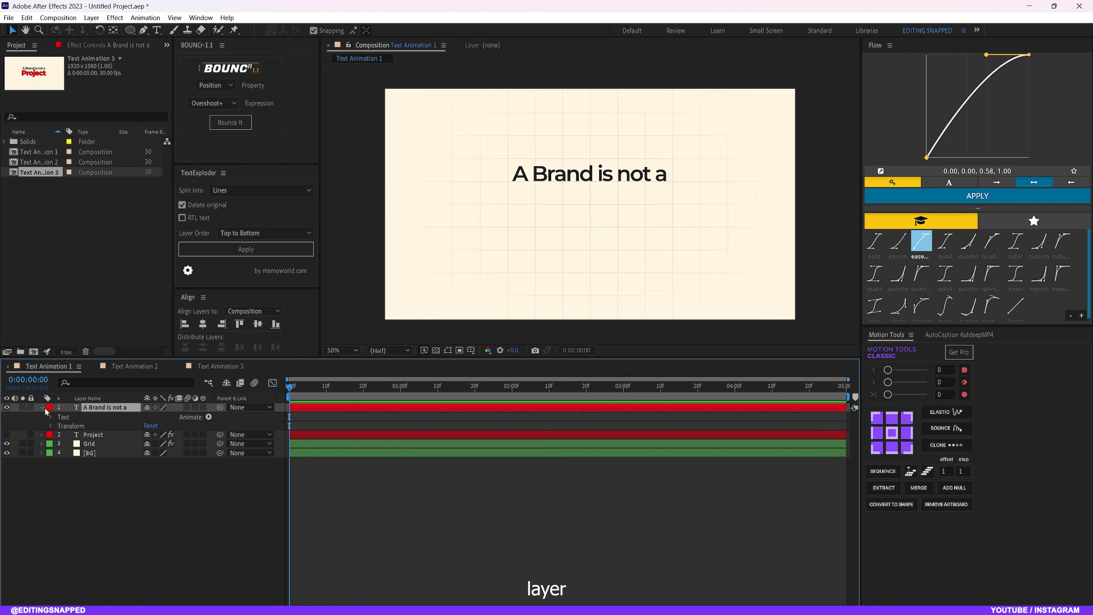
{"action": "left_click", "coordinate": [209, 416]}
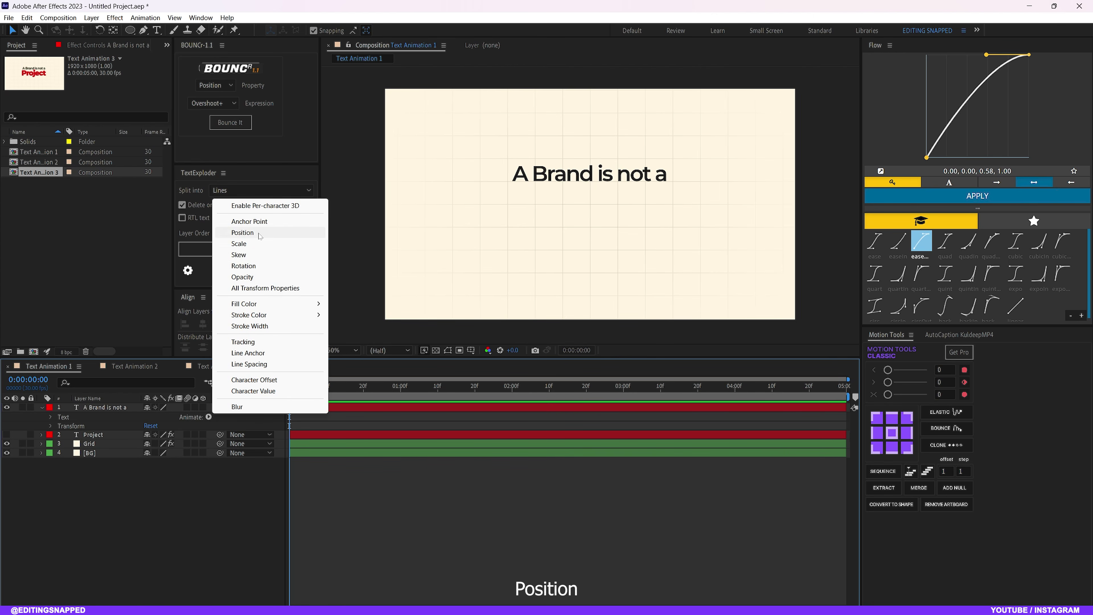
{"action": "left_click", "coordinate": [259, 236]}
{"action": "left_click", "coordinate": [208, 453]}
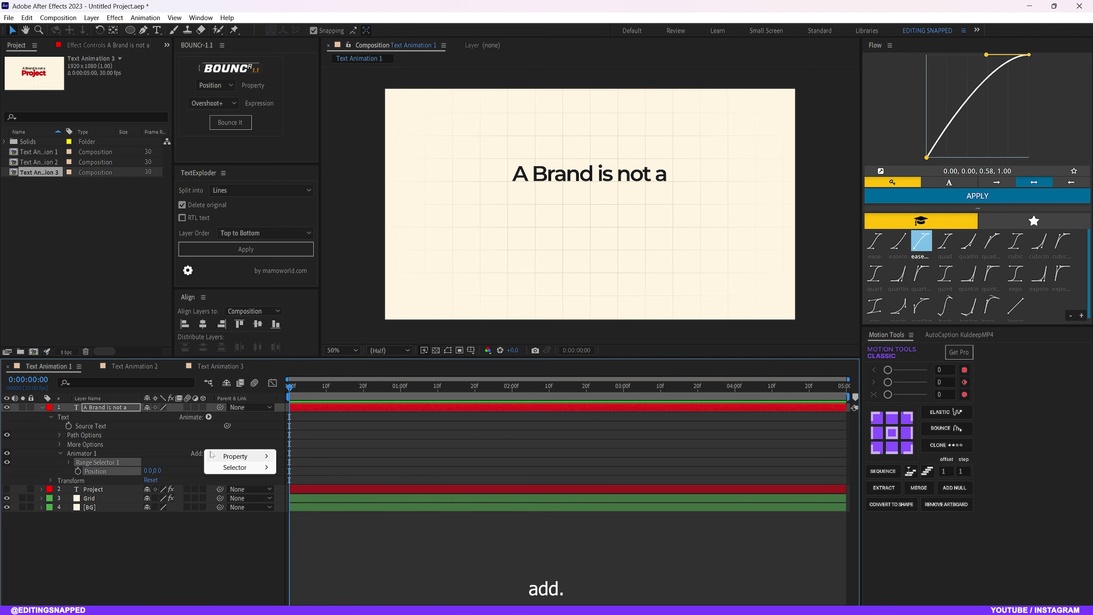
{"action": "mouse_move", "coordinate": [232, 456]}
{"action": "left_click", "coordinate": [319, 324]}
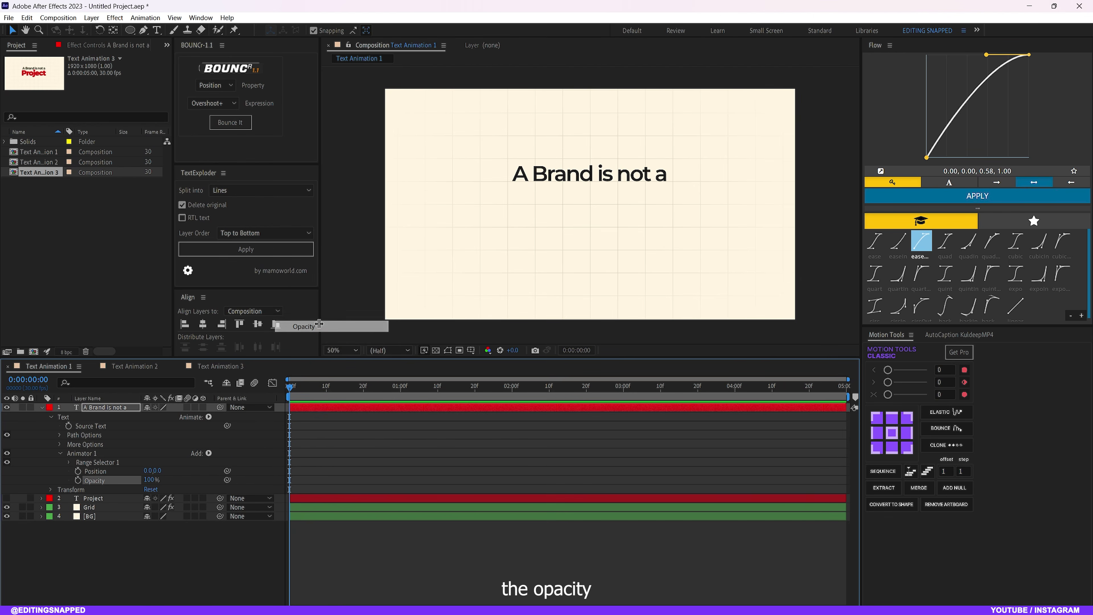
{"action": "left_click", "coordinate": [209, 453]}
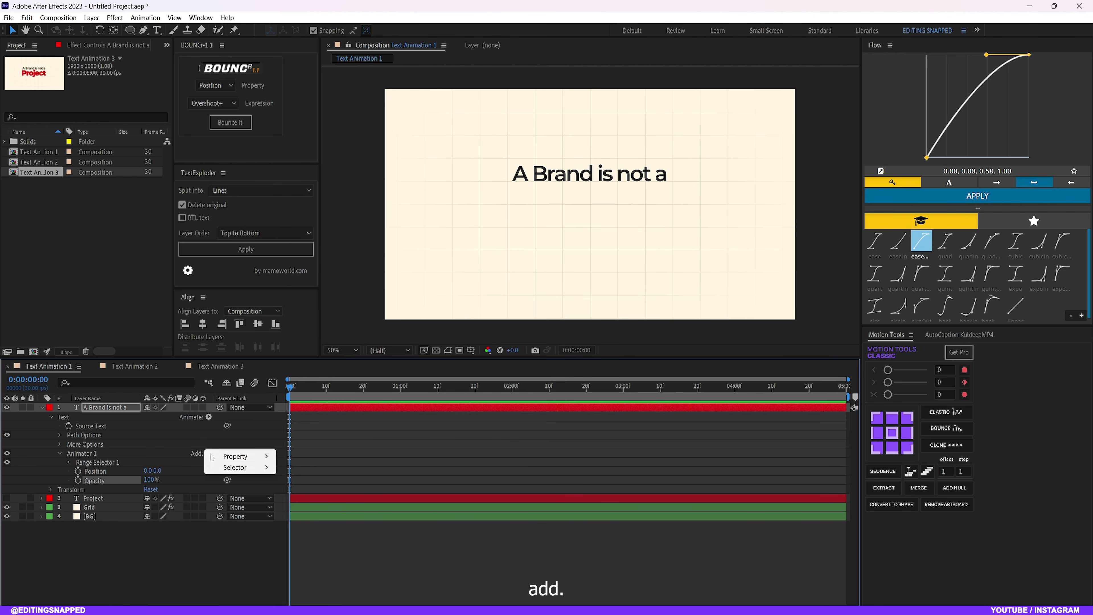
{"action": "mouse_move", "coordinate": [240, 459]}
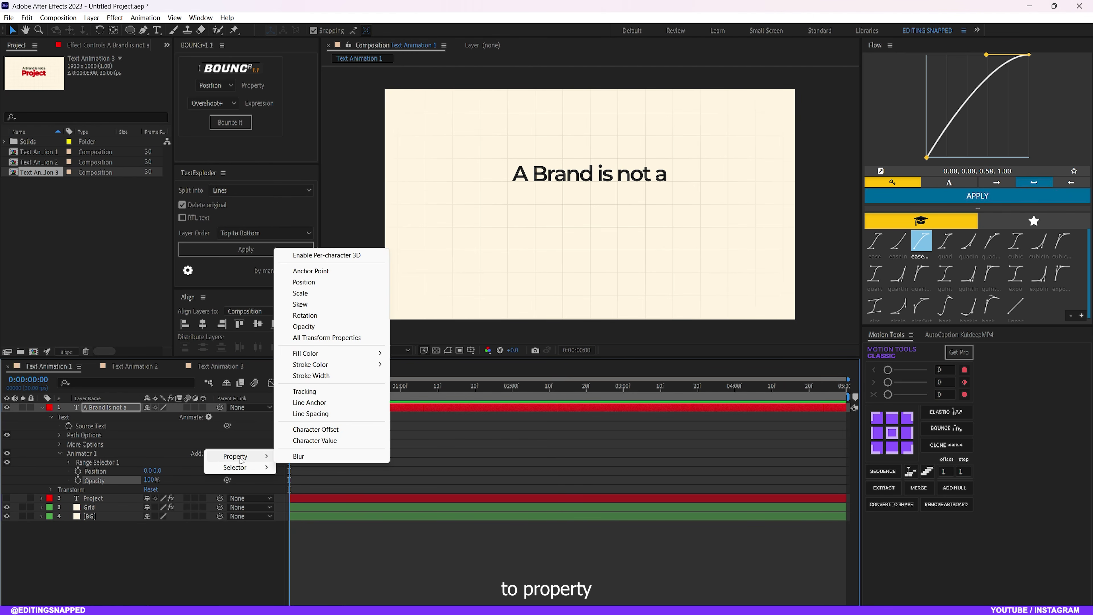
{"action": "left_click", "coordinate": [313, 457]}
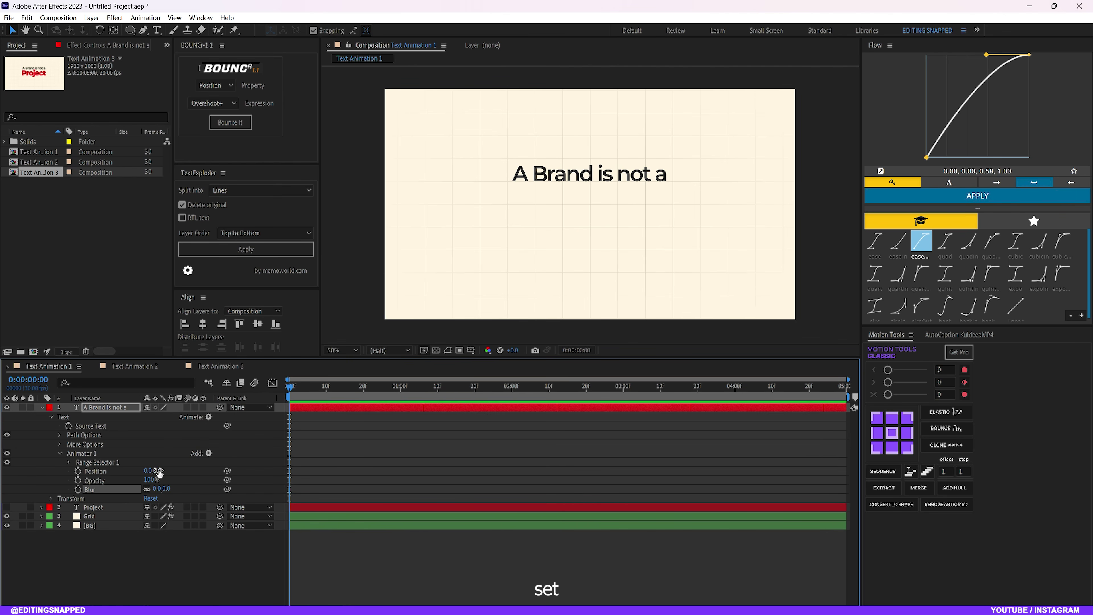
Set the animator's Position to 0, 85, its Opacity to 0% and its Blur to 35.
{"action": "left_click_drag", "start_coordinate": [160, 470], "coordinate": [195, 470]}
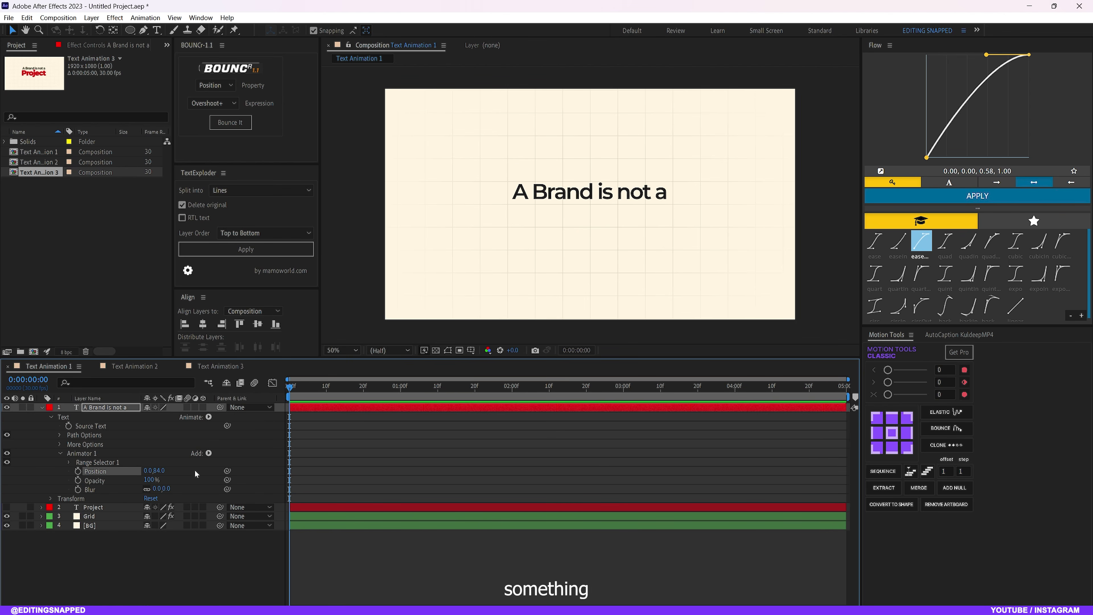
{"action": "type", "text": "85"}
{"action": "key", "text": "Return"}
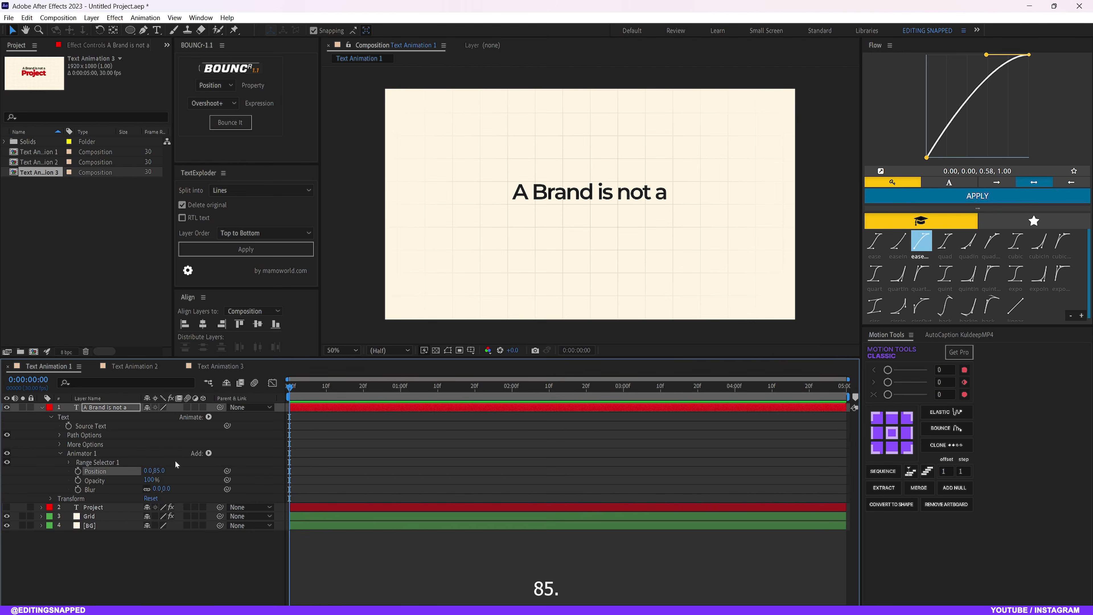
{"action": "left_click_drag", "start_coordinate": [148, 481], "coordinate": [3, 522]}
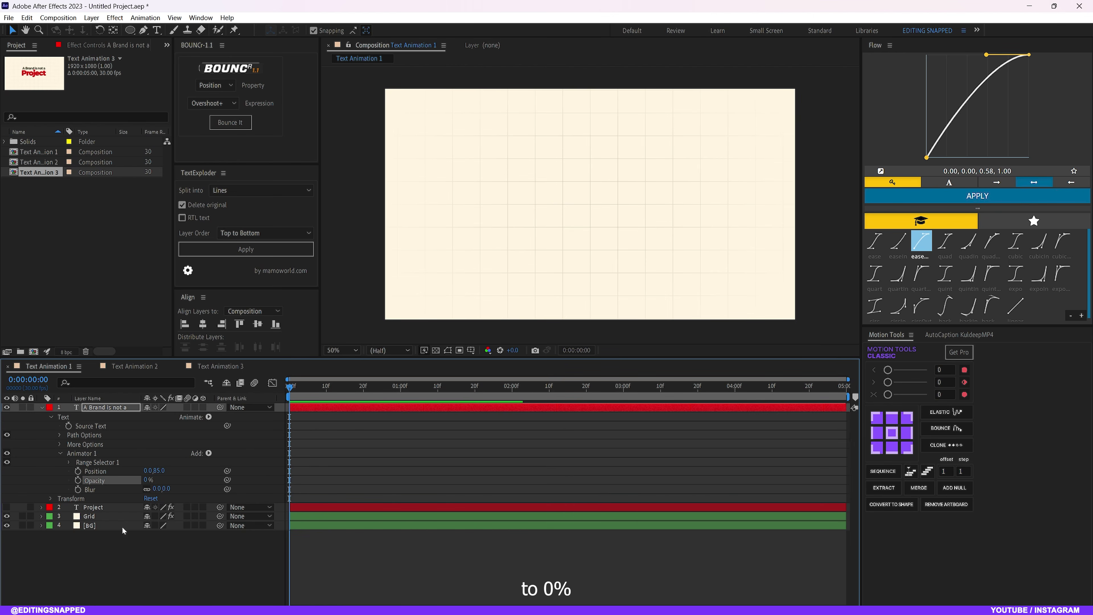
{"action": "left_click", "coordinate": [157, 489]}
{"action": "type", "text": "35"}
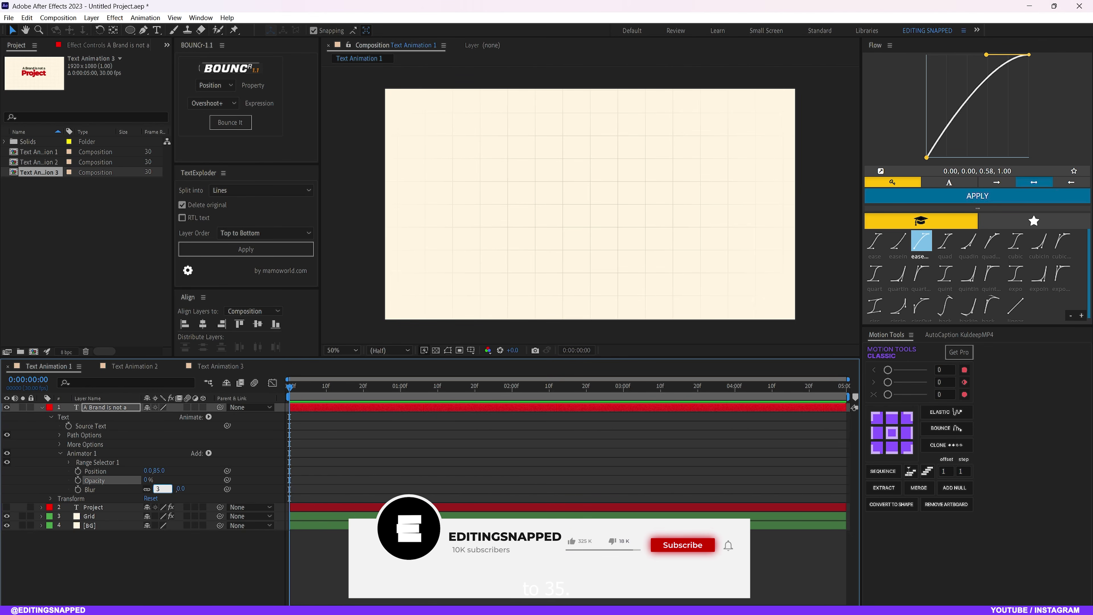
{"action": "key", "text": "Return"}
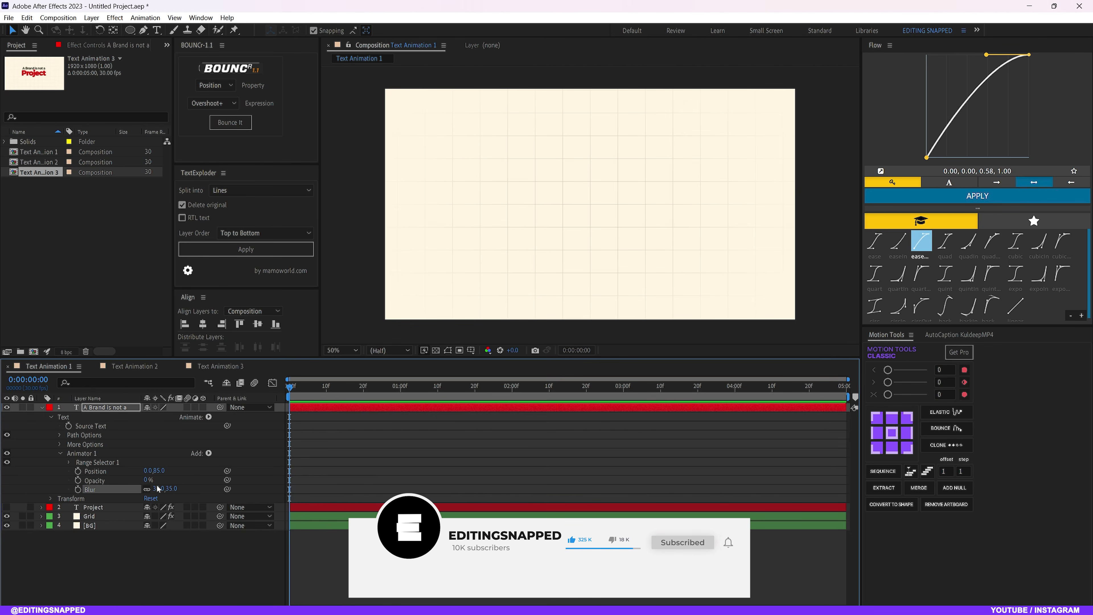
In Range Selector 1's advanced settings, set Ease High to 25%, Ease Low to 75% and Based On to Lines.
{"action": "left_click", "coordinate": [69, 462]}
{"action": "left_click", "coordinate": [77, 498]}
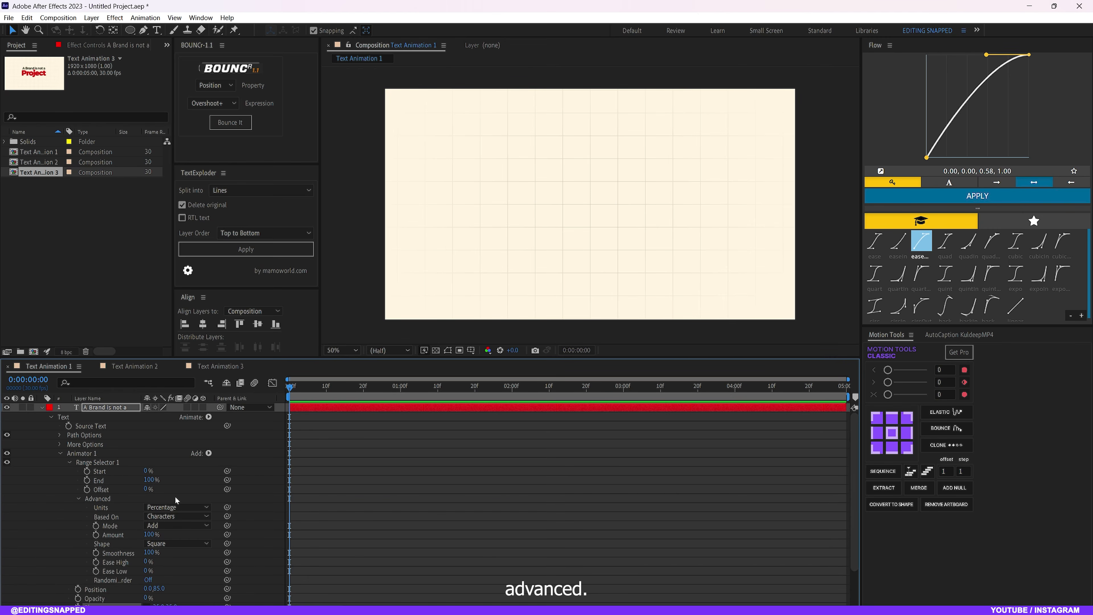
{"action": "scroll", "coordinate": [235, 466], "scroll_direction": "down", "scroll_amount": 2}
{"action": "left_click", "coordinate": [146, 519]}
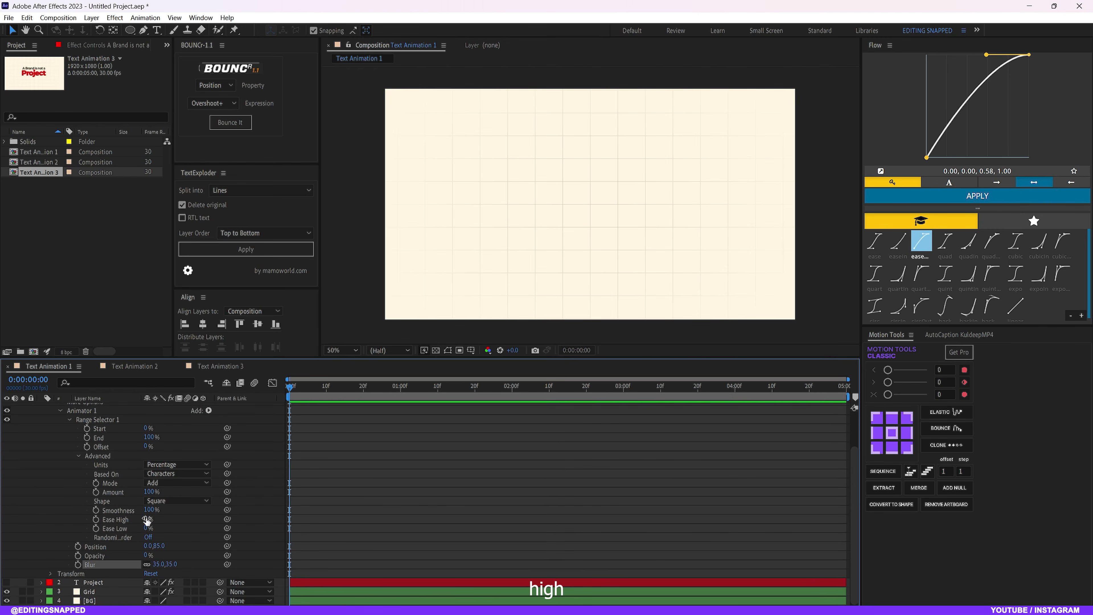
{"action": "type", "text": "25"}
{"action": "key", "text": "Return"}
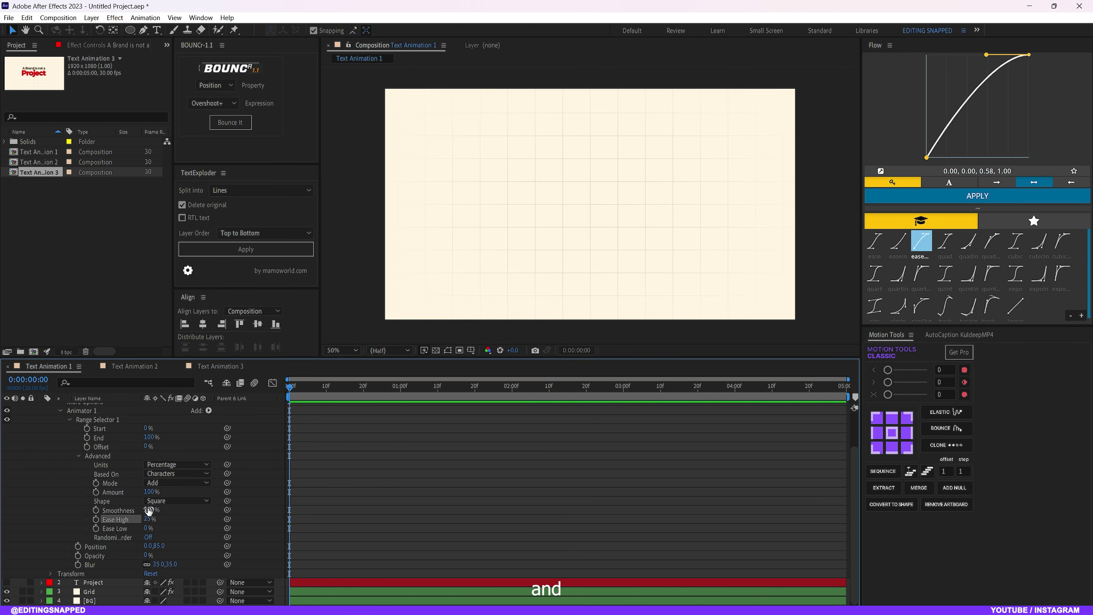
{"action": "left_click", "coordinate": [146, 527]}
{"action": "type", "text": "75"}
{"action": "key", "text": "Return"}
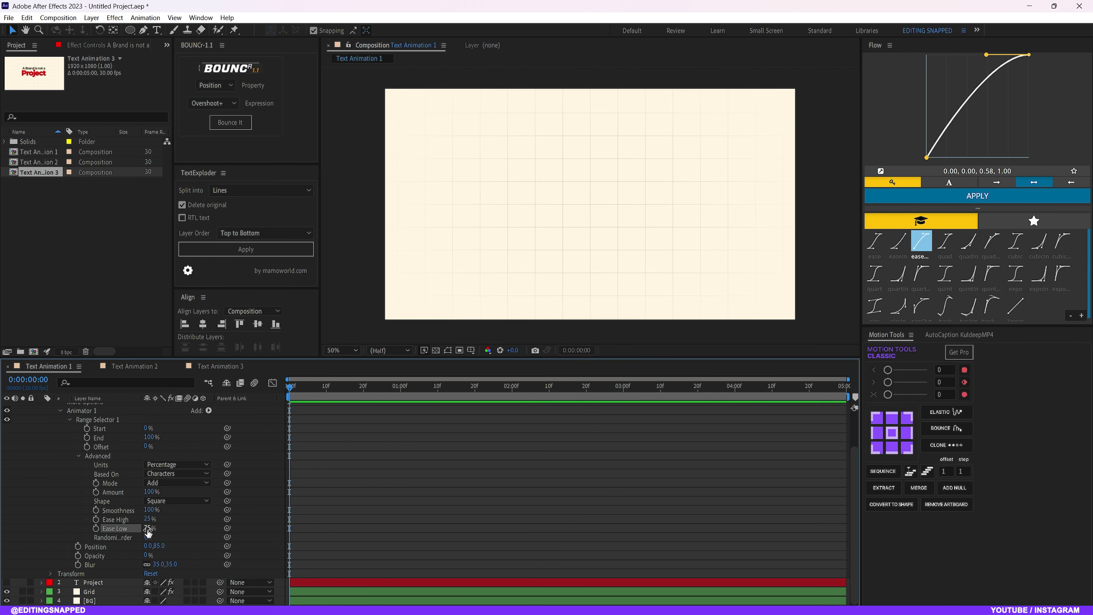
{"action": "left_click", "coordinate": [168, 473]}
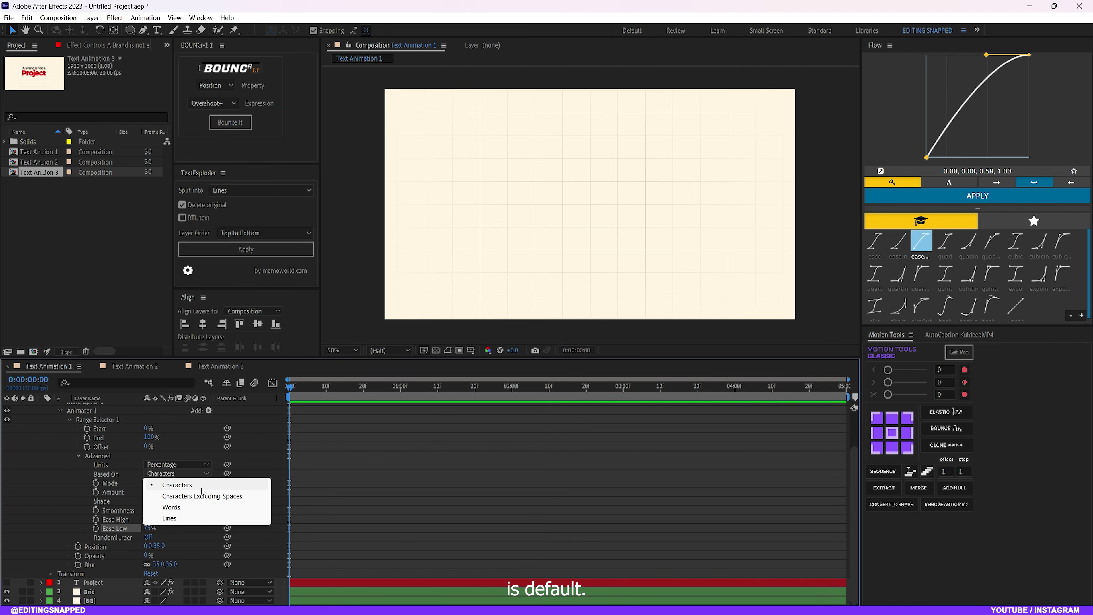
{"action": "left_click", "coordinate": [169, 518]}
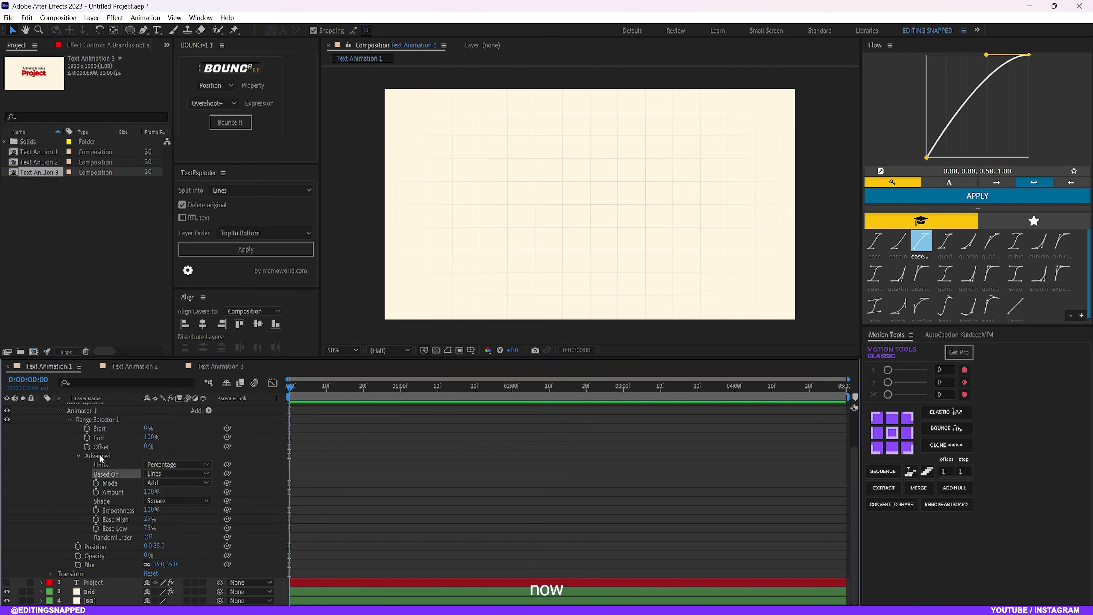
Keyframe the range selector's Offset at 0% at the composition start and 100% at 0:00:01:00.
{"action": "left_click_drag", "start_coordinate": [300, 387], "coordinate": [277, 387]}
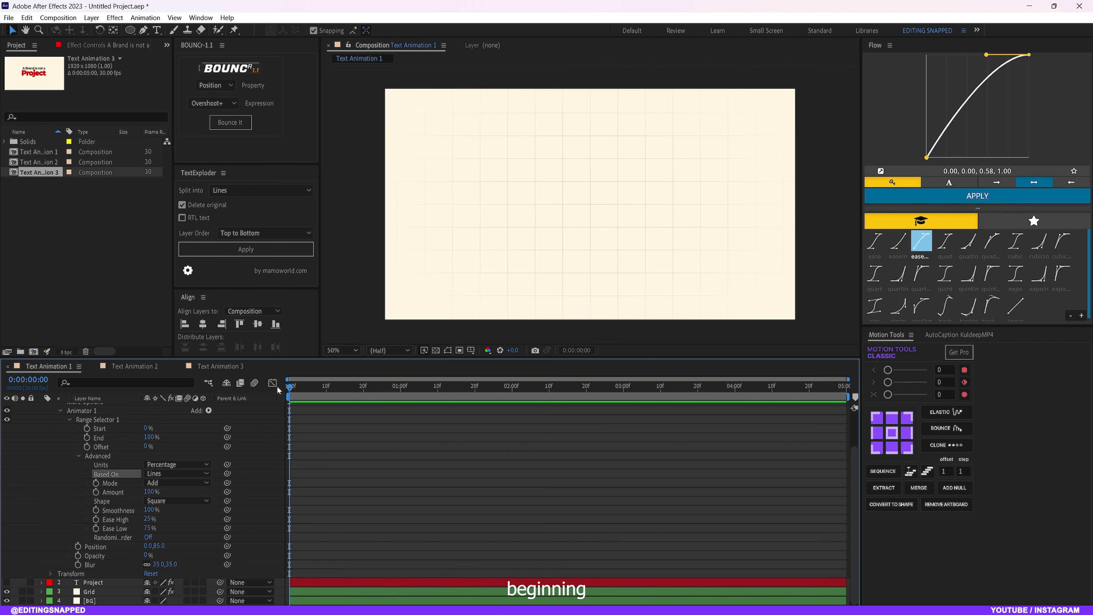
{"action": "left_click", "coordinate": [87, 447]}
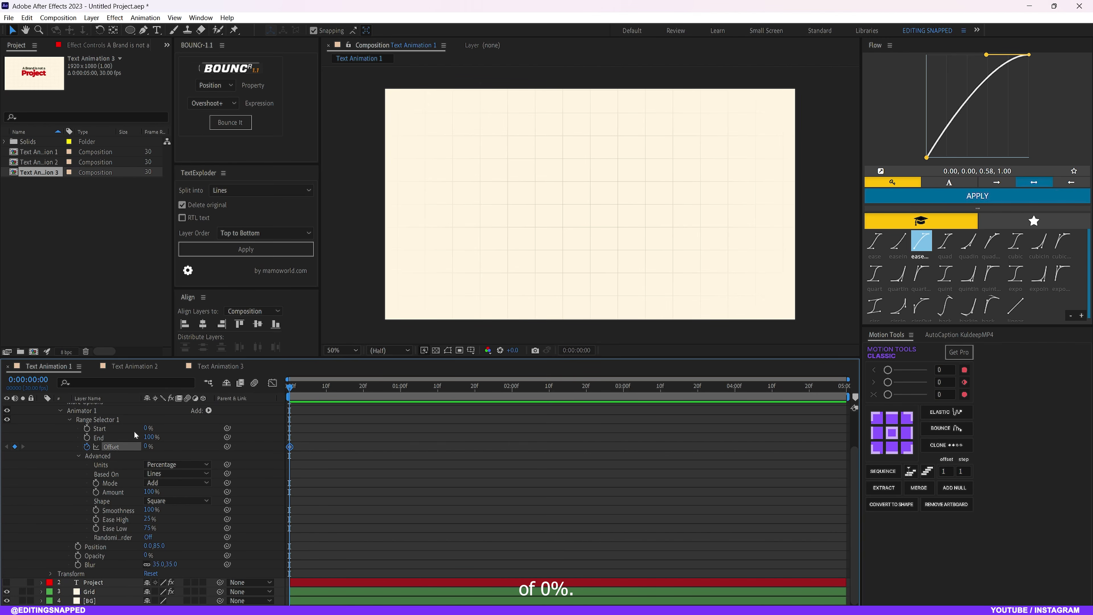
{"action": "left_click_drag", "start_coordinate": [290, 387], "coordinate": [403, 389]}
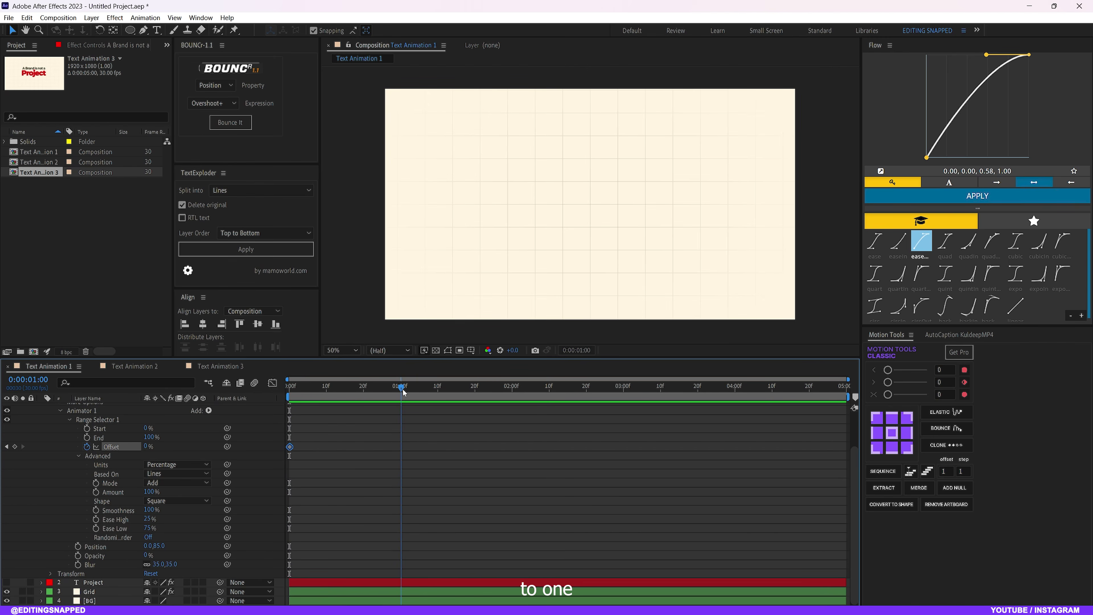
{"action": "left_click_drag", "start_coordinate": [145, 447], "coordinate": [251, 460]}
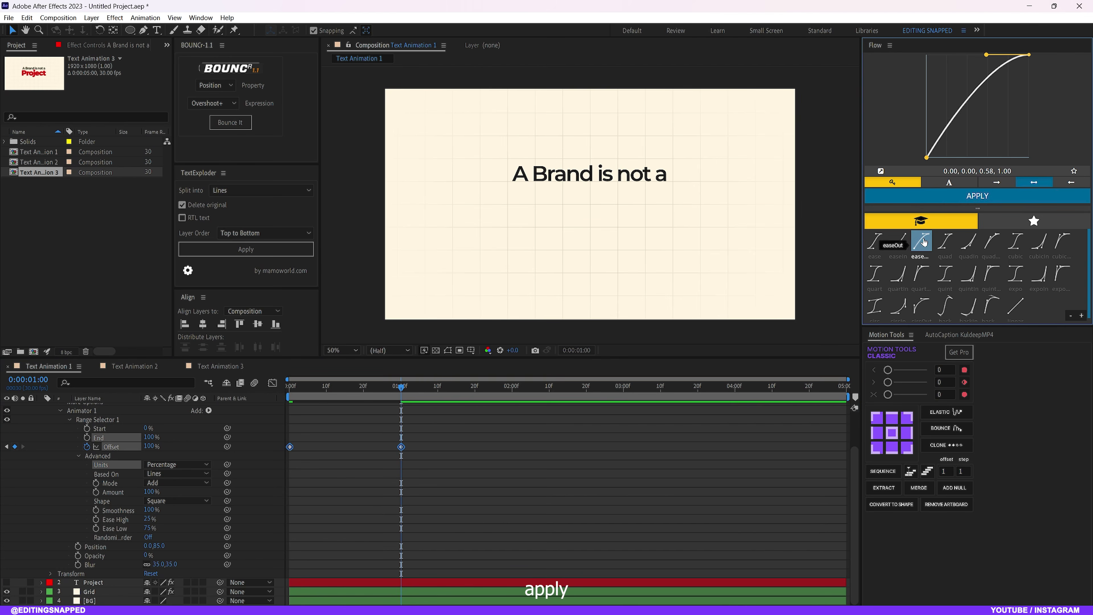
Apply the easeOut curve to the two Offset keyframes and preview the text reveal.
{"action": "left_click", "coordinate": [977, 196]}
{"action": "key", "text": "space"}
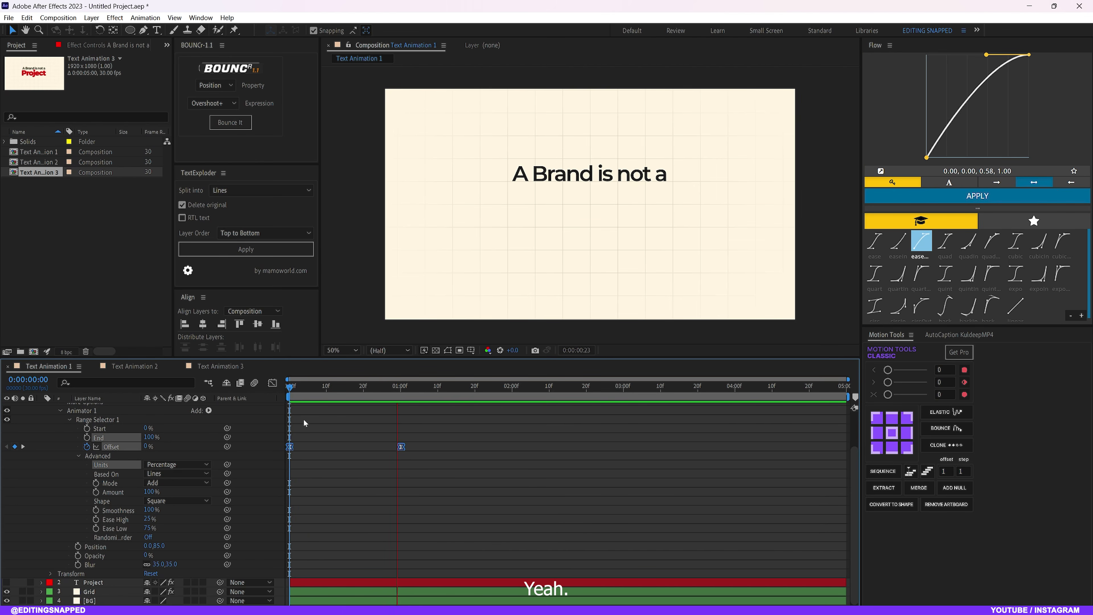
{"action": "key", "text": "space"}
Add an Offset keyframe holding 100% at 0:00:01:20, paste a copy of the first keyframe at 0:00:02:10, and preview the animation.
{"action": "left_click_drag", "start_coordinate": [397, 386], "coordinate": [476, 399]}
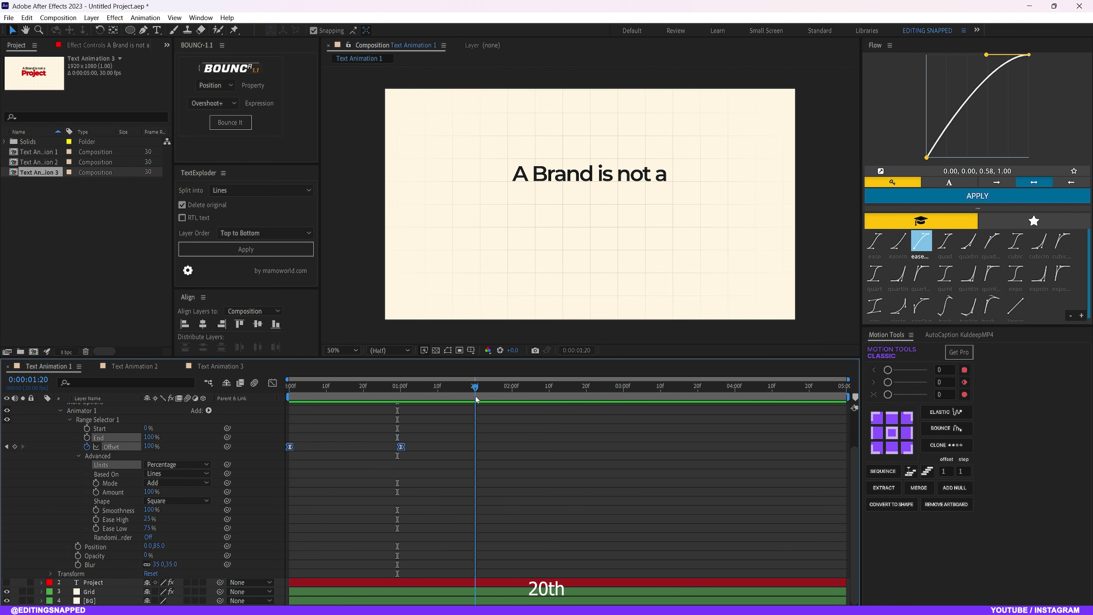
{"action": "left_click", "coordinate": [15, 447]}
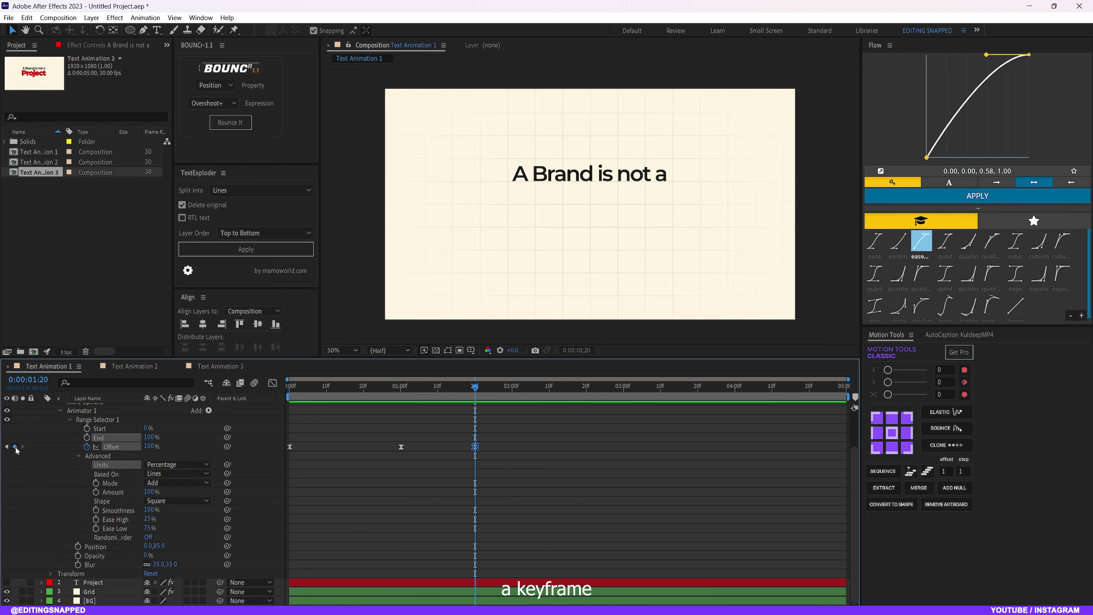
{"action": "left_click_drag", "start_coordinate": [479, 390], "coordinate": [550, 398]}
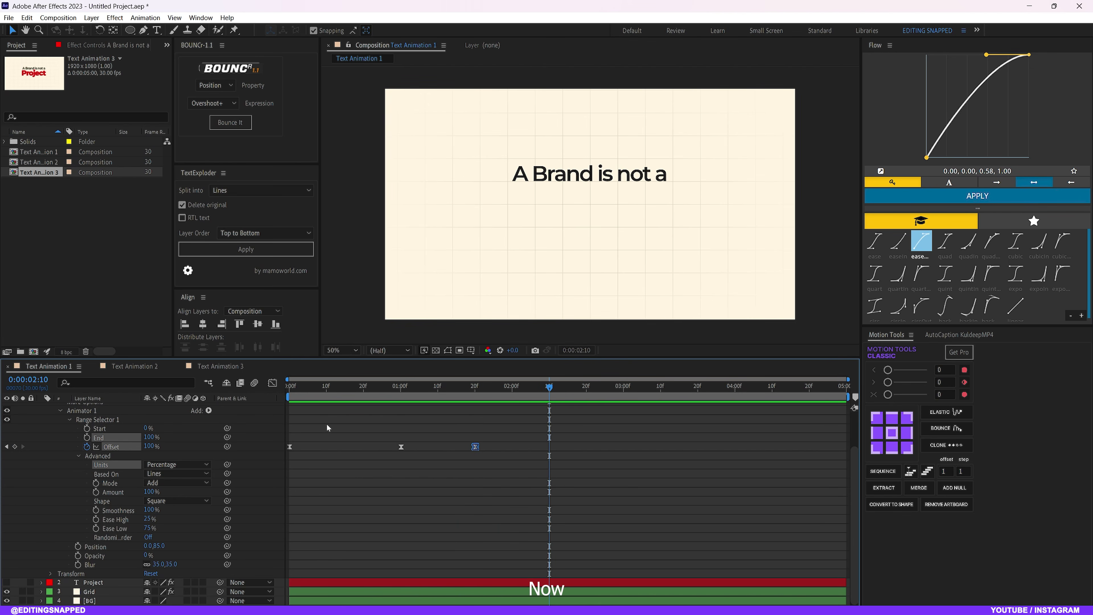
{"action": "left_click", "coordinate": [290, 447]}
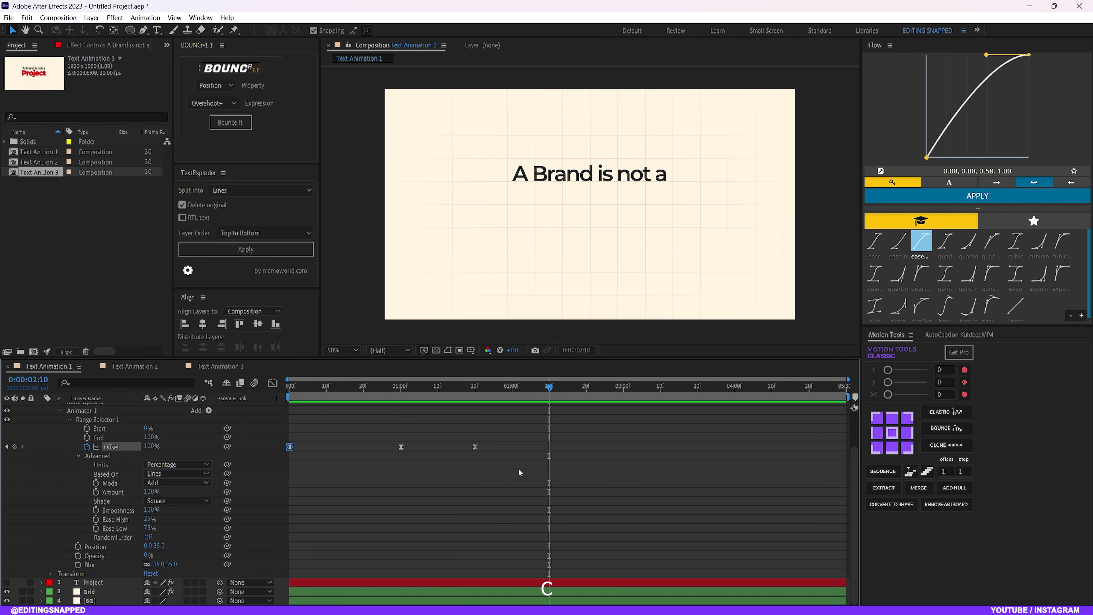
{"action": "key", "text": "ctrl+v"}
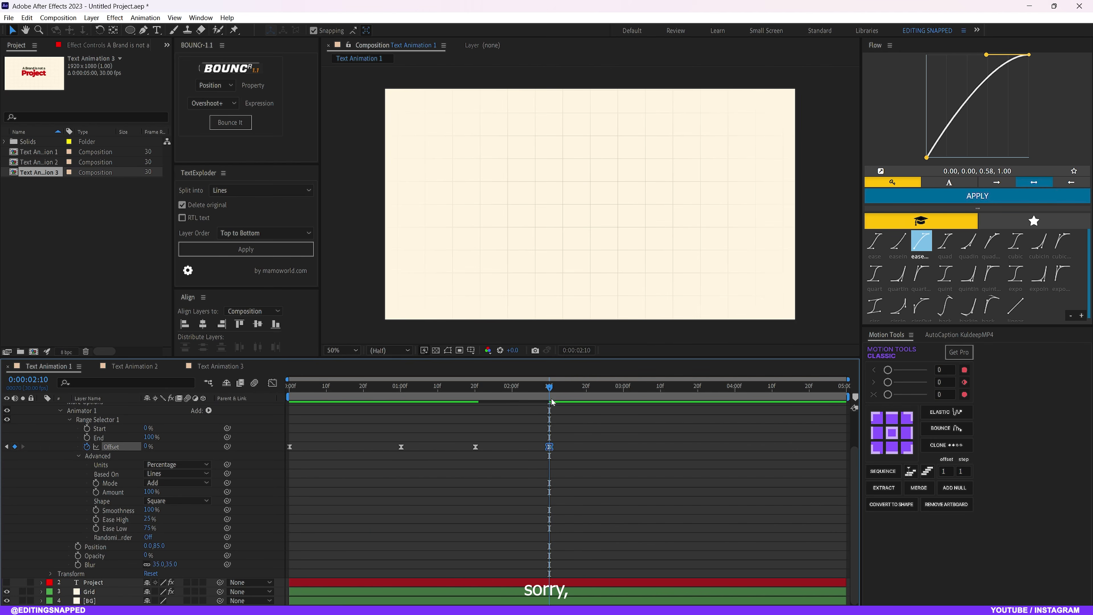
{"action": "left_click_drag", "start_coordinate": [550, 388], "coordinate": [294, 389]}
{"action": "key", "text": "space"}
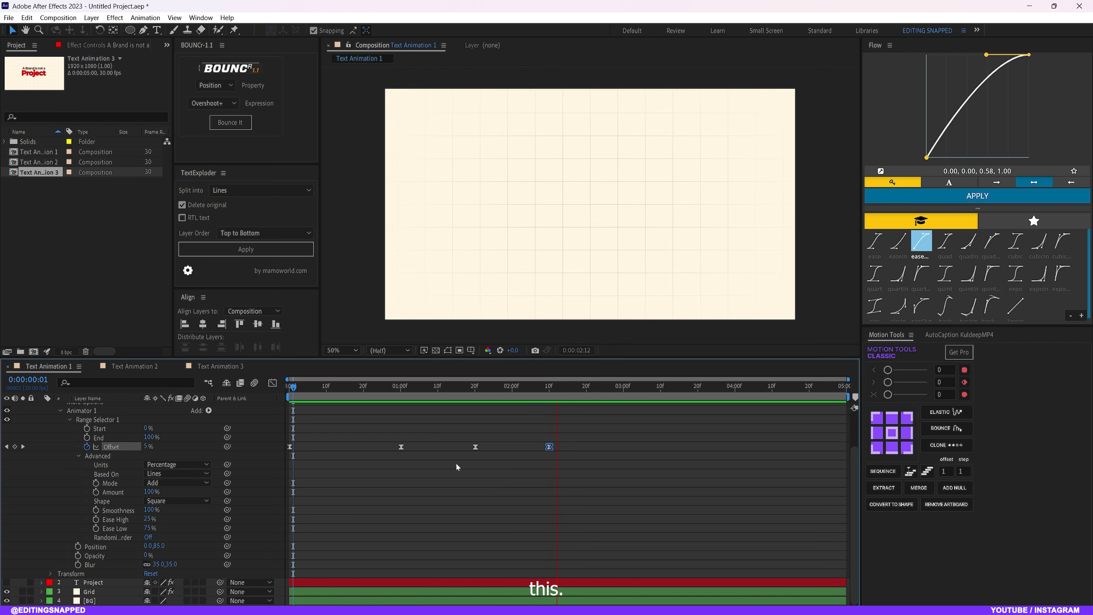
{"action": "key", "text": "space"}
Move the last Offset keyframe to about 0:00:02:20 and the third one to about 0:00:01:26, and return to the composition start.
{"action": "left_click", "coordinate": [555, 453]}
{"action": "left_click_drag", "start_coordinate": [549, 447], "coordinate": [587, 446]}
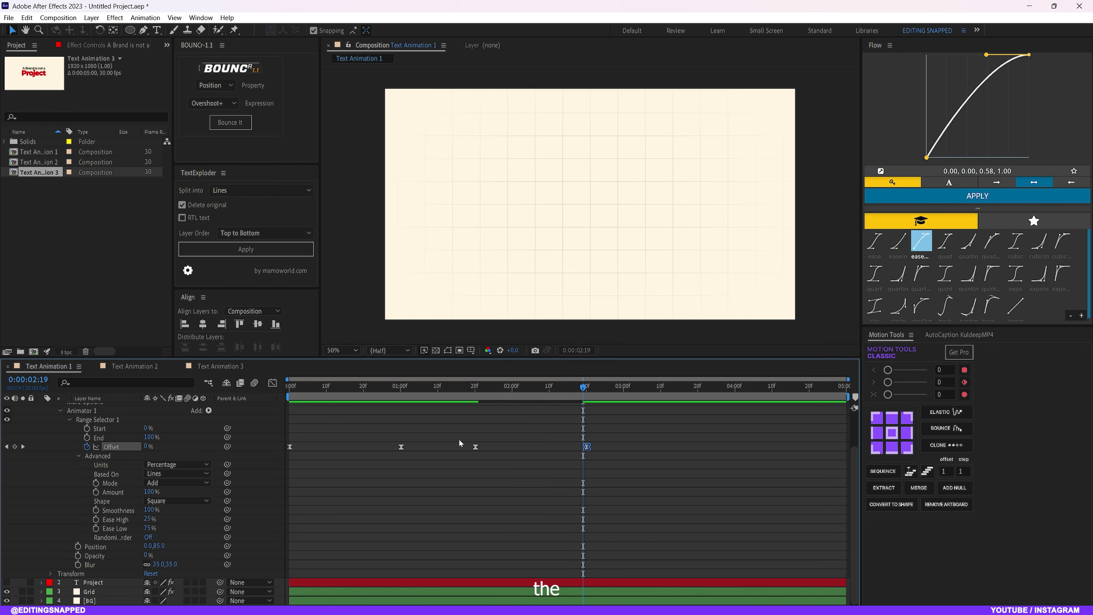
{"action": "left_click_drag", "start_coordinate": [476, 447], "coordinate": [499, 447]}
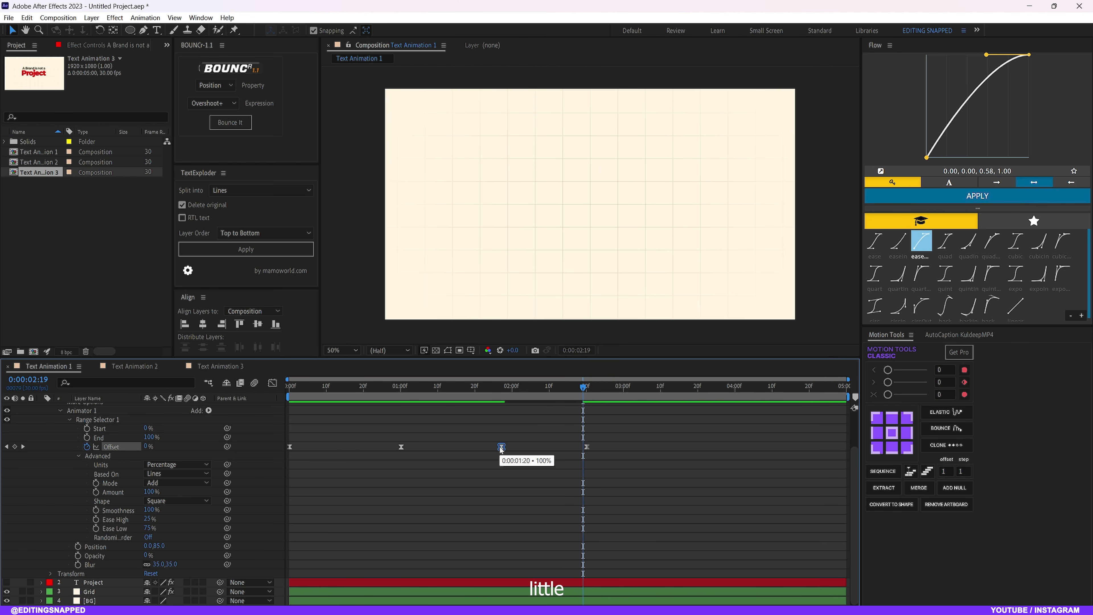
{"action": "key", "text": "Home"}
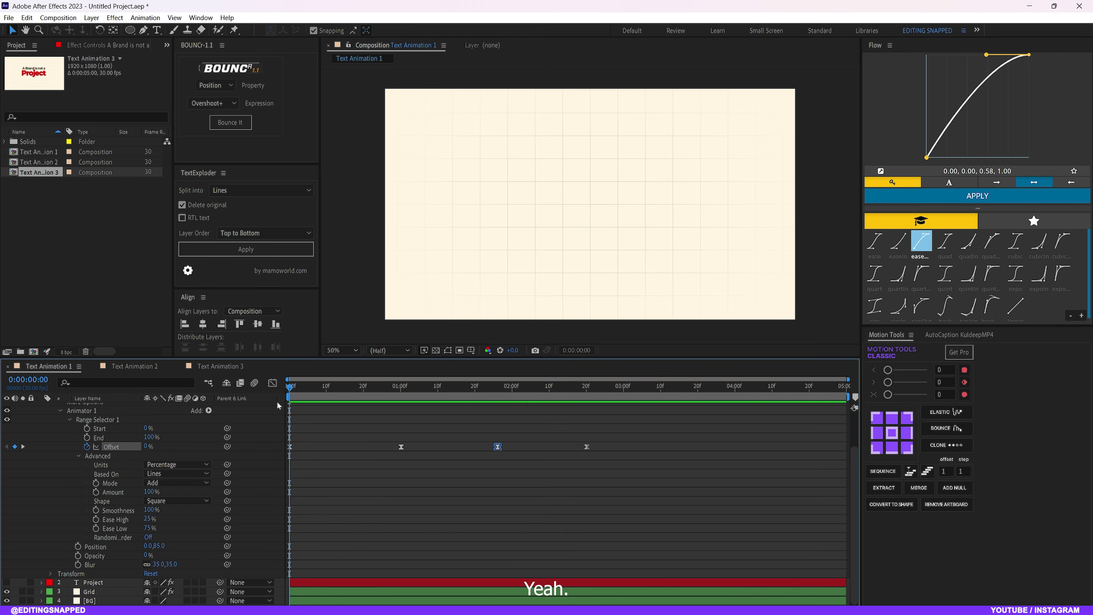
Show only the keyframed Offset property of the "A Brand is not a" layer and preview its animation from the composition start.
{"action": "scroll", "coordinate": [76, 482], "scroll_direction": "up", "scroll_amount": 2}
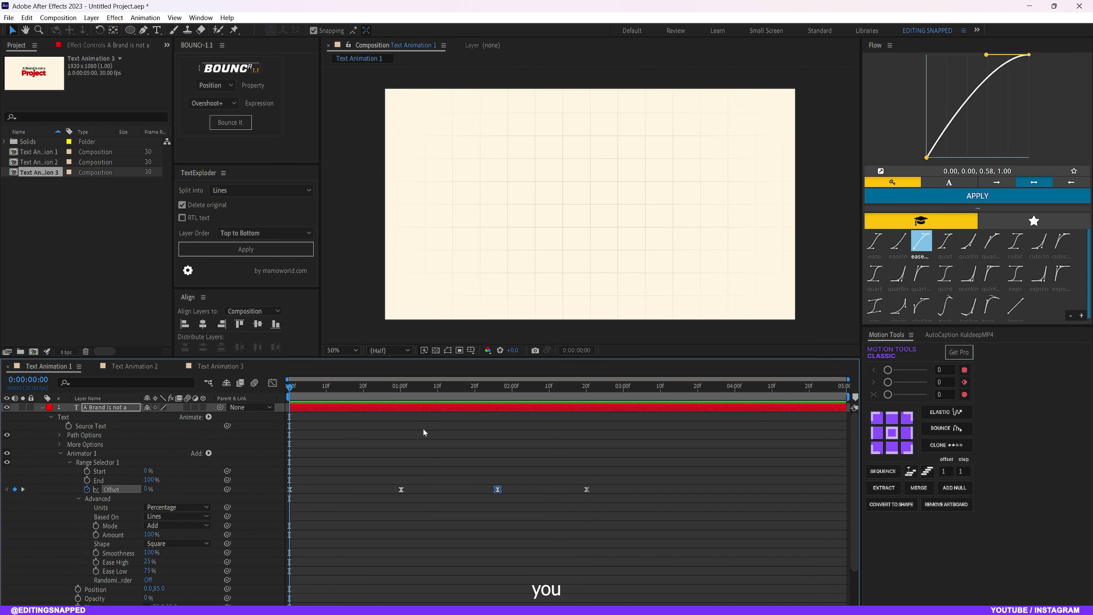
{"action": "key", "text": "u"}
{"action": "left_click_drag", "start_coordinate": [357, 389], "coordinate": [212, 409]}
{"action": "left_click_drag", "start_coordinate": [344, 388], "coordinate": [249, 391]}
{"action": "key", "text": "space"}
{"action": "key", "text": "space"}
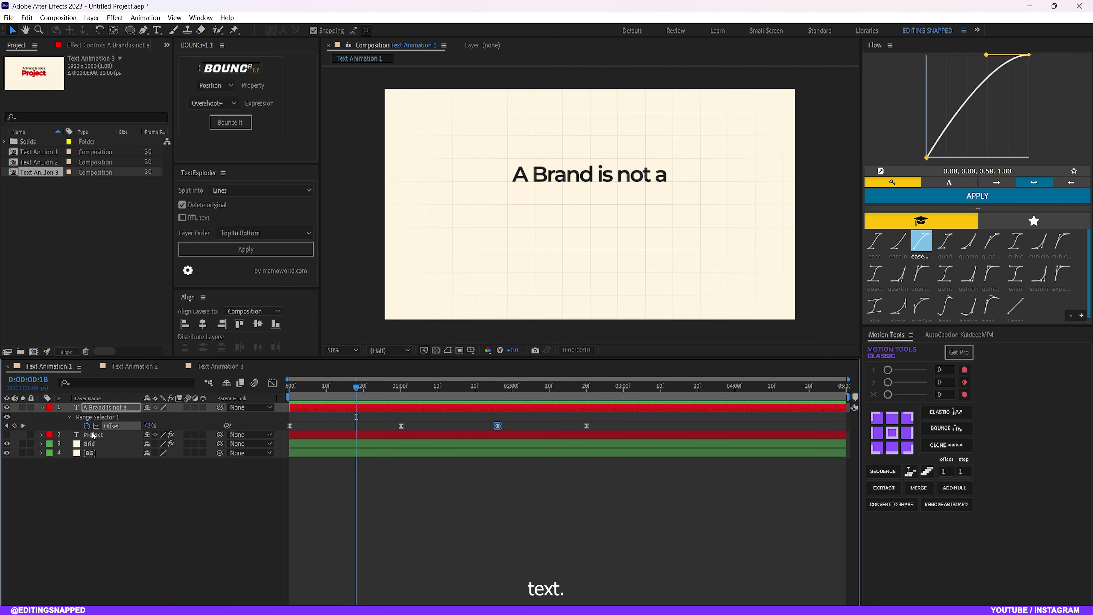
Copy Animator 1 from the "A Brand is not a" layer, return to the composition start and collapse the layer.
{"action": "left_click", "coordinate": [41, 408]}
{"action": "left_click", "coordinate": [40, 408]}
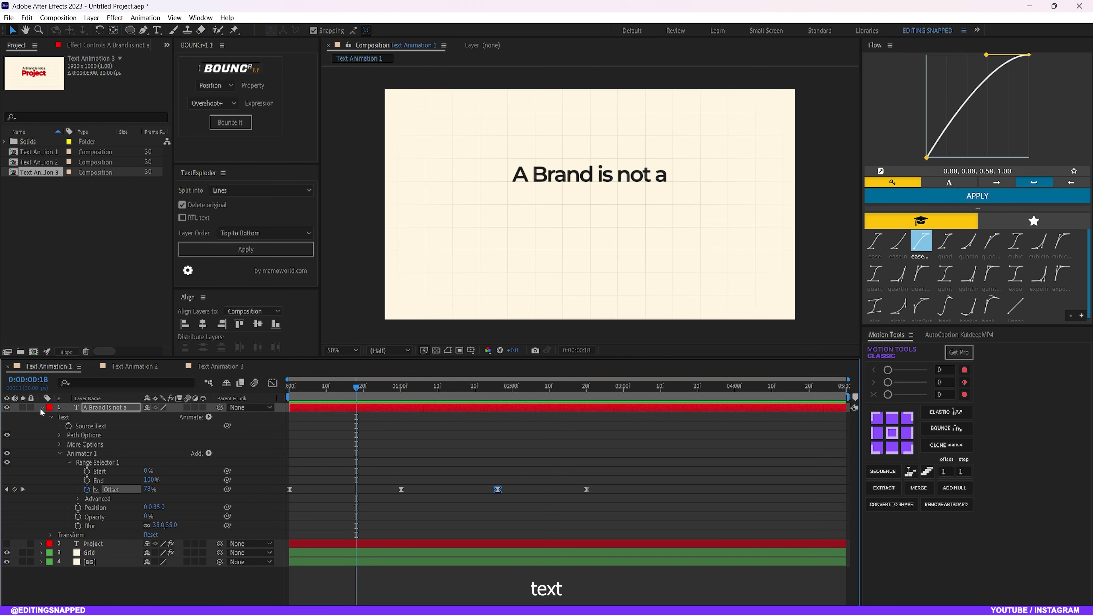
{"action": "left_click", "coordinate": [87, 453]}
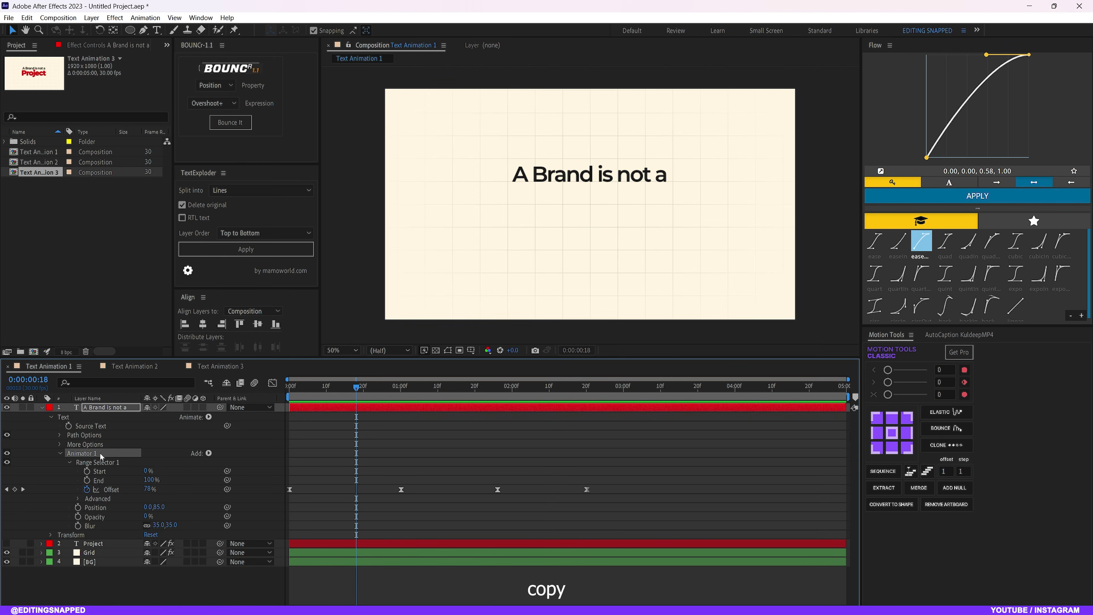
{"action": "left_click_drag", "start_coordinate": [357, 386], "coordinate": [290, 395]}
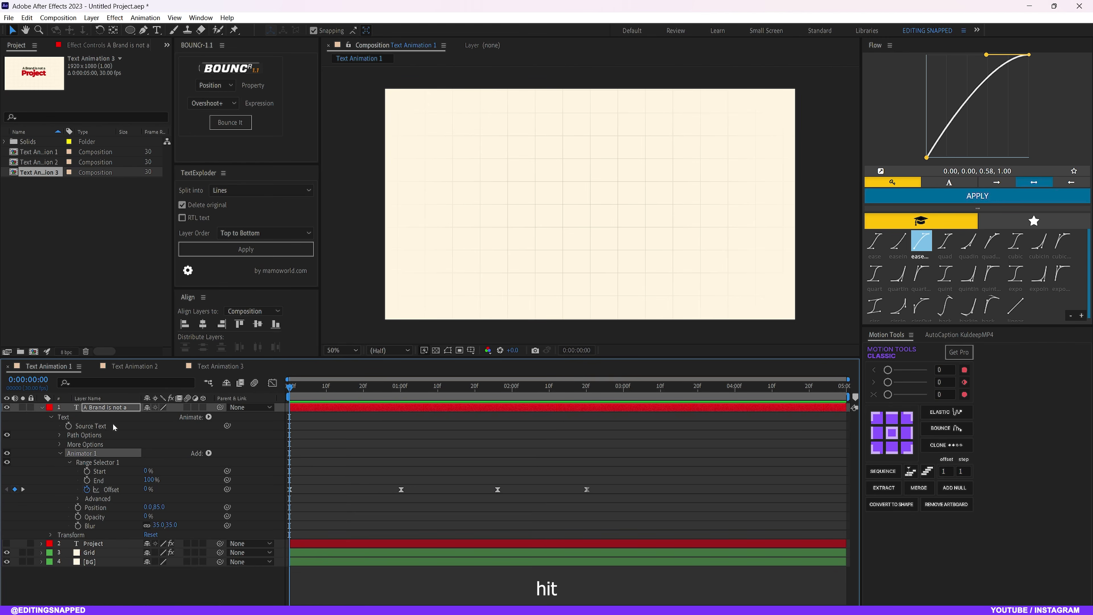
{"action": "key", "text": "u"}
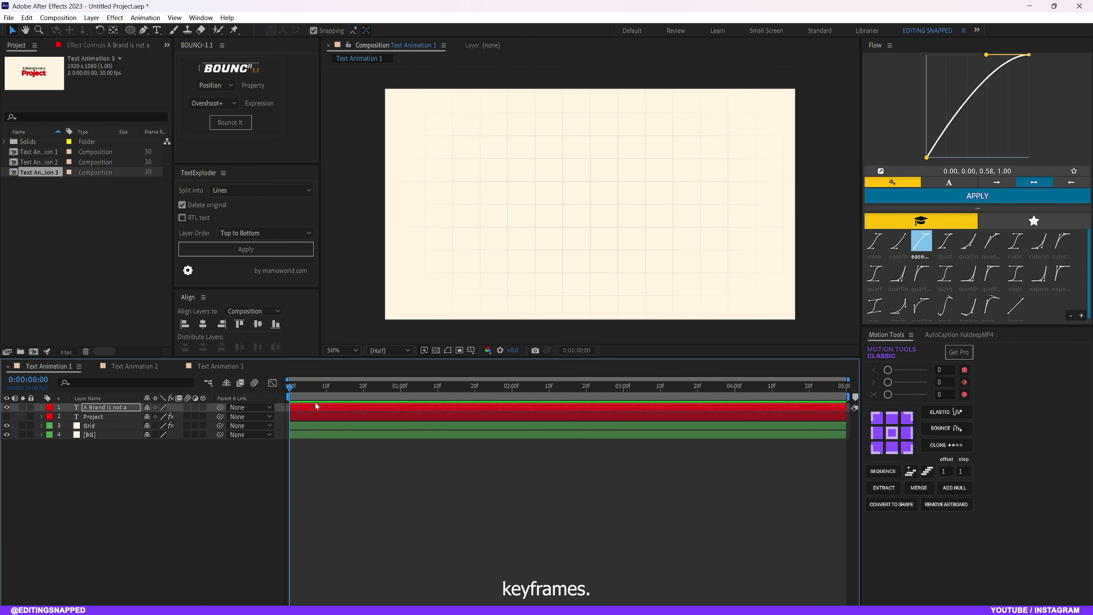
Make the Project layer visible, paste the copied animator onto it at 0:00:00:10 and reveal its keyframes.
{"action": "left_click", "coordinate": [89, 416]}
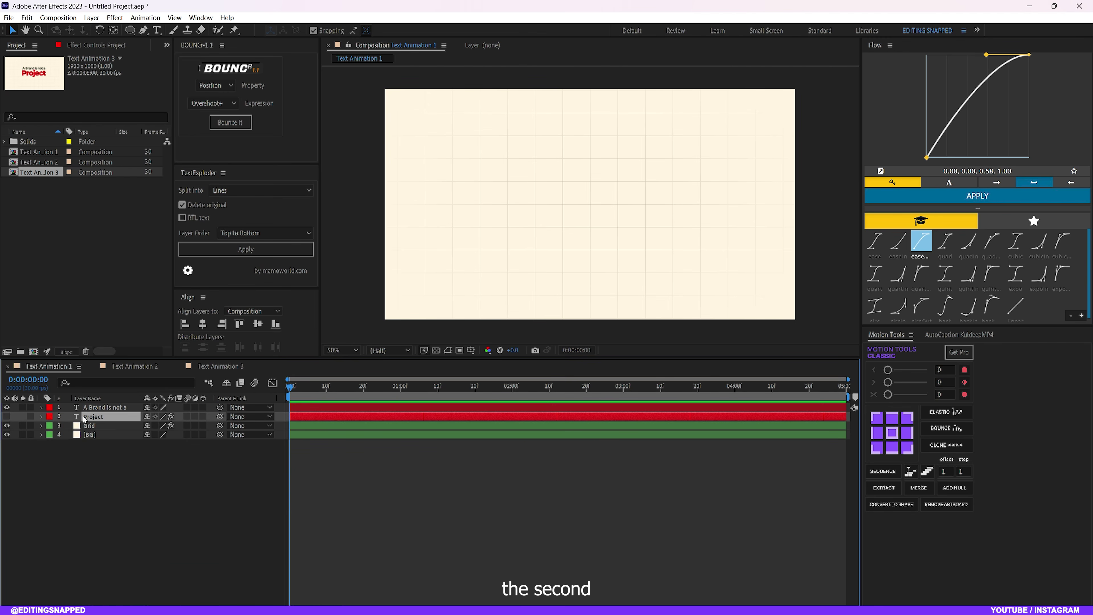
{"action": "left_click", "coordinate": [7, 416]}
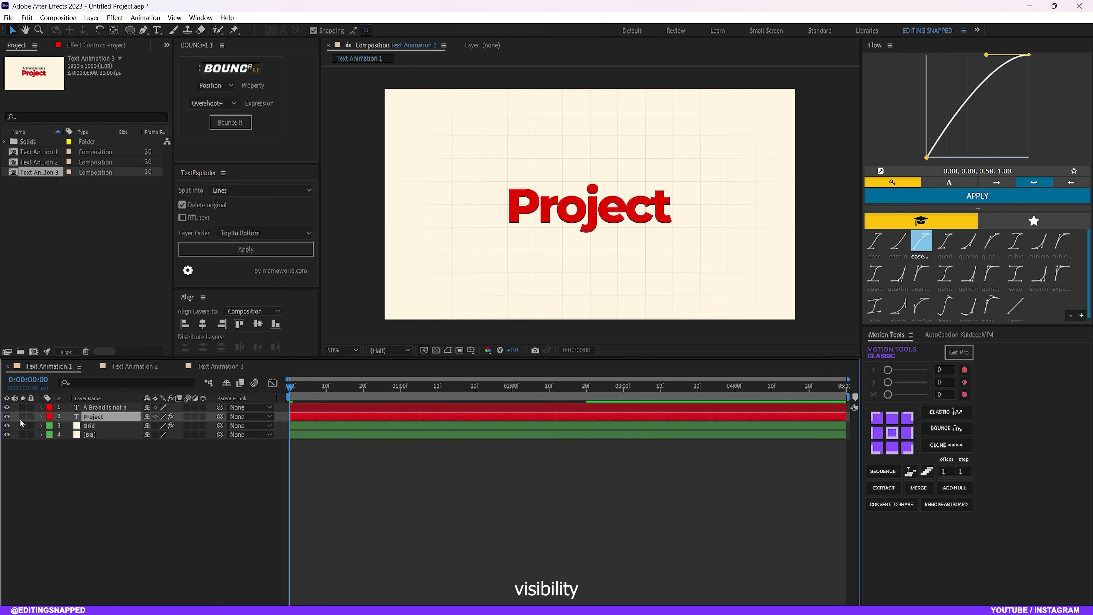
{"action": "left_click_drag", "start_coordinate": [285, 401], "coordinate": [327, 398]}
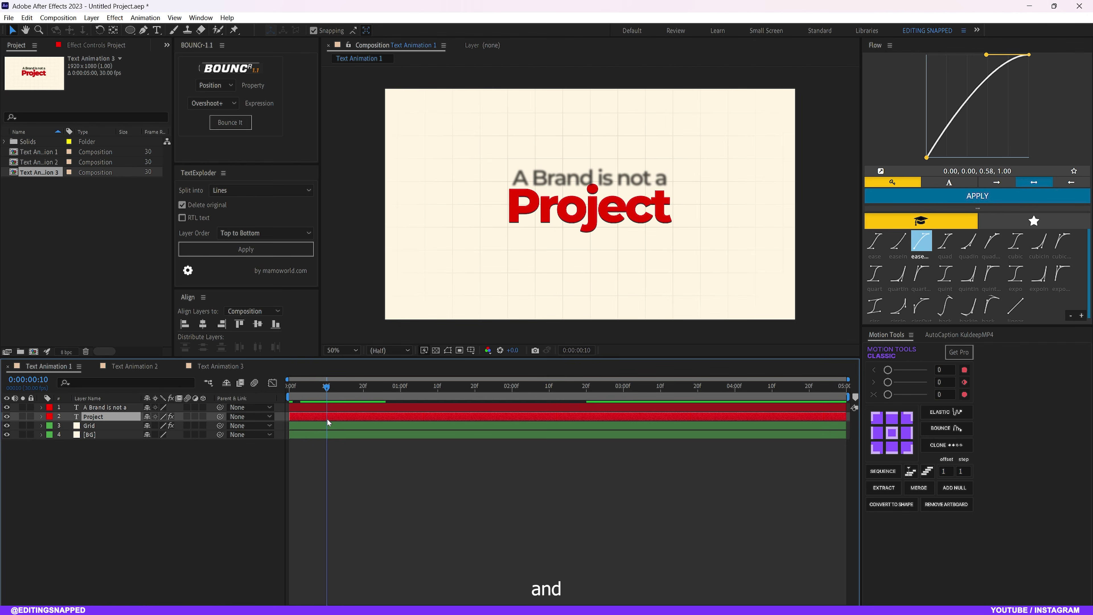
{"action": "key", "text": "ctrl+v"}
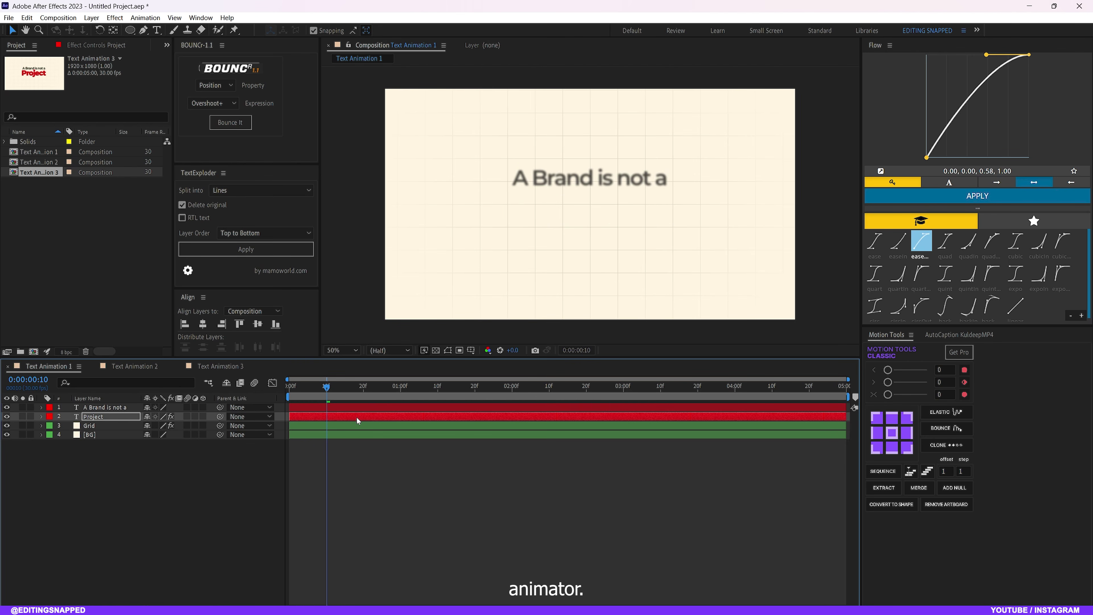
{"action": "key", "text": "u"}
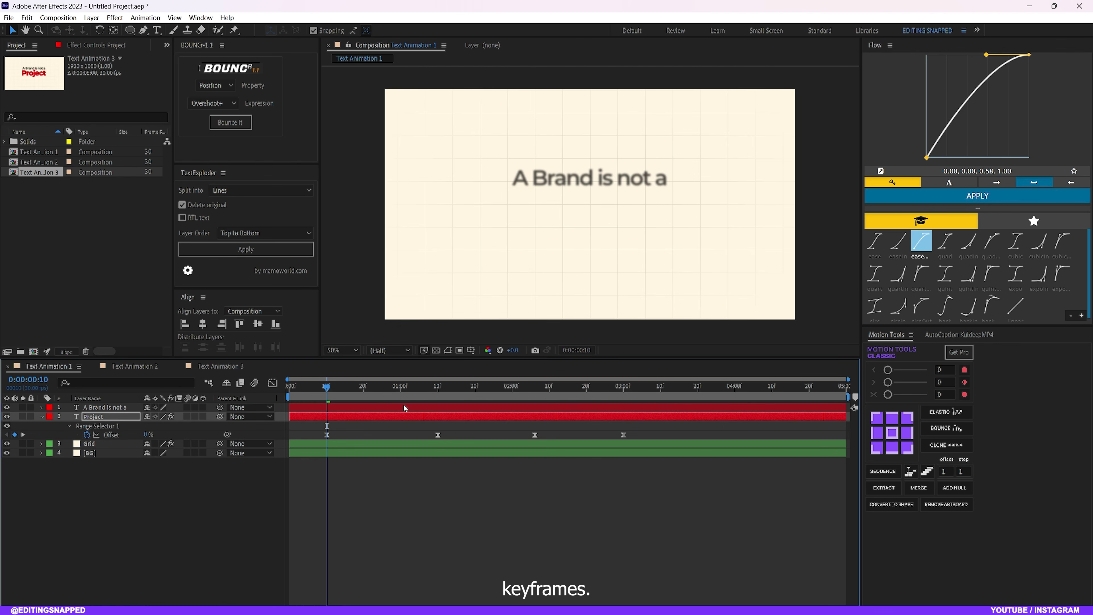
Reveal the "A Brand is not a" layer's Offset keyframes and preview both text animations from the composition start.
{"action": "left_click", "coordinate": [356, 407]}
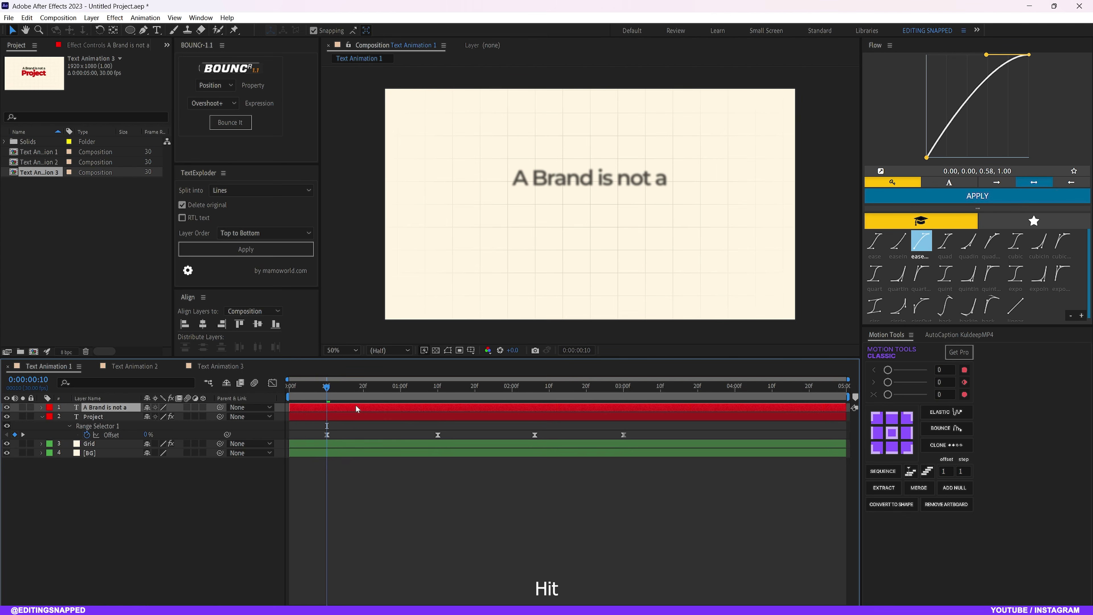
{"action": "key", "text": "ctrl+v"}
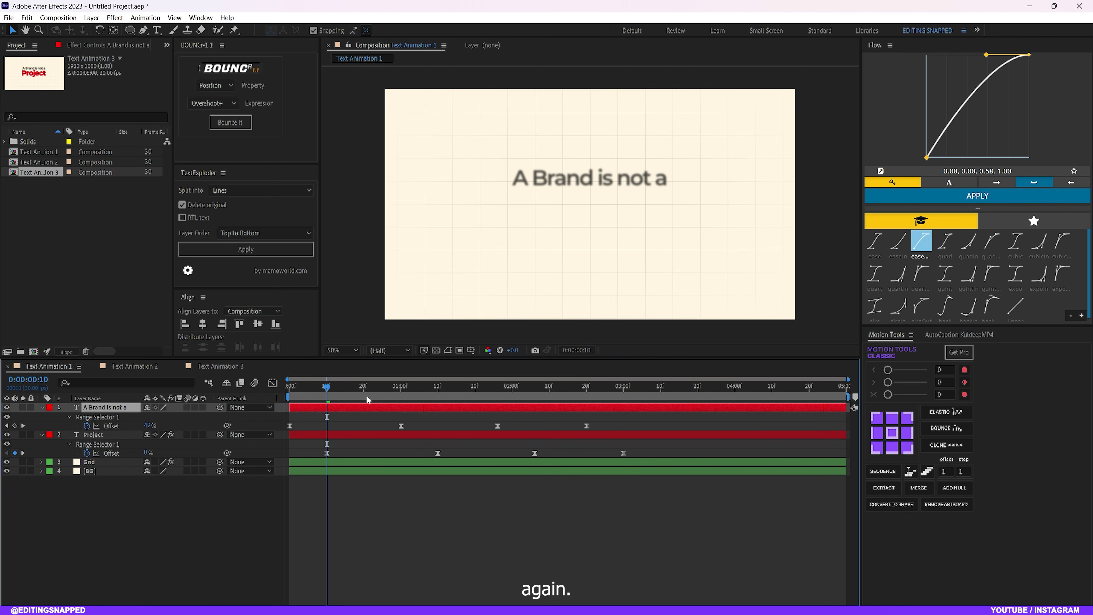
{"action": "key", "text": "Home"}
{"action": "key", "text": "space"}
{"action": "key", "text": "space"}
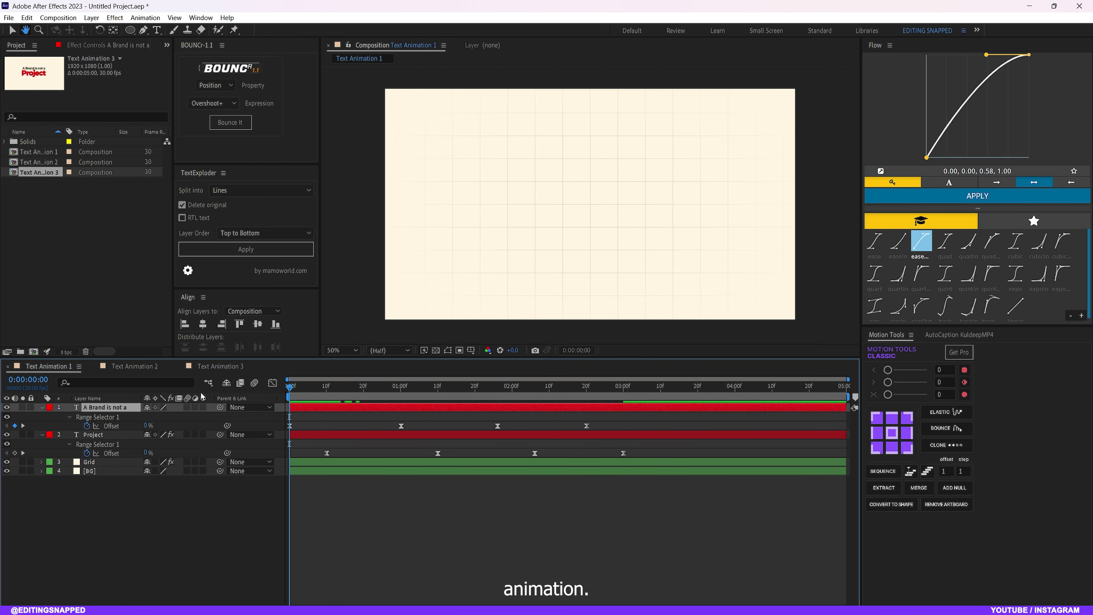
Move the last two Offset keyframes of "A Brand is not a" to about 0:00:02:10 and 0:00:03:04, and Project's to about 0:00:02:00 and 0:00:02:24.
{"action": "left_click_drag", "start_coordinate": [301, 386], "coordinate": [536, 395]}
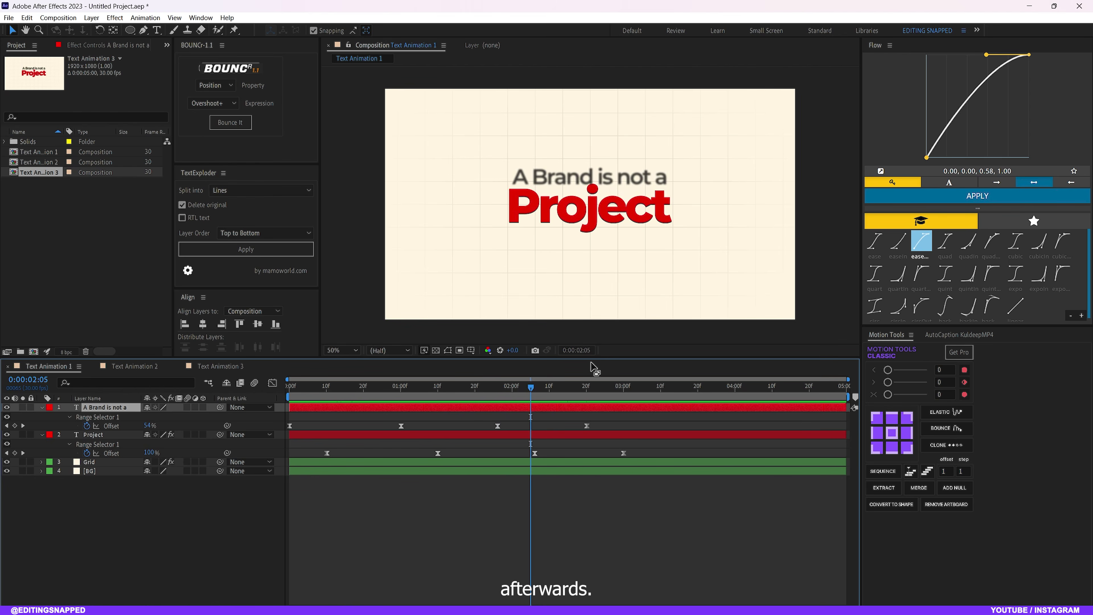
{"action": "left_click_drag", "start_coordinate": [531, 396], "coordinate": [519, 465]}
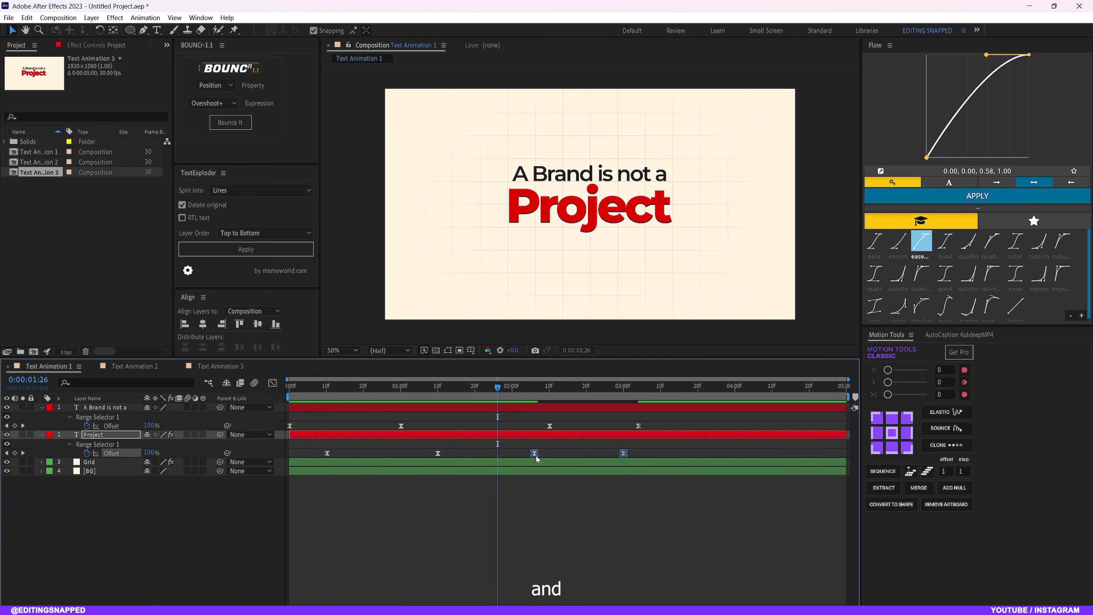
{"action": "left_click_drag", "start_coordinate": [537, 456], "coordinate": [511, 454]}
Preview the exit animation of both text layers several times to check the order in which they disappear.
{"action": "left_click_drag", "start_coordinate": [474, 387], "coordinate": [430, 387]}
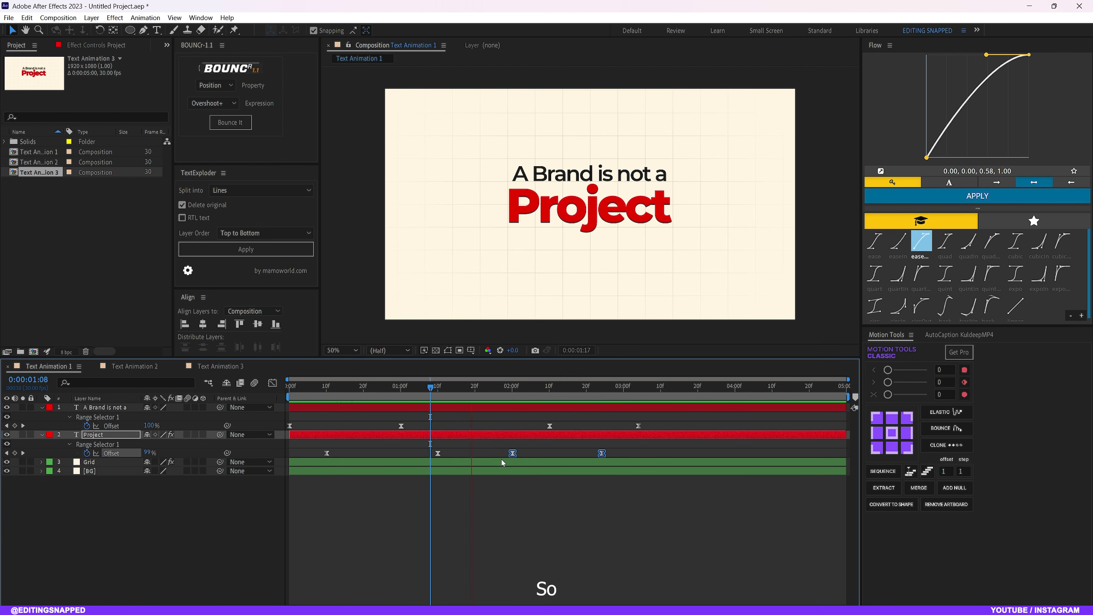
{"action": "key", "text": "space"}
{"action": "key", "text": "space"}
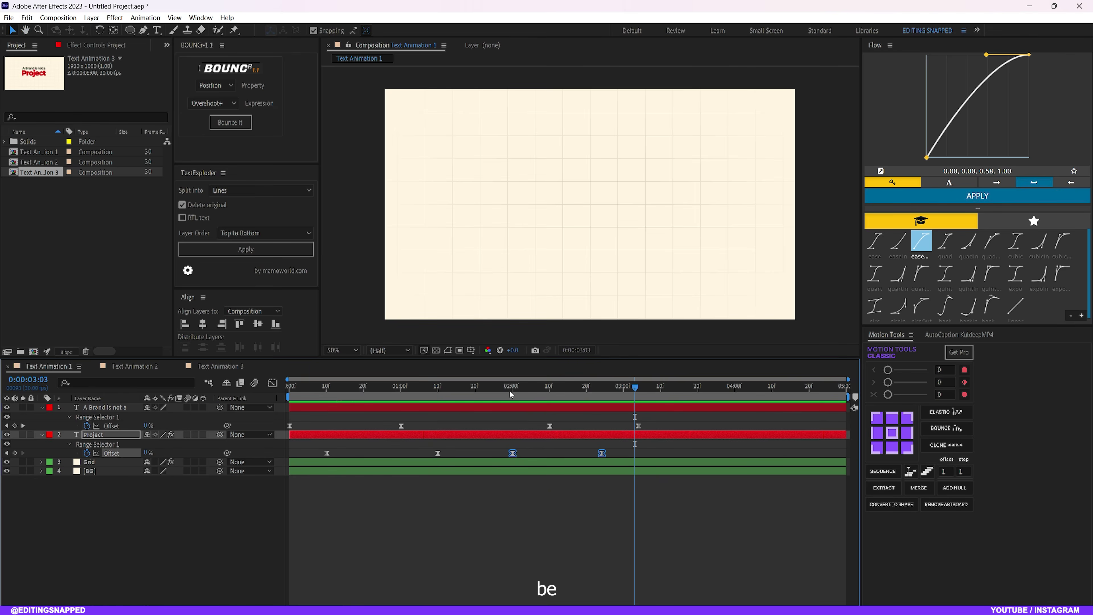
{"action": "left_click", "coordinate": [484, 389]}
{"action": "key", "text": "space"}
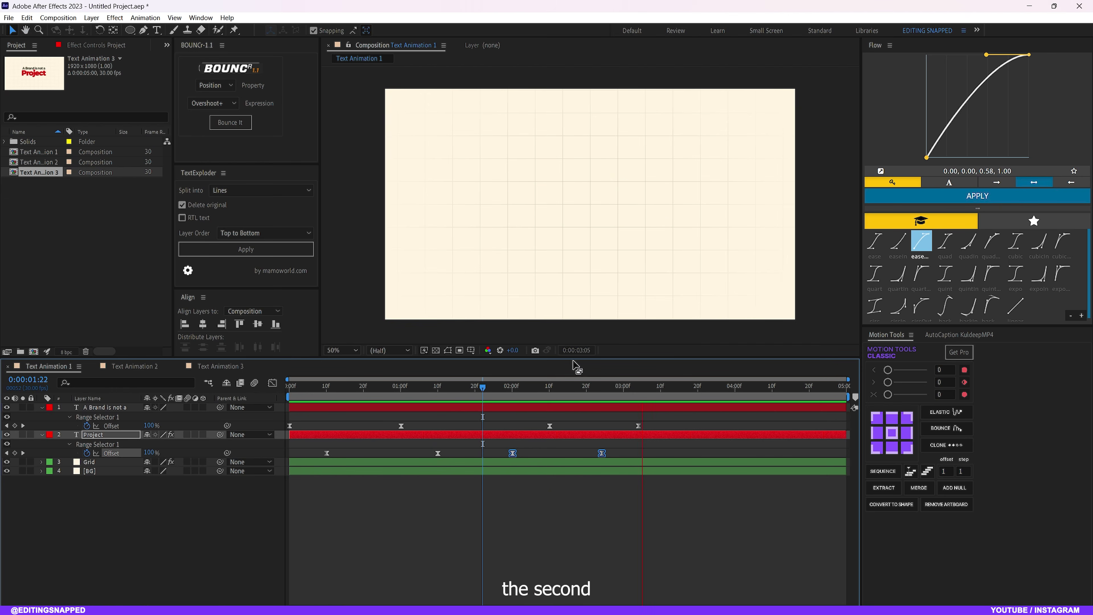
{"action": "key", "text": "space"}
{"action": "key", "text": "space"}
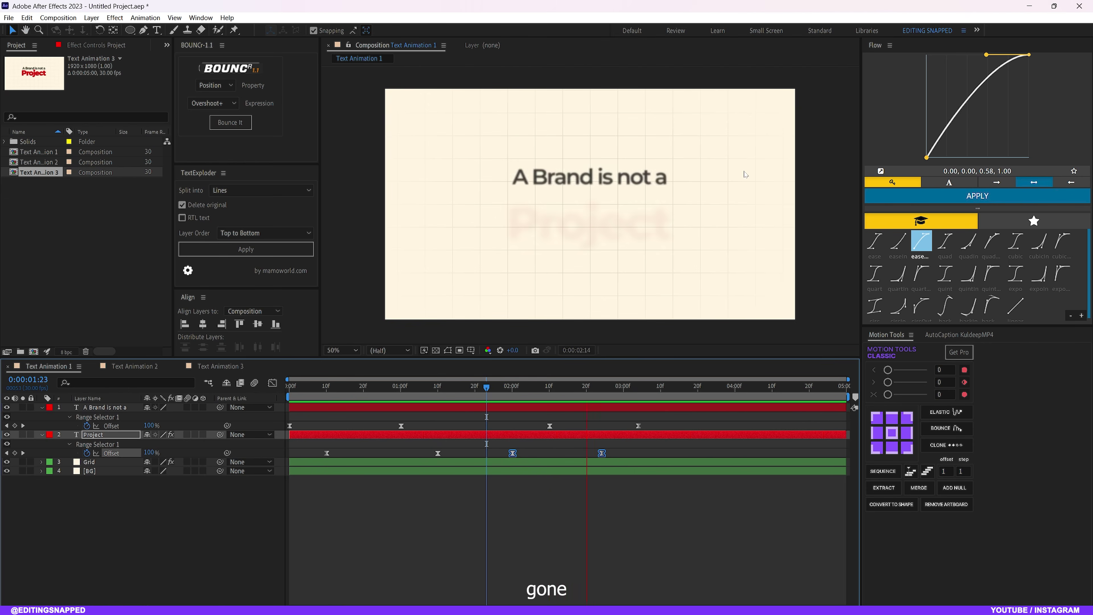
{"action": "left_click", "coordinate": [464, 386]}
{"action": "key", "text": "space"}
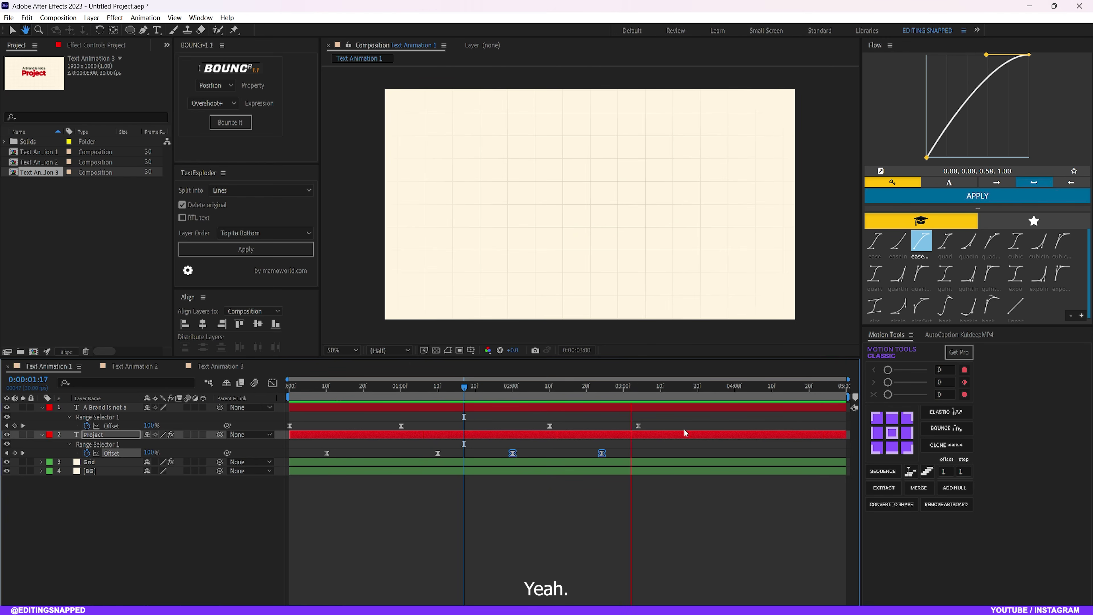
{"action": "key", "text": "space"}
Move the last two Offset keyframes of "A Brand is not a" to about 0:00:02:07 and 0:00:03:01 and preview the exit.
{"action": "left_click_drag", "start_coordinate": [666, 423], "coordinate": [539, 428]}
{"action": "key", "text": "space"}
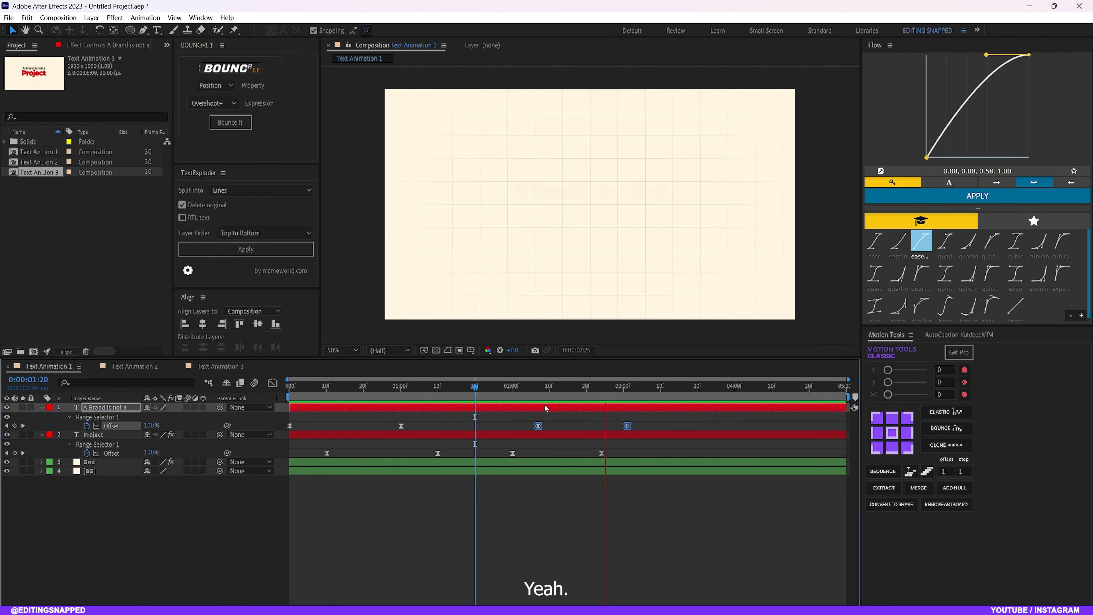
{"action": "key", "text": "space"}
Return to the composition start and collapse the keyframed properties of both text layers.
{"action": "left_click_drag", "start_coordinate": [626, 387], "coordinate": [281, 398]}
{"action": "key", "text": "u"}
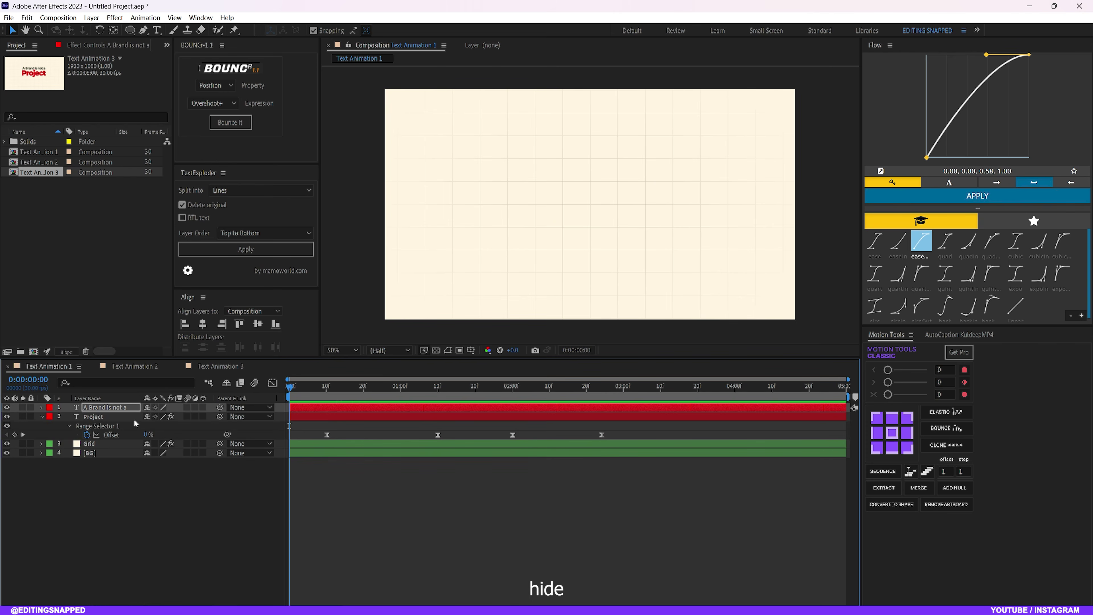
{"action": "left_click", "coordinate": [122, 419]}
{"action": "key", "text": "u"}
Enable motion blur on the "A Brand is not a" and Project layers and preview the animation.
{"action": "left_click", "coordinate": [188, 409]}
{"action": "left_click", "coordinate": [187, 417]}
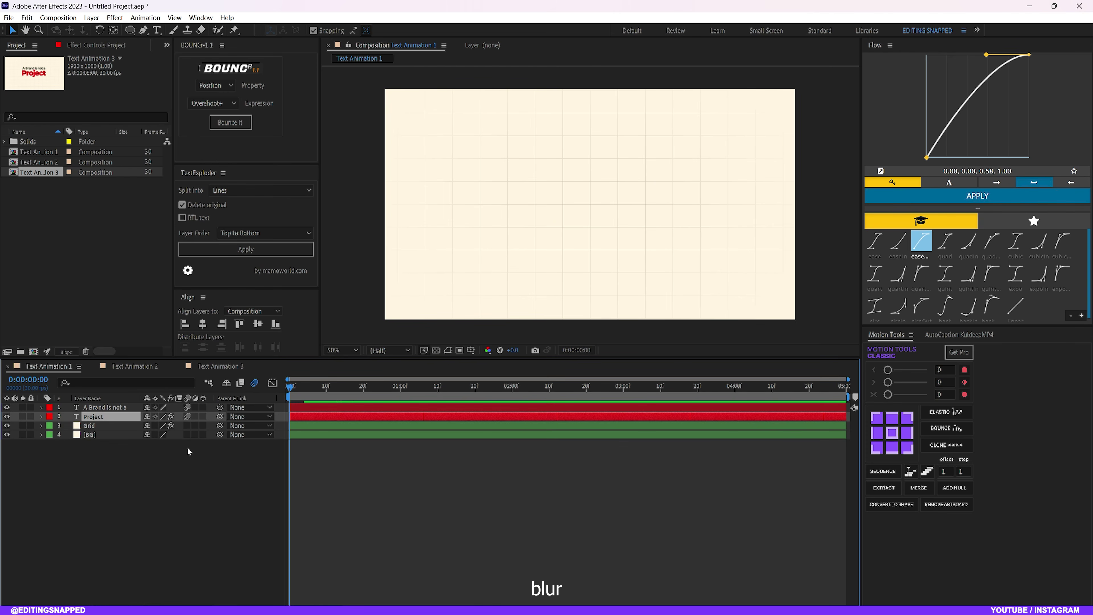
{"action": "left_click", "coordinate": [187, 447]}
{"action": "key", "text": "space"}
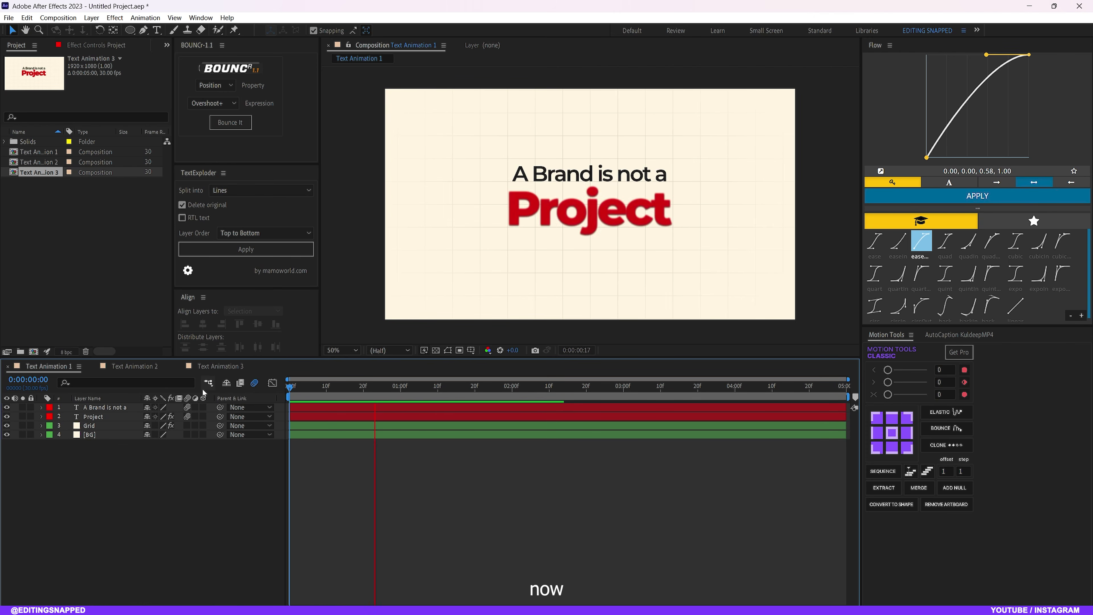
{"action": "key", "text": "space"}
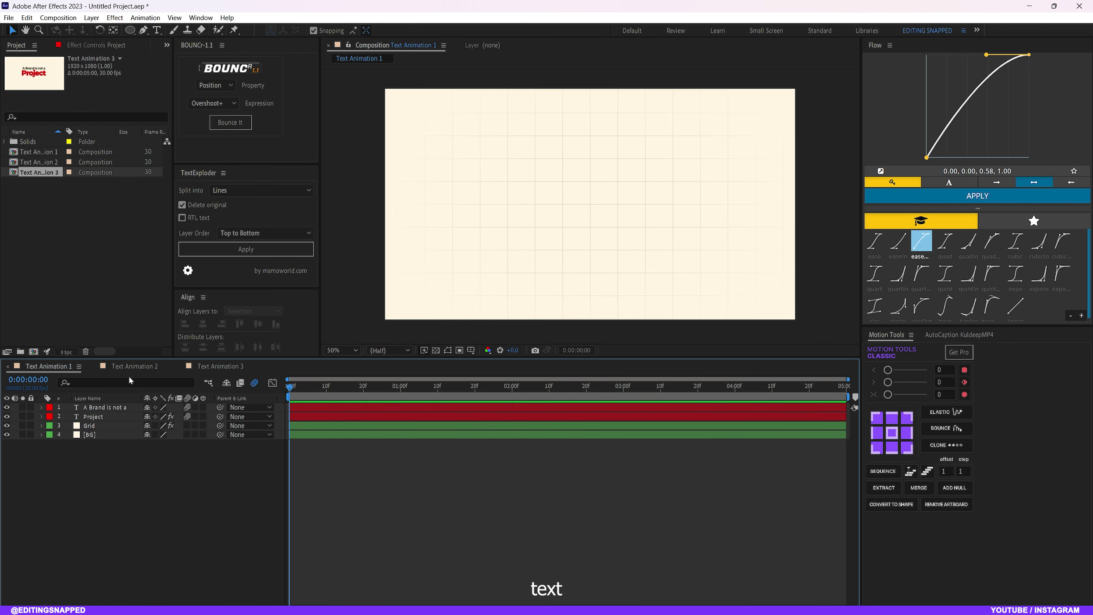
Open the Text Animation 2 composition and hide its Project layer.
{"action": "left_click", "coordinate": [120, 366]}
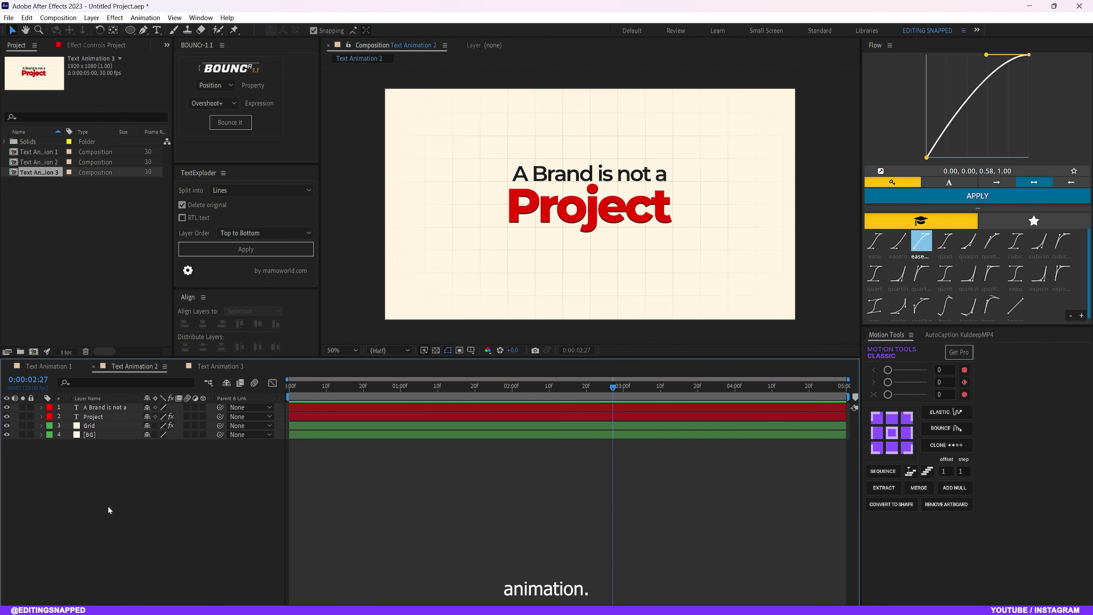
{"action": "left_click", "coordinate": [7, 417]}
Add a Position text animator to the "A Brand is not a" layer.
{"action": "left_click", "coordinate": [108, 407]}
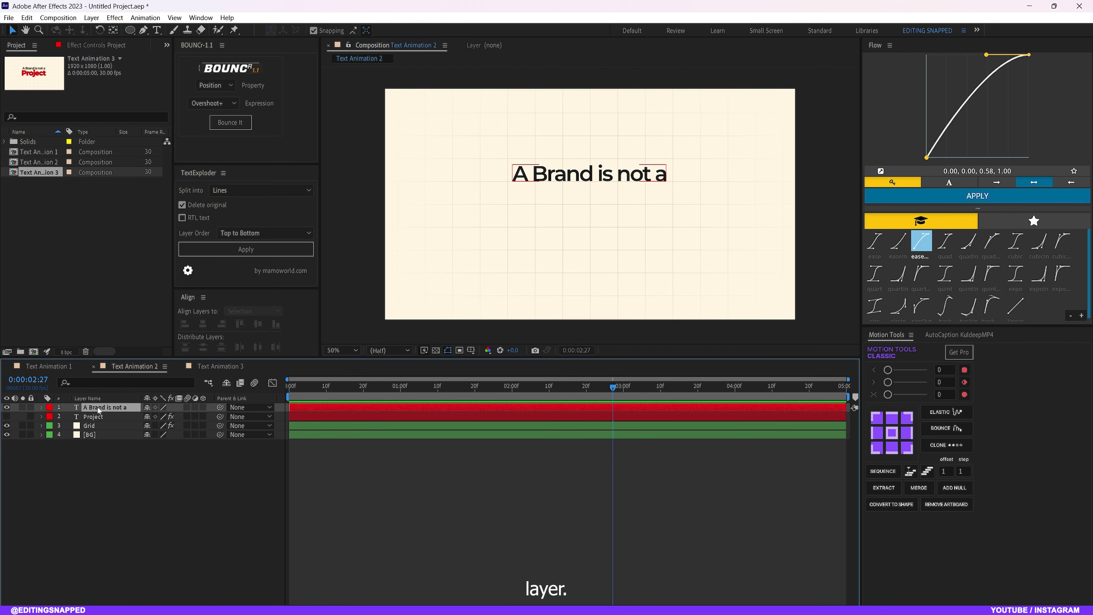
{"action": "left_click", "coordinate": [40, 408]}
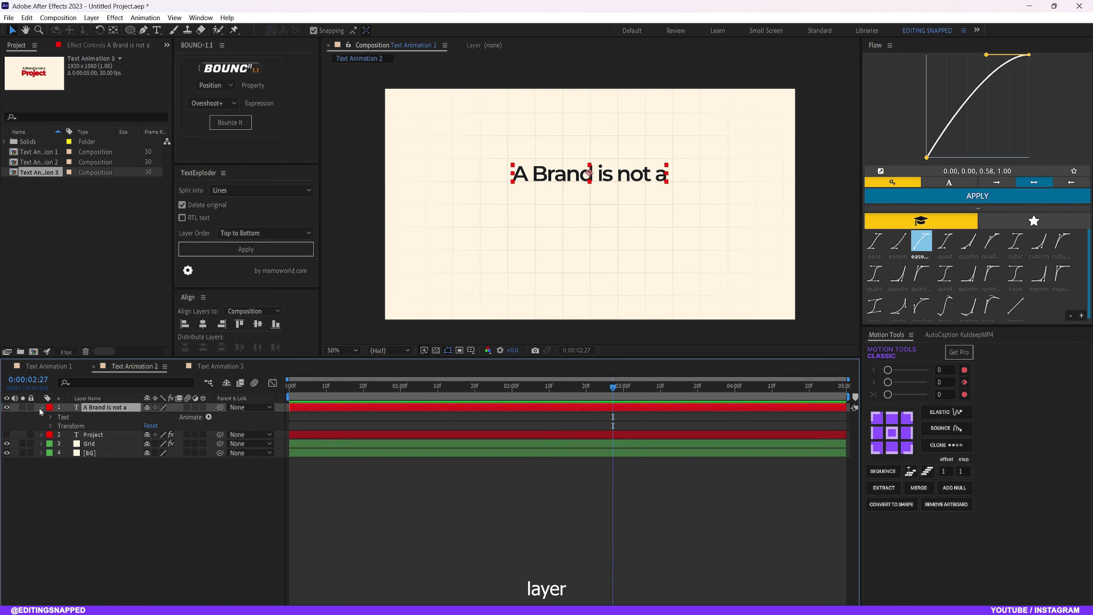
{"action": "left_click", "coordinate": [209, 418]}
{"action": "left_click", "coordinate": [243, 233]}
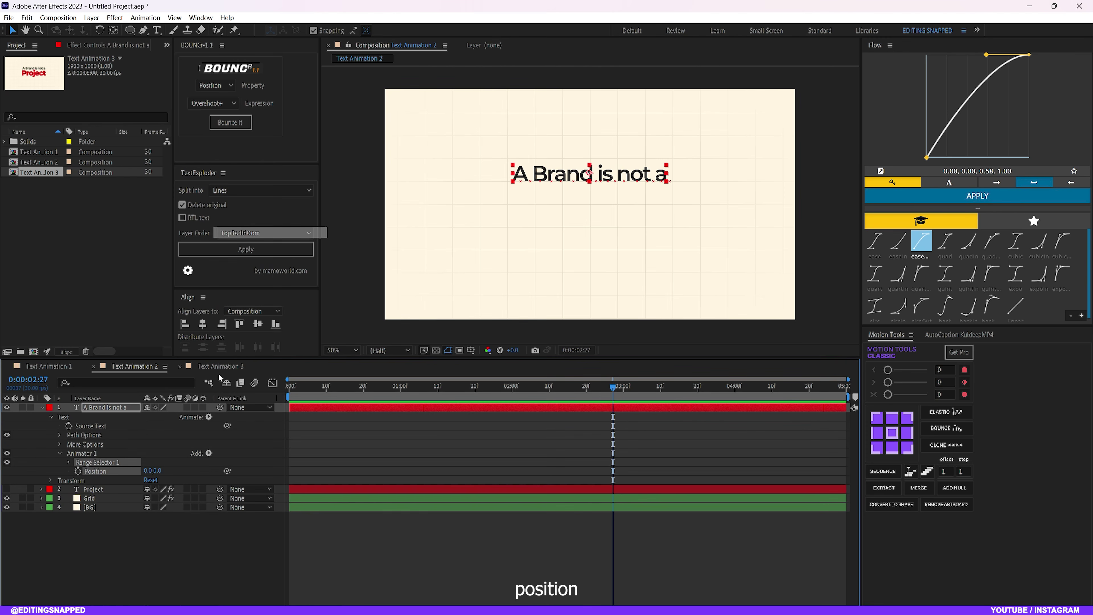
Add Opacity, Tracking and Blur properties to Animator 1 of the "A Brand is not a" layer.
{"action": "left_click", "coordinate": [210, 453]}
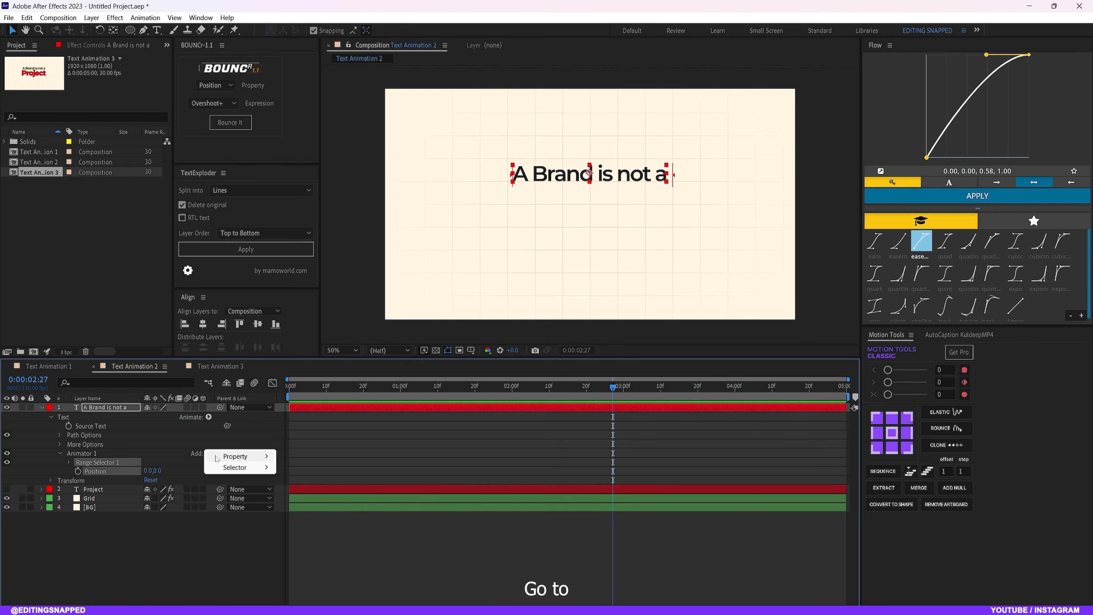
{"action": "mouse_move", "coordinate": [237, 456]}
{"action": "left_click", "coordinate": [299, 329]}
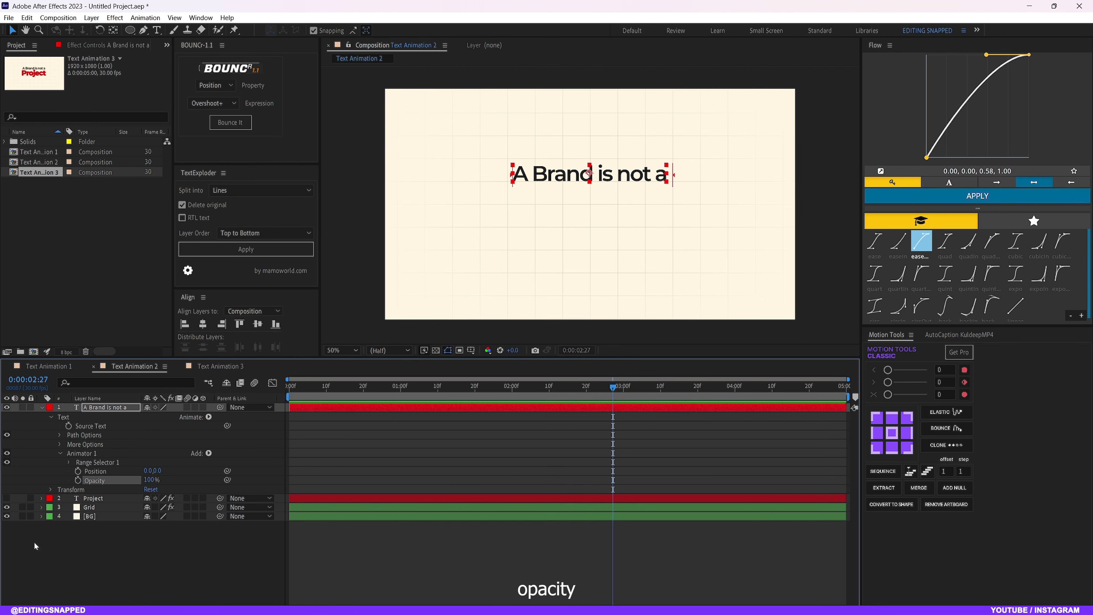
{"action": "left_click", "coordinate": [210, 454]}
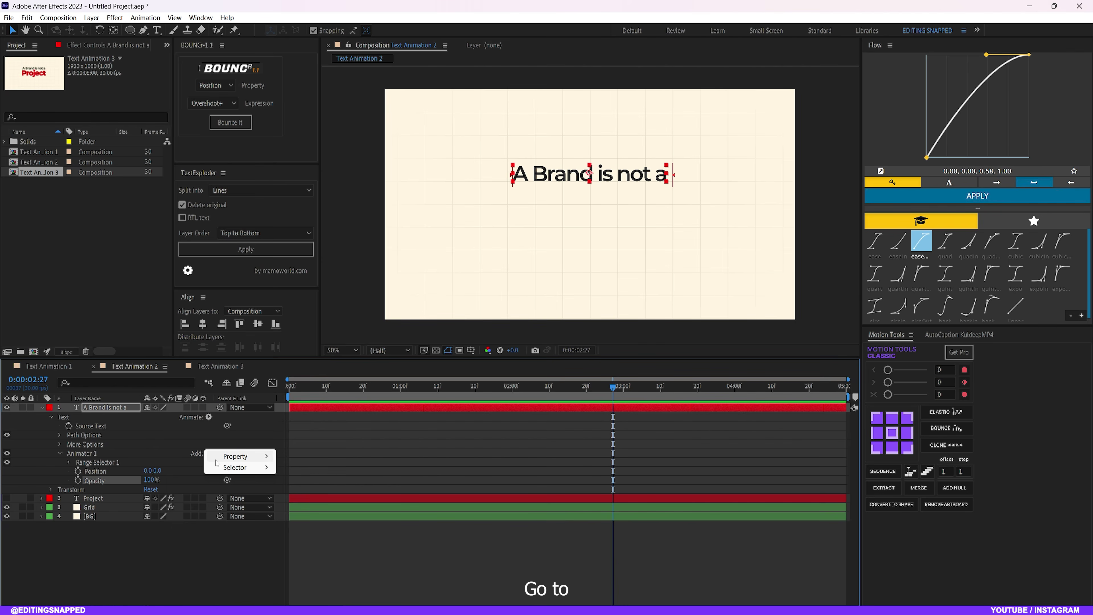
{"action": "mouse_move", "coordinate": [236, 456]}
{"action": "left_click", "coordinate": [306, 391]}
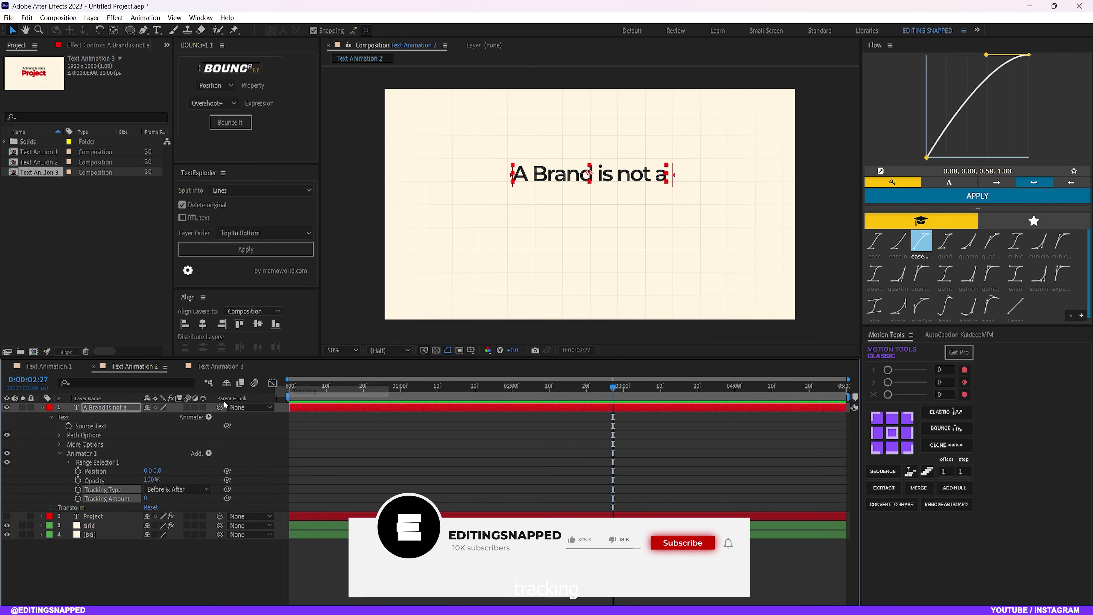
{"action": "left_click", "coordinate": [209, 454]}
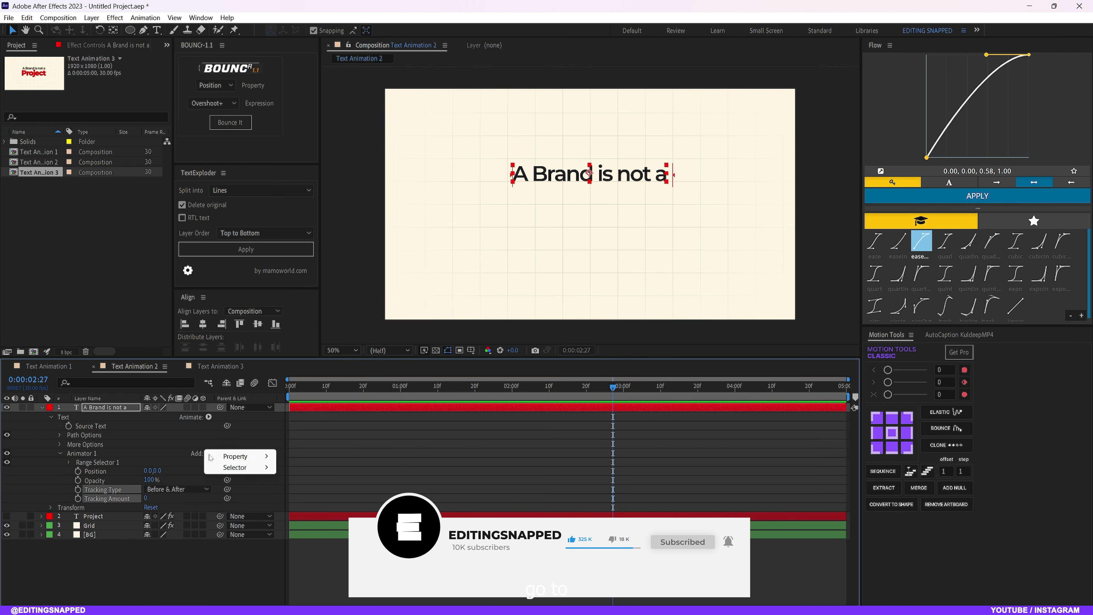
{"action": "mouse_move", "coordinate": [236, 456]}
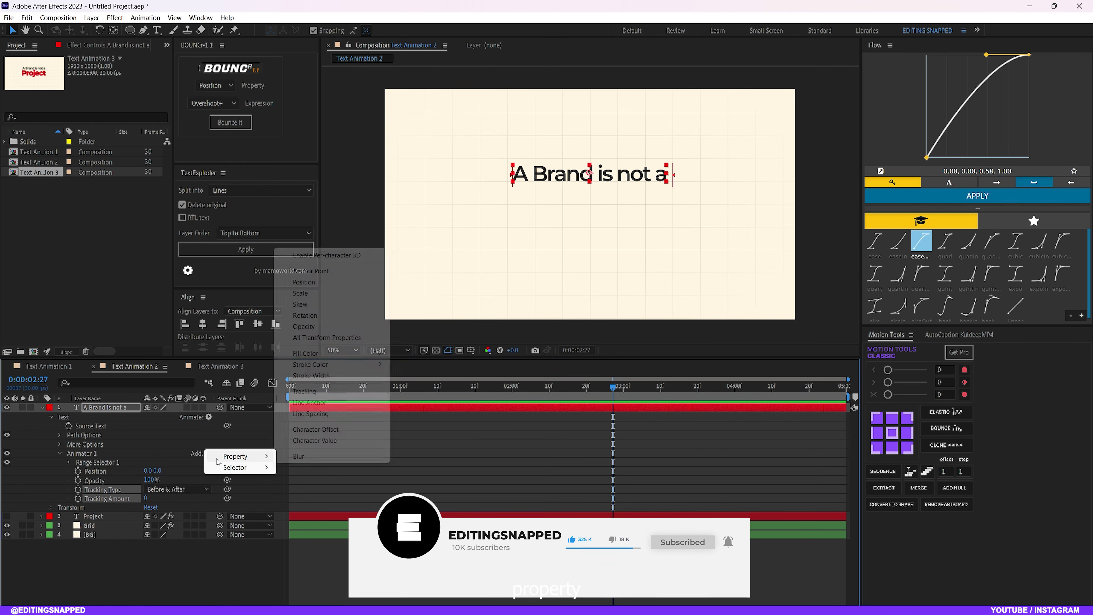
{"action": "left_click", "coordinate": [305, 457]}
At the composition start, set the animator's horizontal Position to -100 and its Opacity to 0%.
{"action": "key", "text": "Home"}
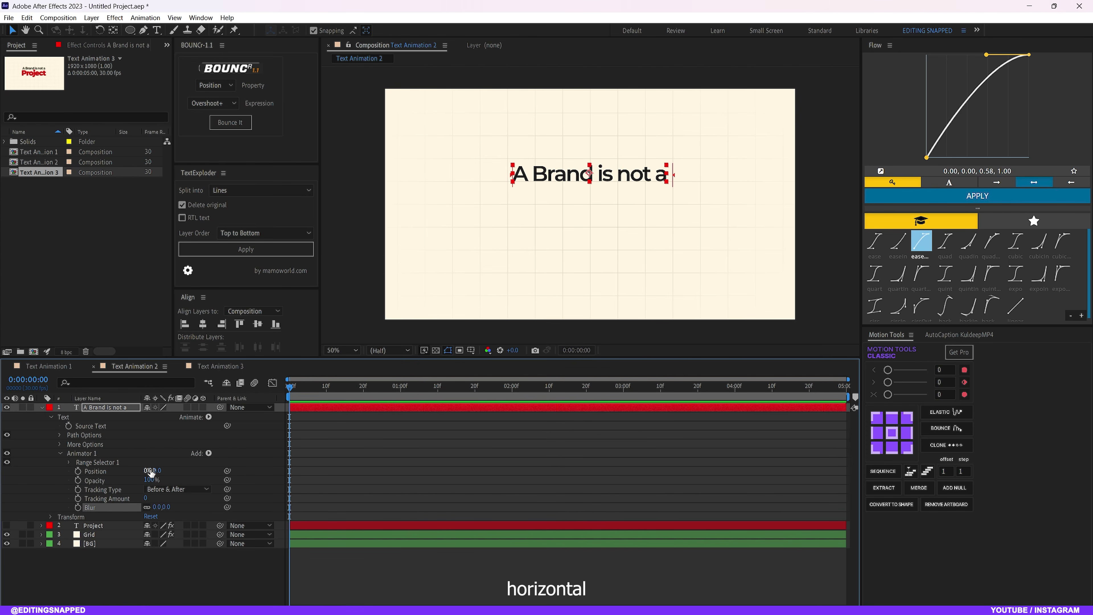
{"action": "left_click_drag", "start_coordinate": [148, 470], "coordinate": [102, 473]}
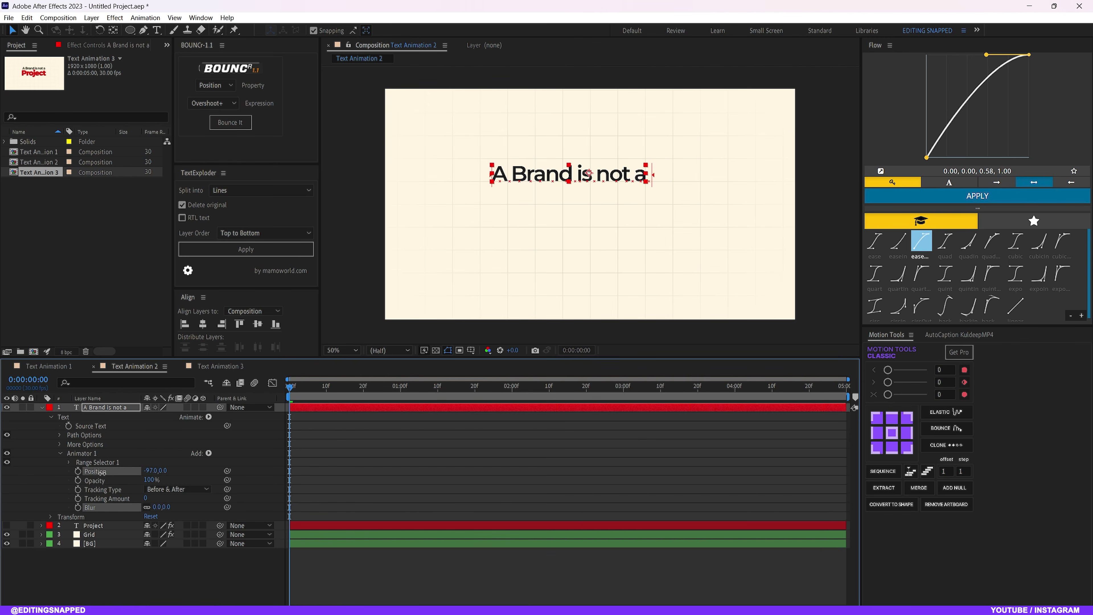
{"action": "left_click", "coordinate": [150, 471]}
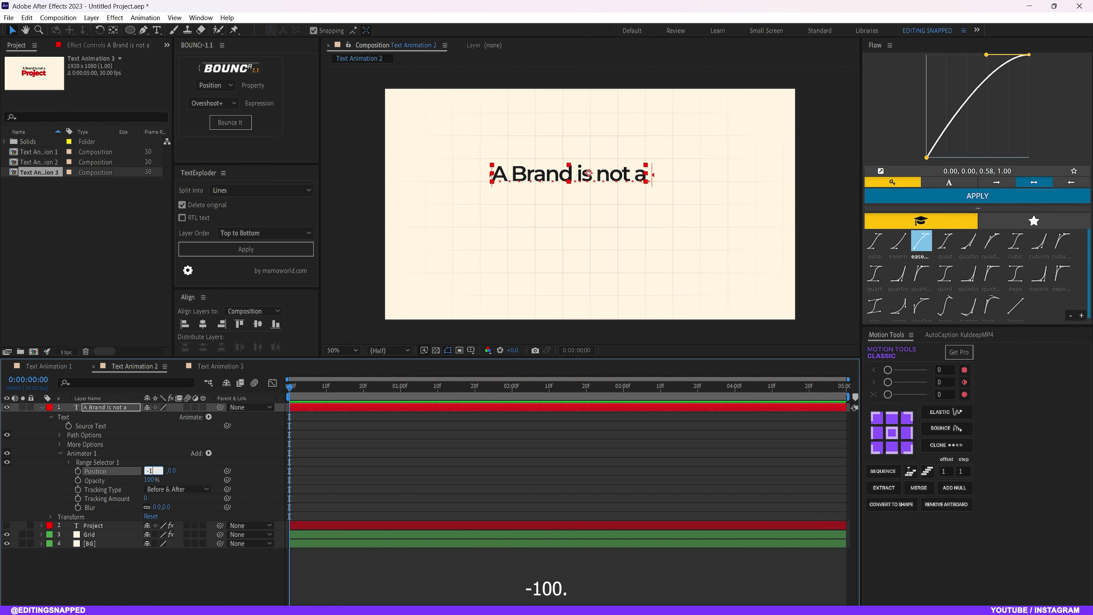
{"action": "type", "text": "-100"}
{"action": "key", "text": "Return"}
{"action": "left_click_drag", "start_coordinate": [149, 480], "coordinate": [1, 483]}
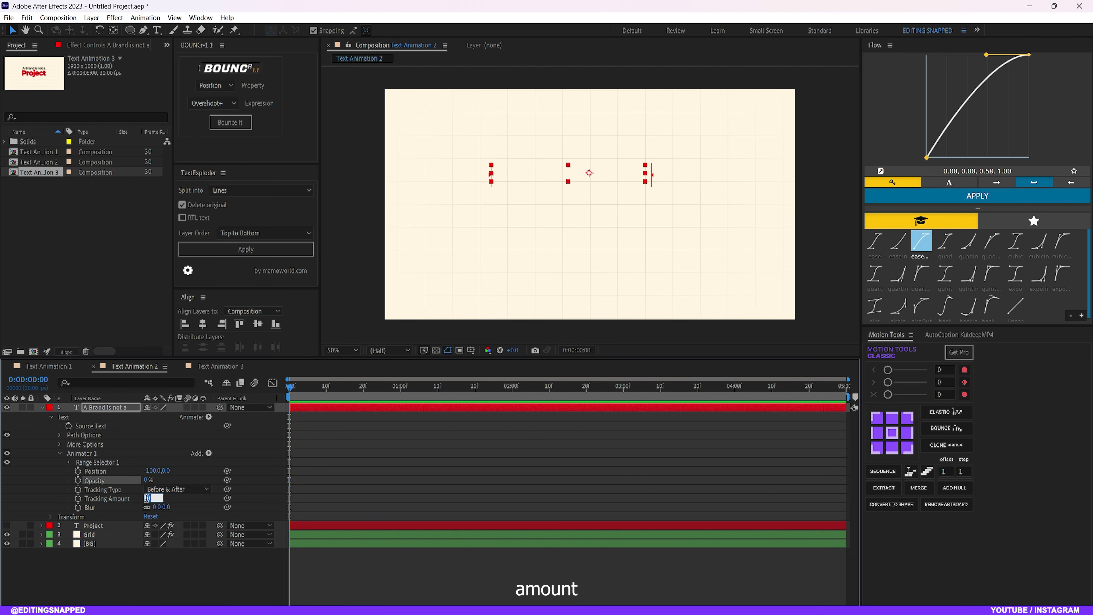
Set the animator's Tracking Amount to 15 and its Blur to 35.
{"action": "left_click_drag", "start_coordinate": [146, 499], "coordinate": [153, 498]}
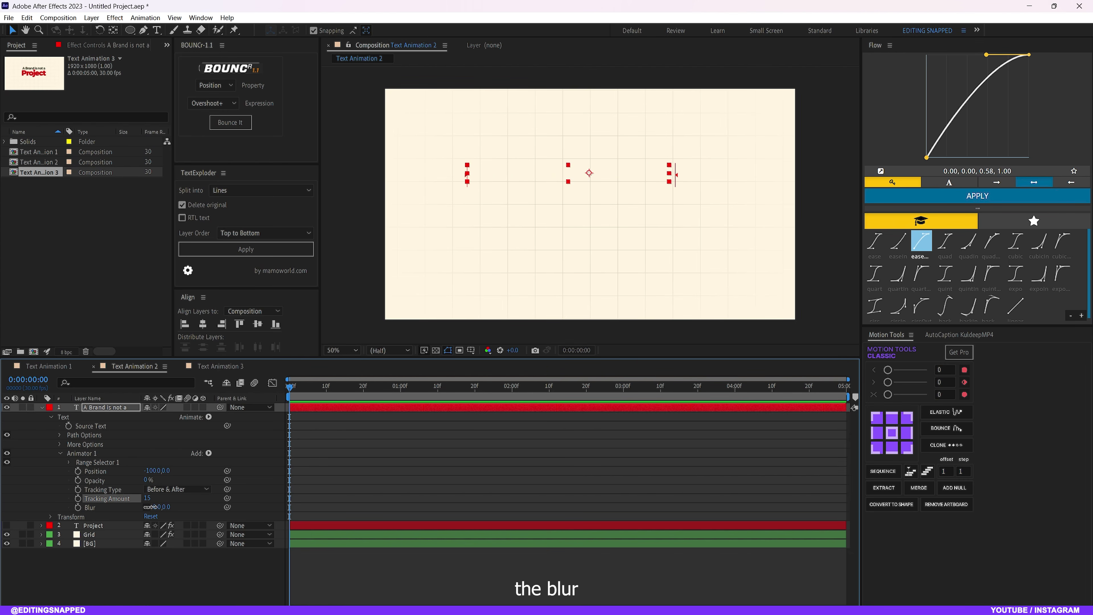
{"action": "left_click", "coordinate": [155, 508]}
{"action": "key", "text": "Return"}
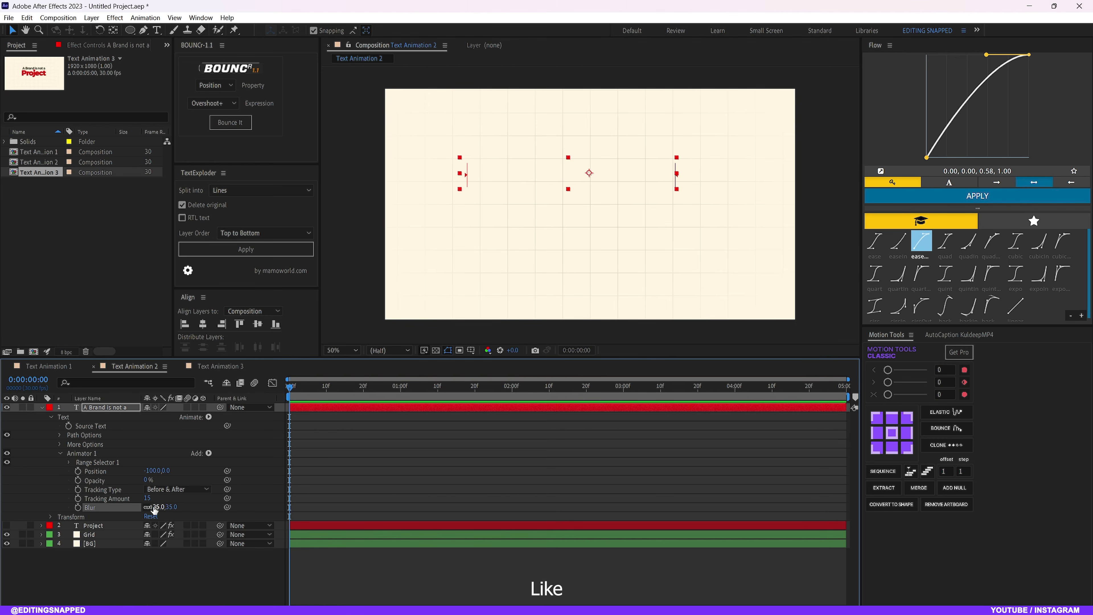
In the Advanced settings of Range Selector 1, set Ease High to 15% and Ease Low to 70%.
{"action": "left_click", "coordinate": [70, 460]}
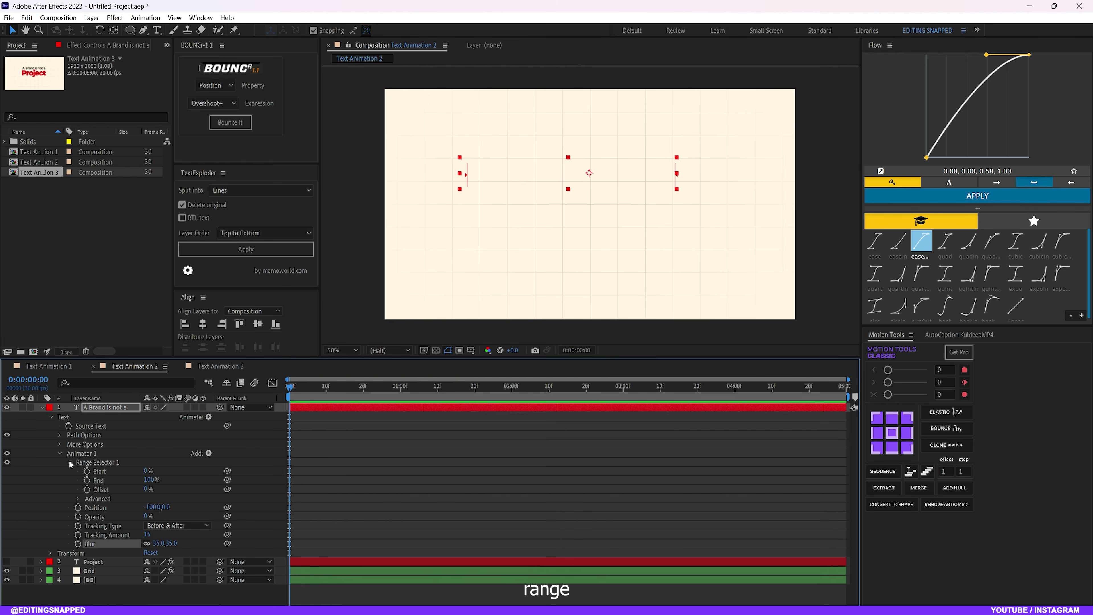
{"action": "left_click", "coordinate": [78, 498]}
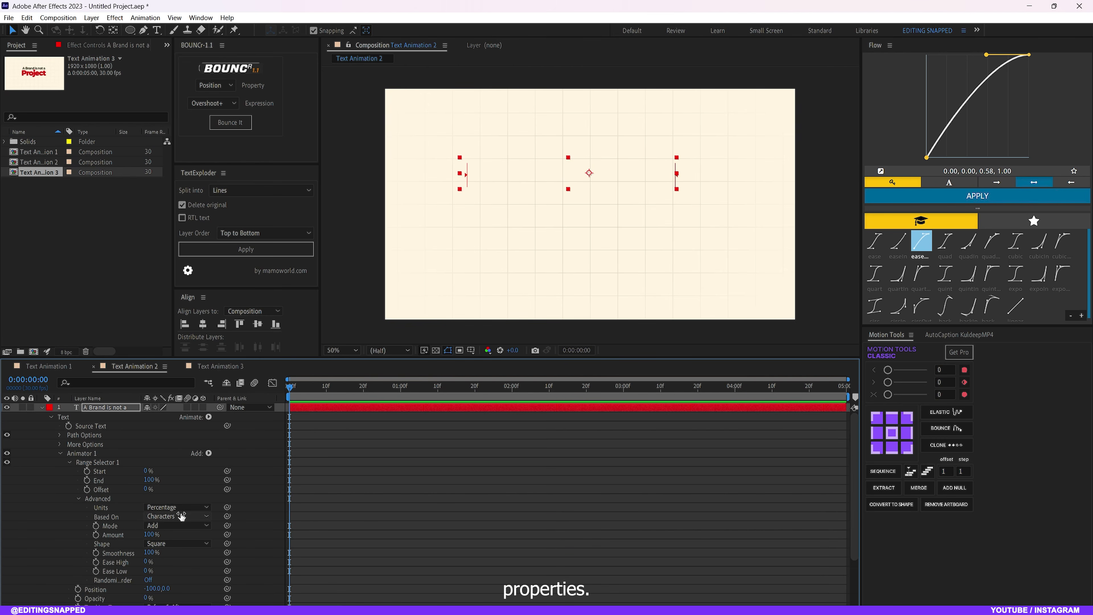
{"action": "scroll", "coordinate": [273, 481], "scroll_direction": "down", "scroll_amount": 3}
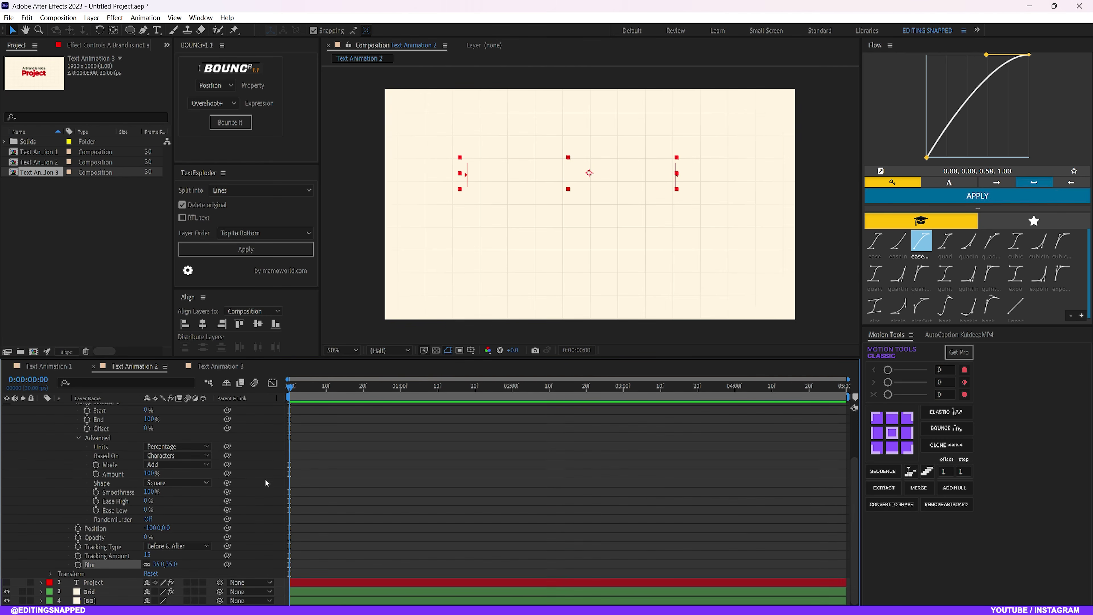
{"action": "left_click", "coordinate": [148, 502]}
{"action": "type", "text": "15"}
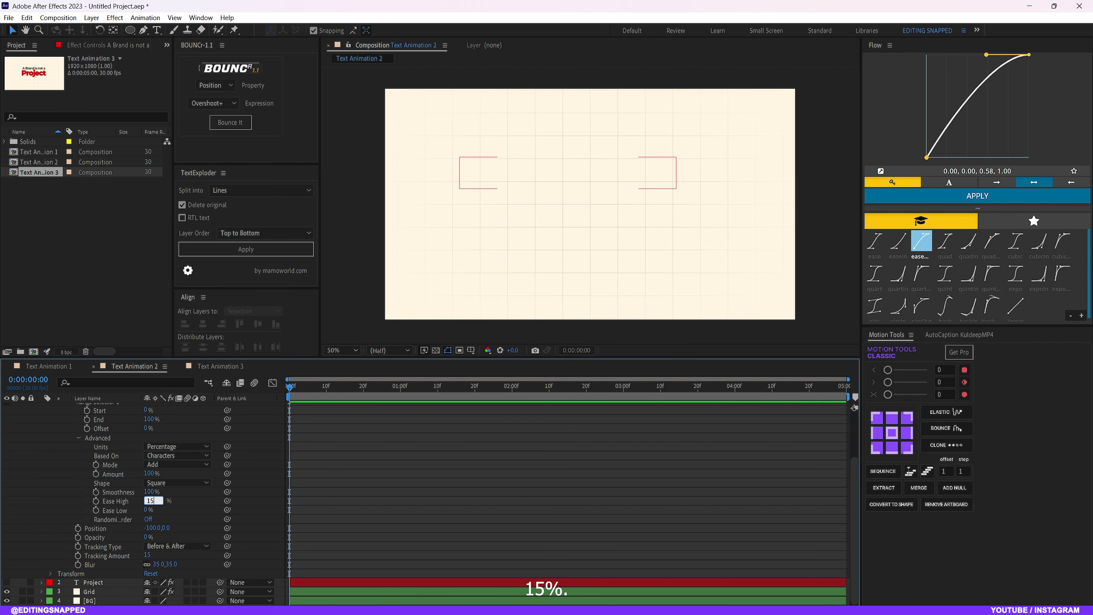
{"action": "key", "text": "Return"}
{"action": "left_click", "coordinate": [148, 511]}
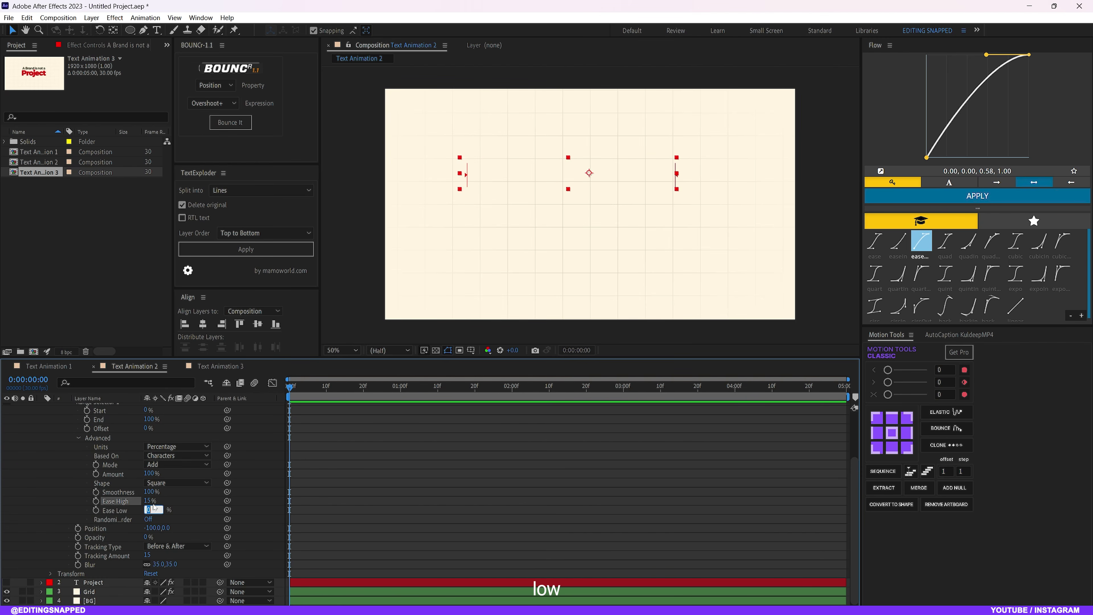
{"action": "type", "text": "70"}
{"action": "key", "text": "Return"}
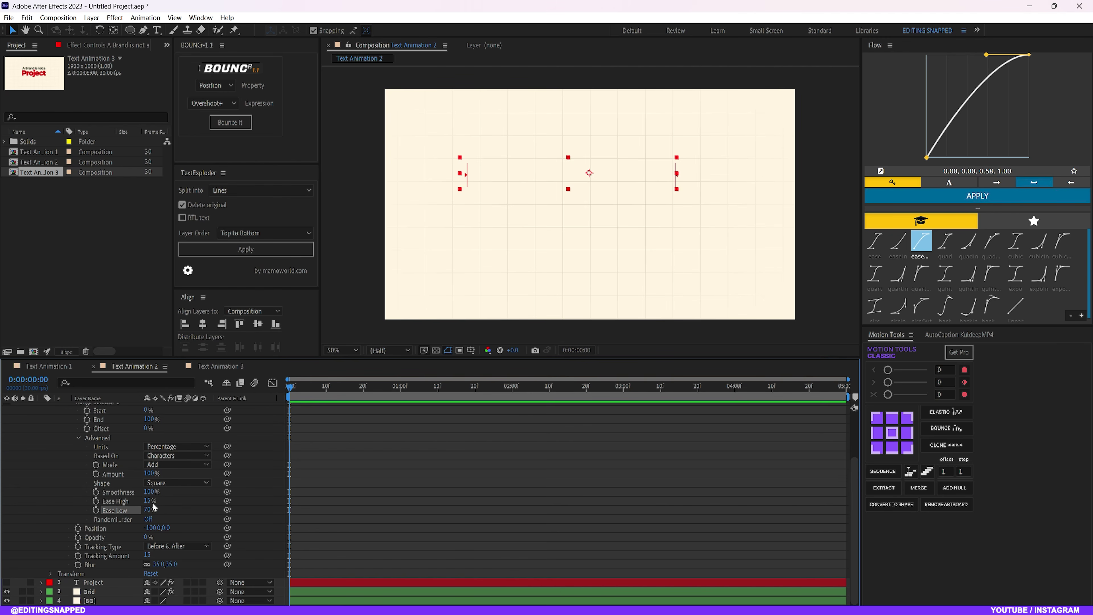
Set the range selector's Based On option to Lines.
{"action": "scroll", "coordinate": [66, 509], "scroll_direction": "up", "scroll_amount": 3}
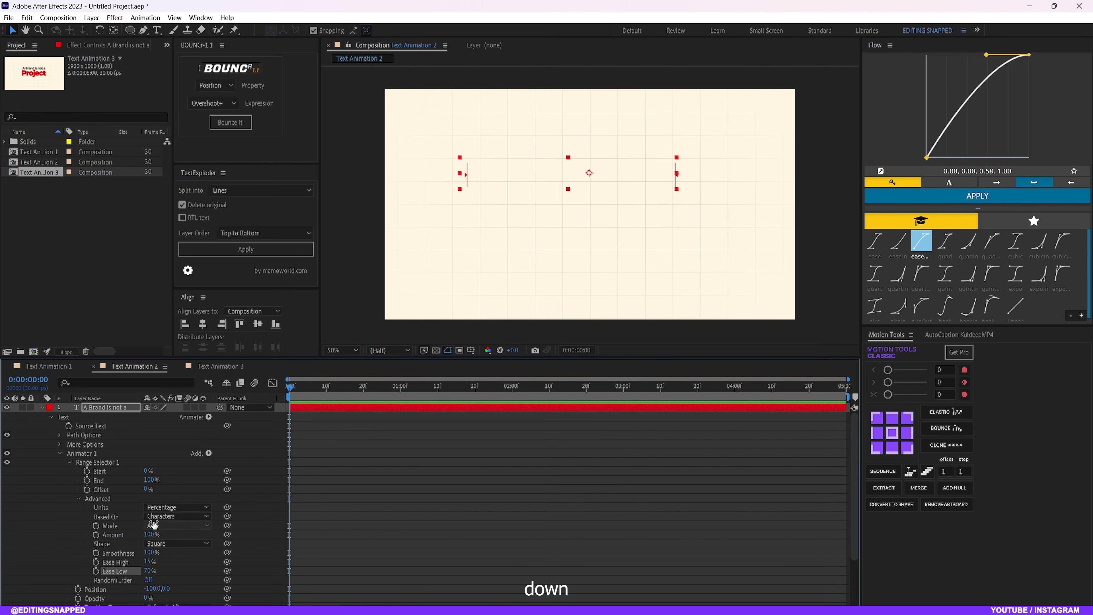
{"action": "left_click", "coordinate": [169, 517]}
{"action": "left_click", "coordinate": [169, 561]}
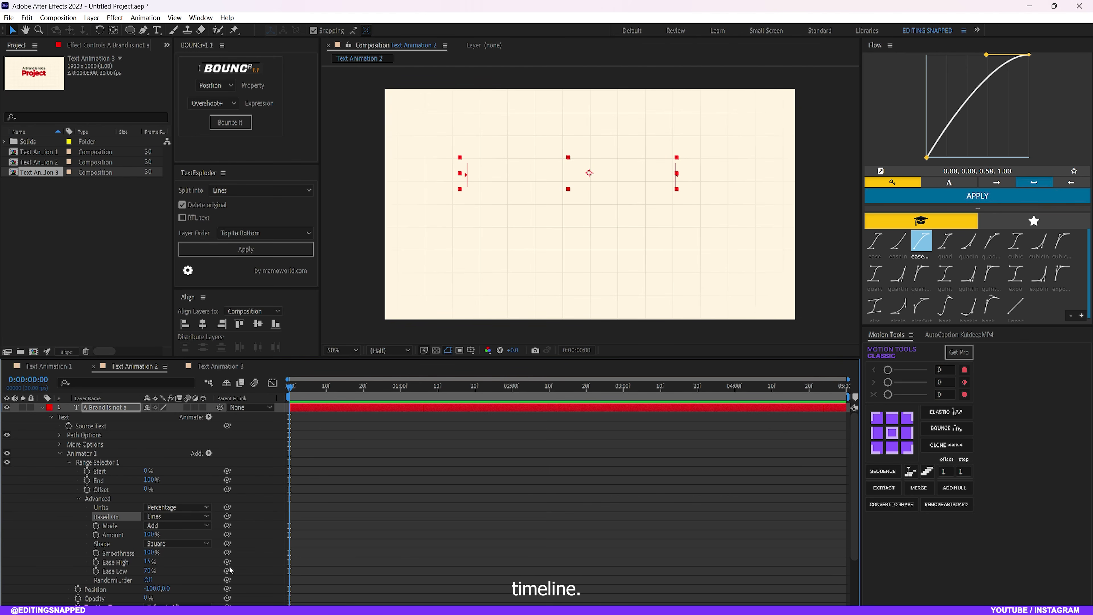
Keyframe the range selector's Offset at 0% at the composition start and at 100% at 0:00:01:00.
{"action": "left_click", "coordinate": [87, 491]}
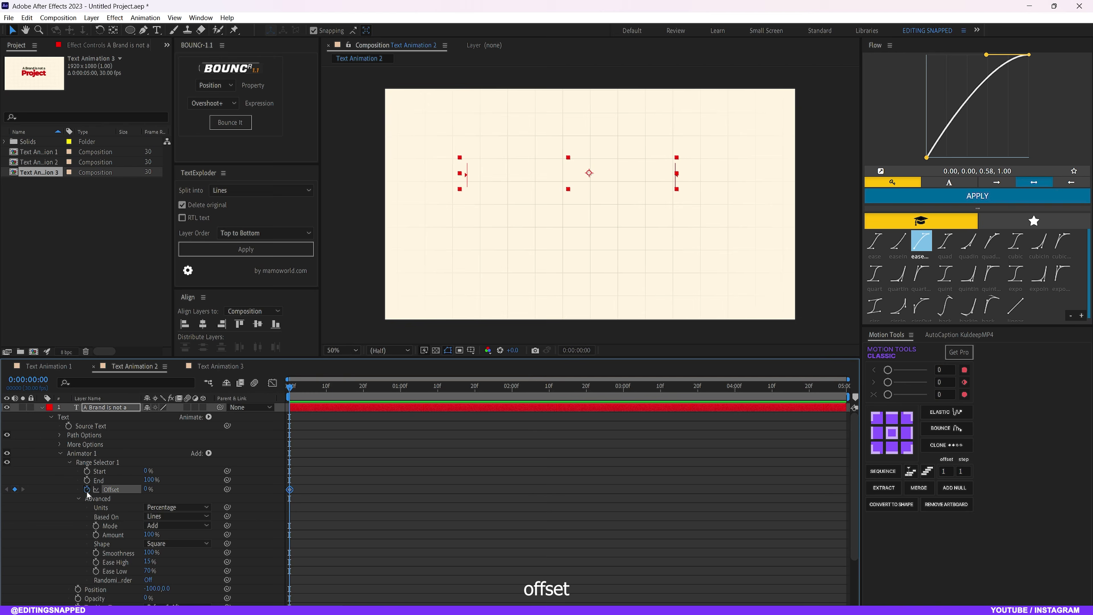
{"action": "left_click_drag", "start_coordinate": [326, 388], "coordinate": [401, 392]}
{"action": "left_click", "coordinate": [148, 489]}
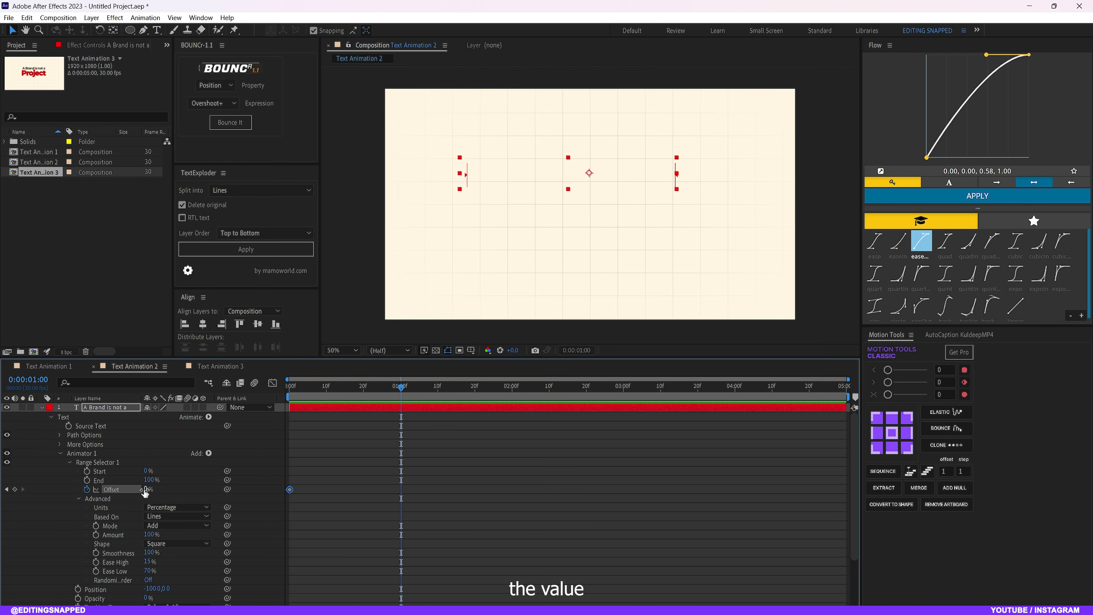
{"action": "type", "text": "100"}
{"action": "key", "text": "Return"}
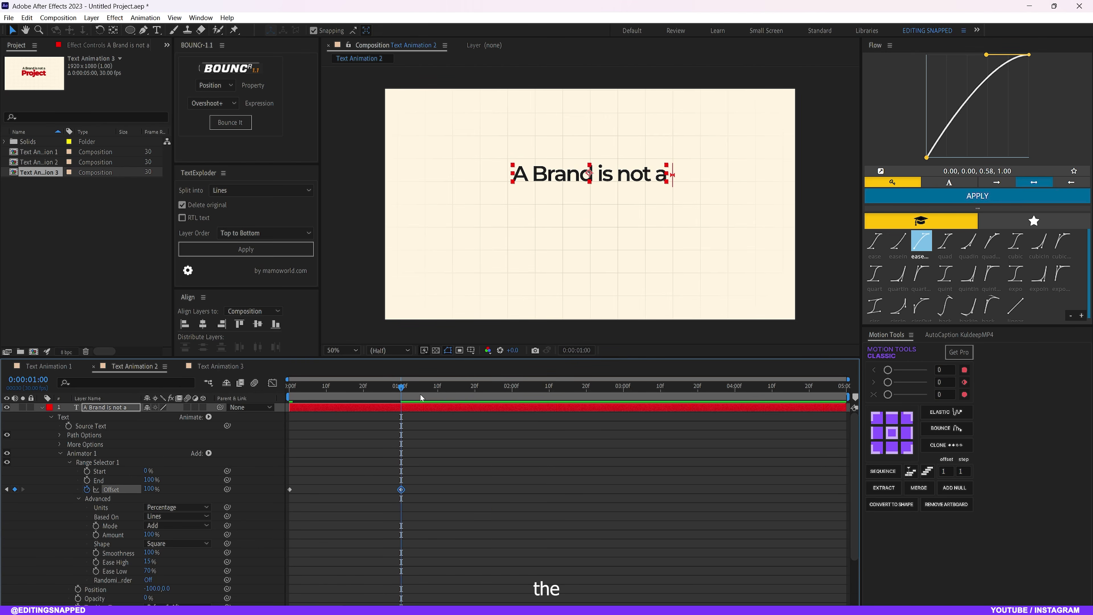
Add an Offset hold keyframe of 100% at 0:00:02:00 and paste a copy of the first keyframe at 0:00:03:00.
{"action": "left_click_drag", "start_coordinate": [421, 397], "coordinate": [514, 393]}
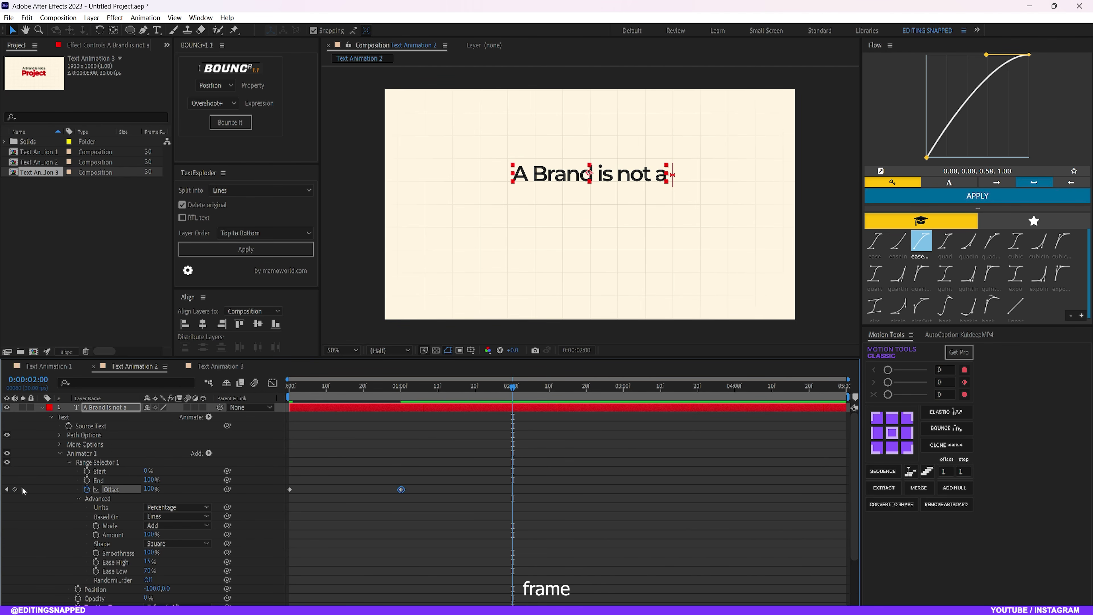
{"action": "left_click", "coordinate": [14, 489]}
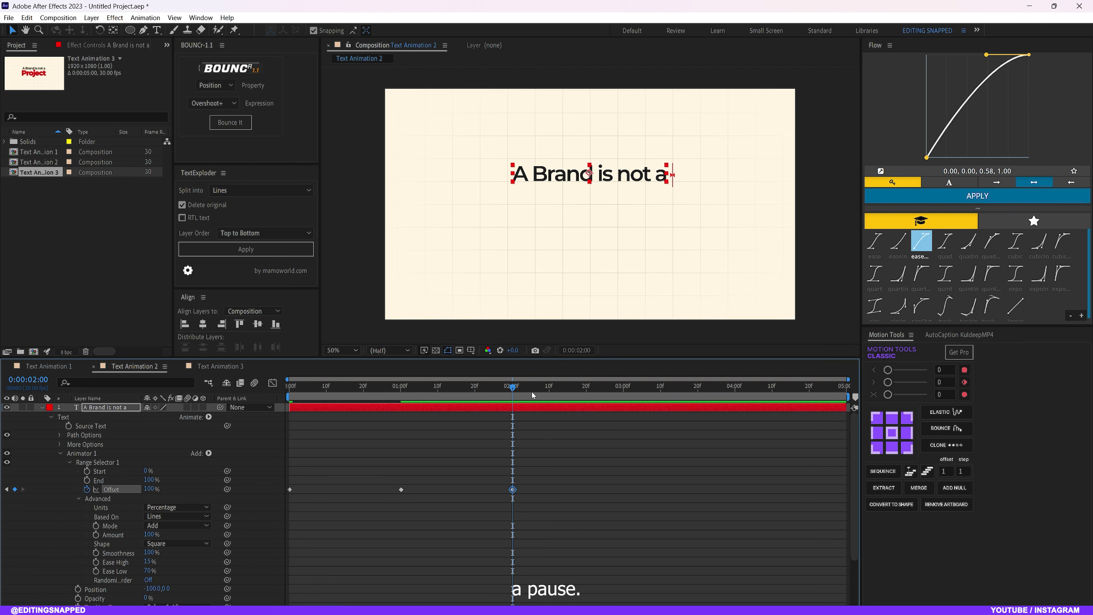
{"action": "left_click_drag", "start_coordinate": [532, 395], "coordinate": [626, 397]}
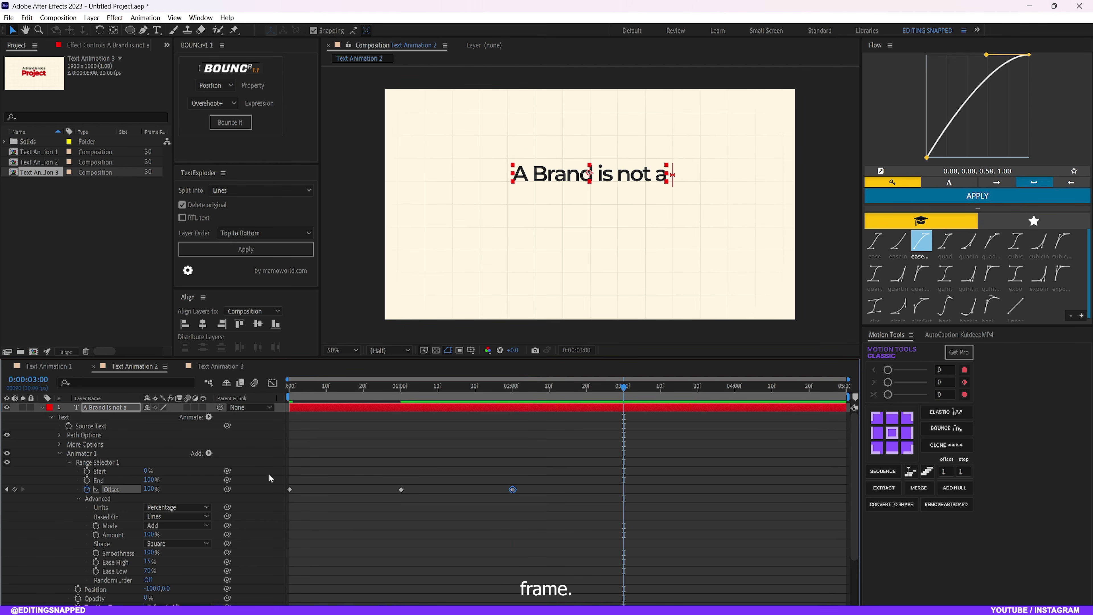
{"action": "left_click_drag", "start_coordinate": [332, 464], "coordinate": [249, 505]}
{"action": "key", "text": "ctrl+v"}
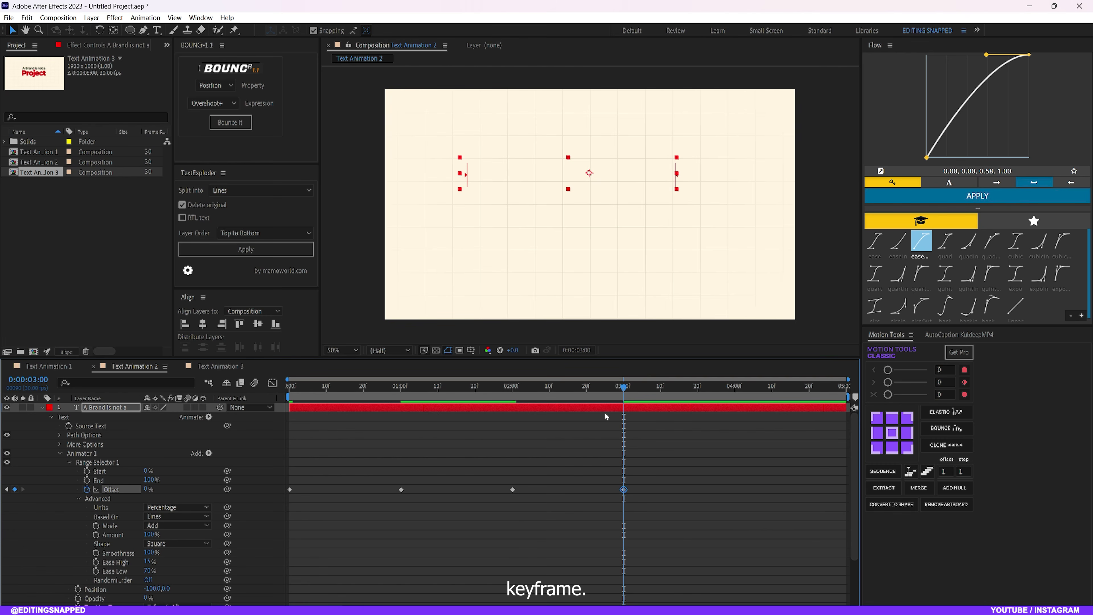
Apply the 0.00, 0.00, 0.58, 1.00 Flow easing curve to all four Offset keyframes and preview the animation from the start.
{"action": "left_click_drag", "start_coordinate": [663, 475], "coordinate": [258, 504]}
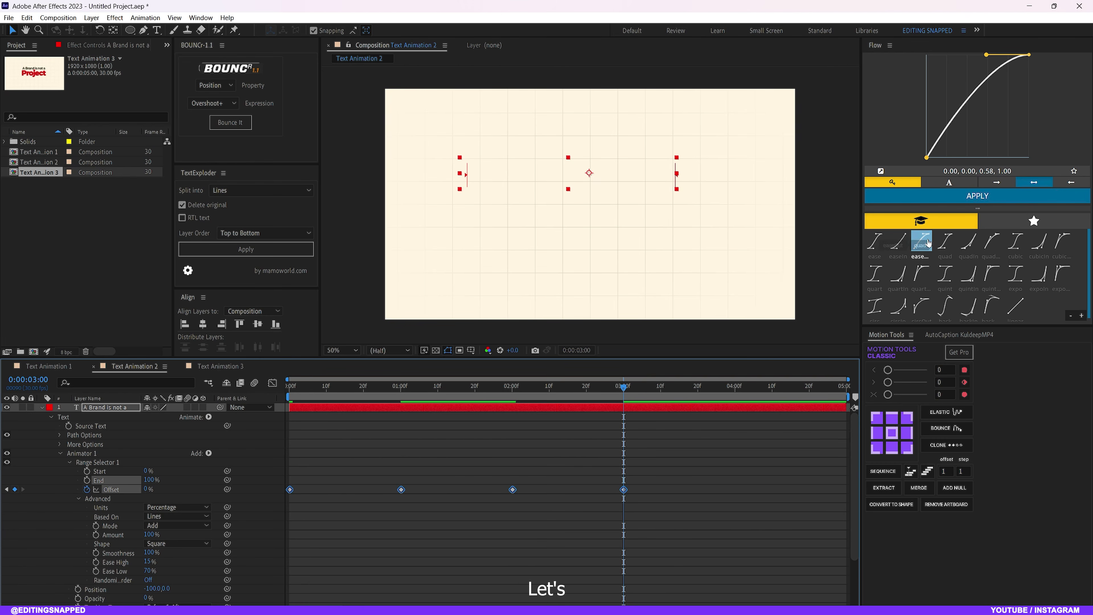
{"action": "left_click", "coordinate": [958, 199]}
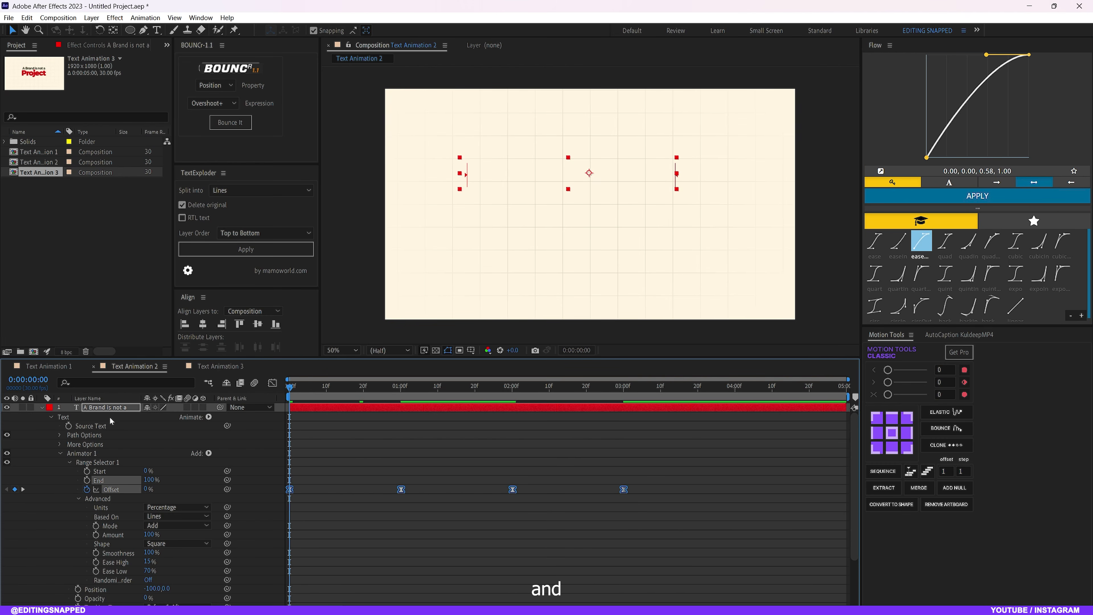
{"action": "key", "text": "Home"}
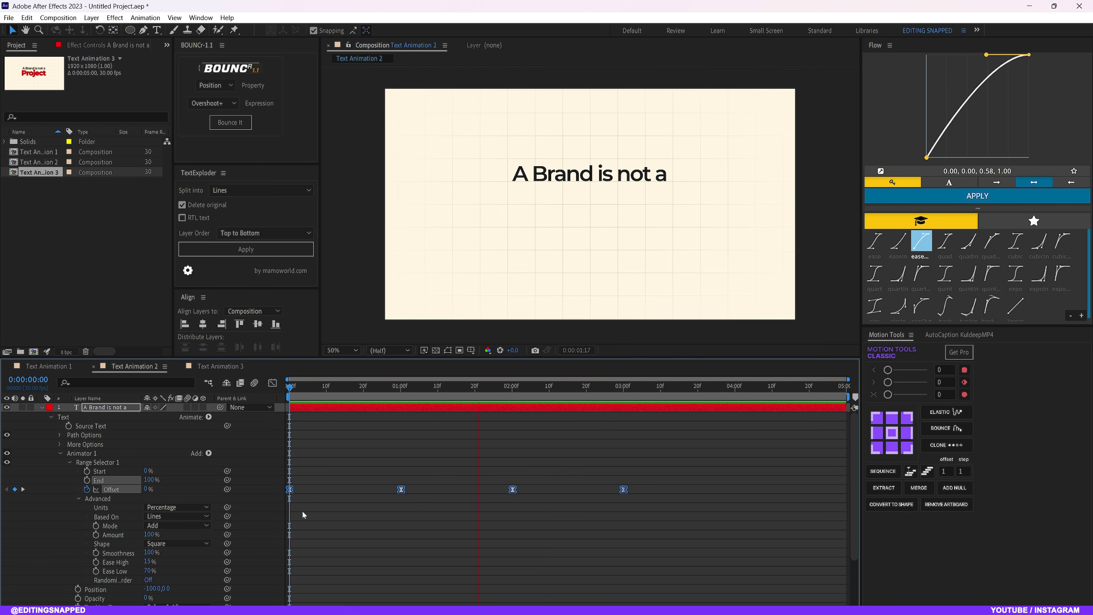
{"action": "key", "text": "space"}
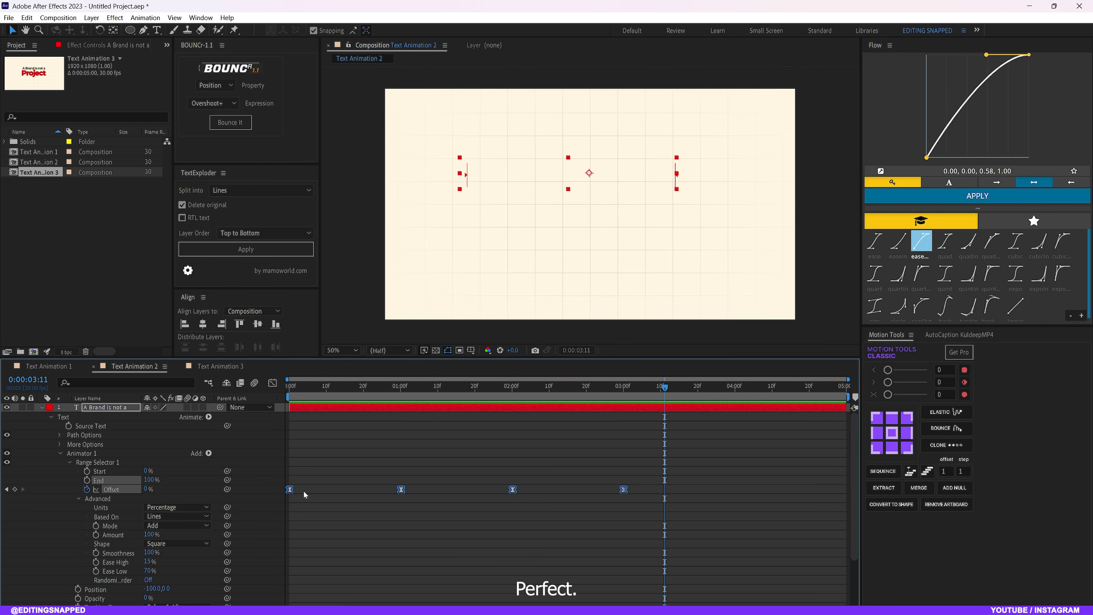
Select Animator 1 of the "A Brand is not a" layer and show only the layer's keyframed properties.
{"action": "left_click", "coordinate": [81, 455]}
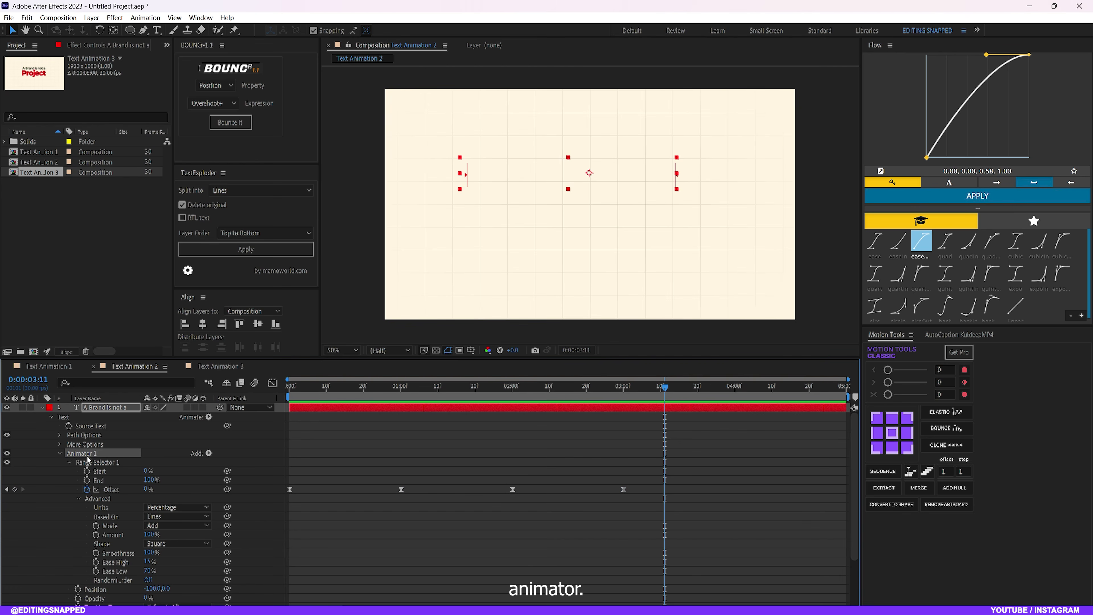
{"action": "key", "text": "u"}
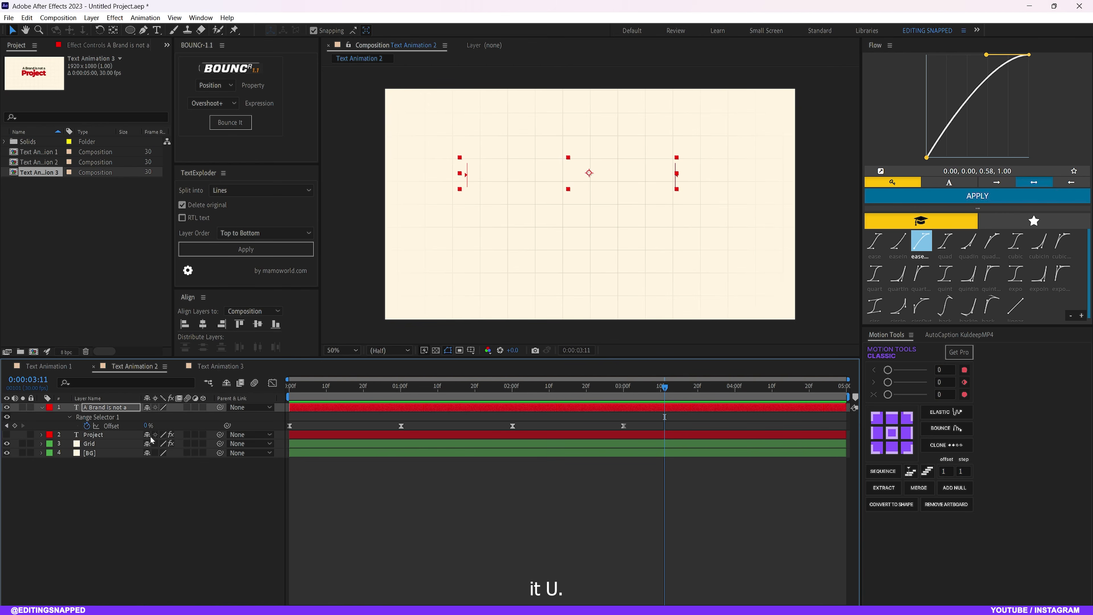
Make the Project layer visible, paste the copied text animator onto it at 0:00:00:10 and preview the animation.
{"action": "left_click", "coordinate": [104, 435]}
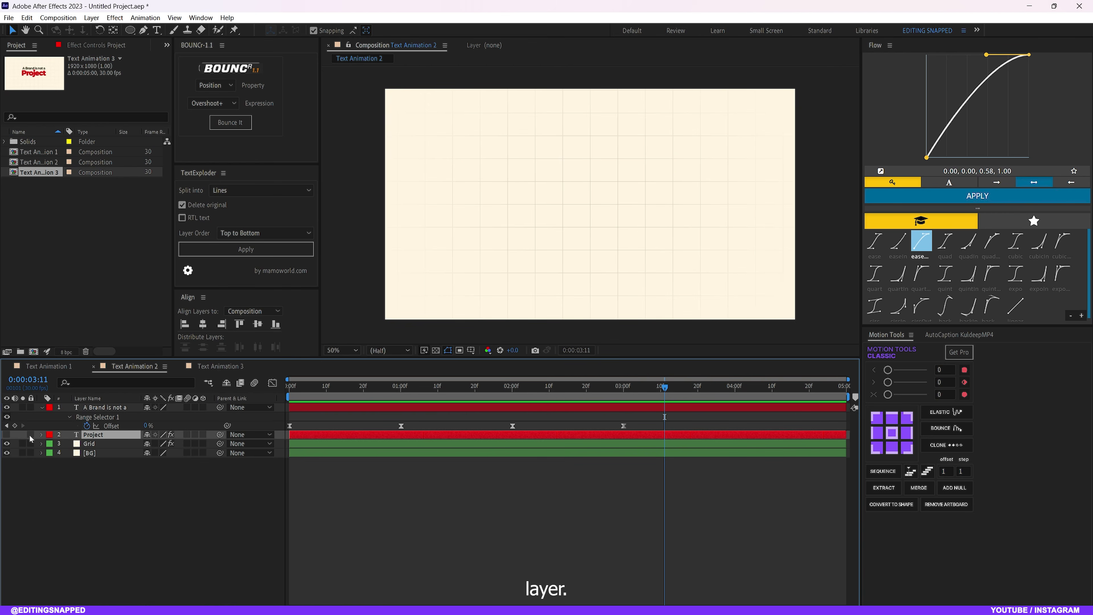
{"action": "left_click", "coordinate": [7, 434]}
{"action": "left_click_drag", "start_coordinate": [291, 386], "coordinate": [328, 401]}
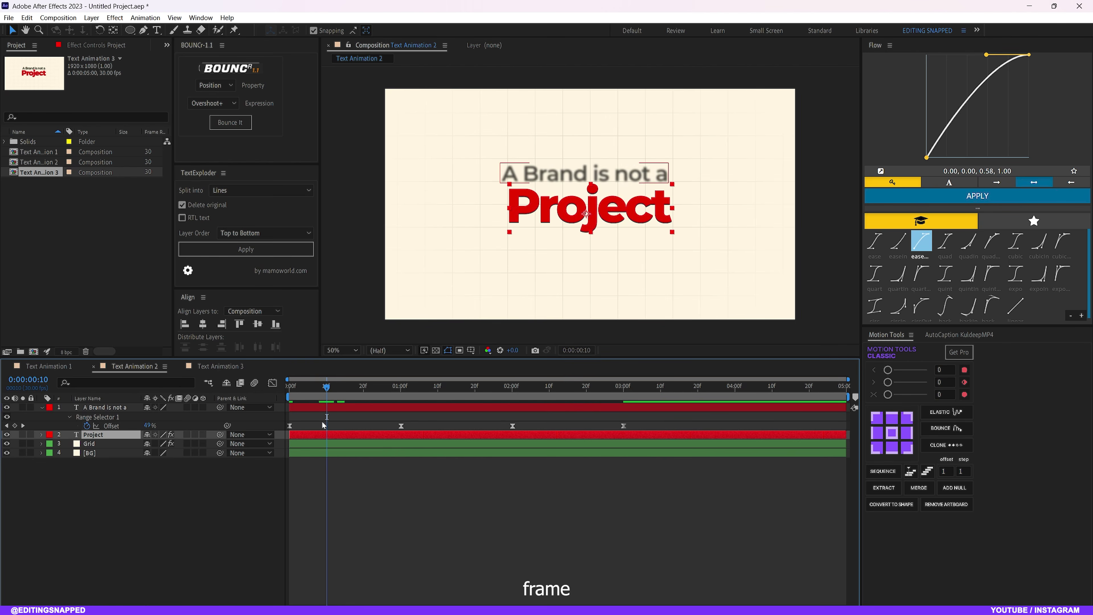
{"action": "key", "text": "space"}
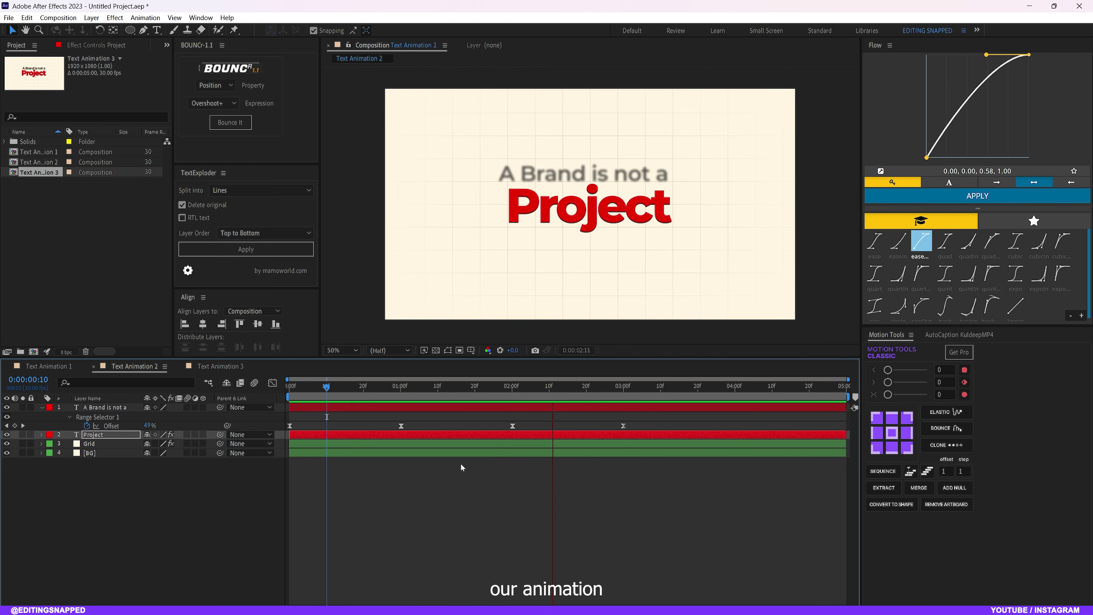
{"action": "key", "text": "space"}
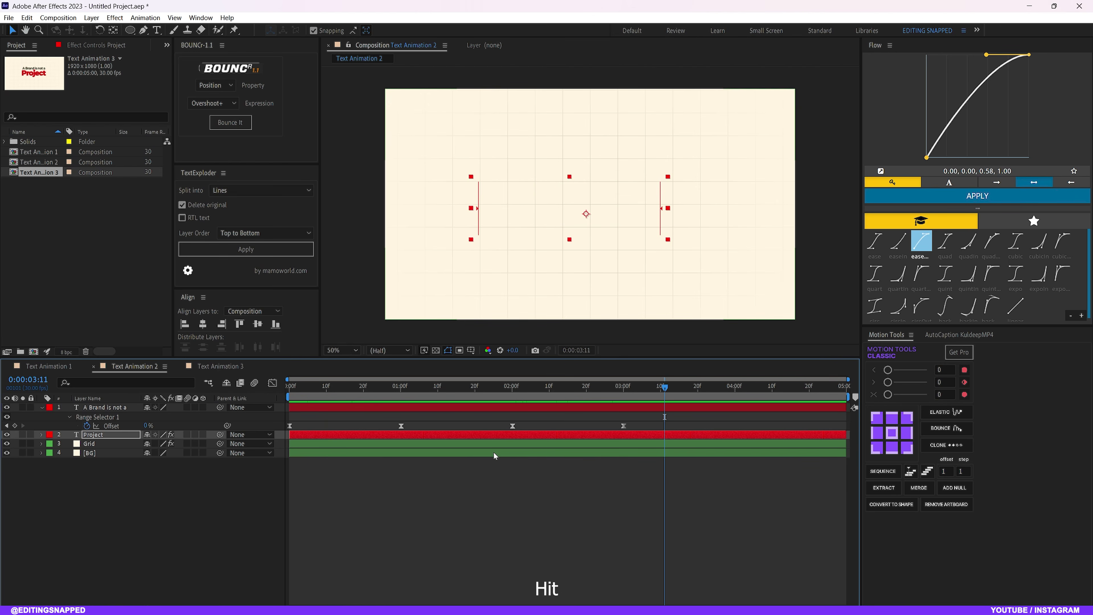
Move the last two Offset keyframes of "A Brand is not a" to 0:00:02:10 and 0:00:03:10, and Project's to 0:00:02:00 and 0:00:03:00; preview.
{"action": "key", "text": "u"}
{"action": "left_click_drag", "start_coordinate": [506, 386], "coordinate": [549, 397]}
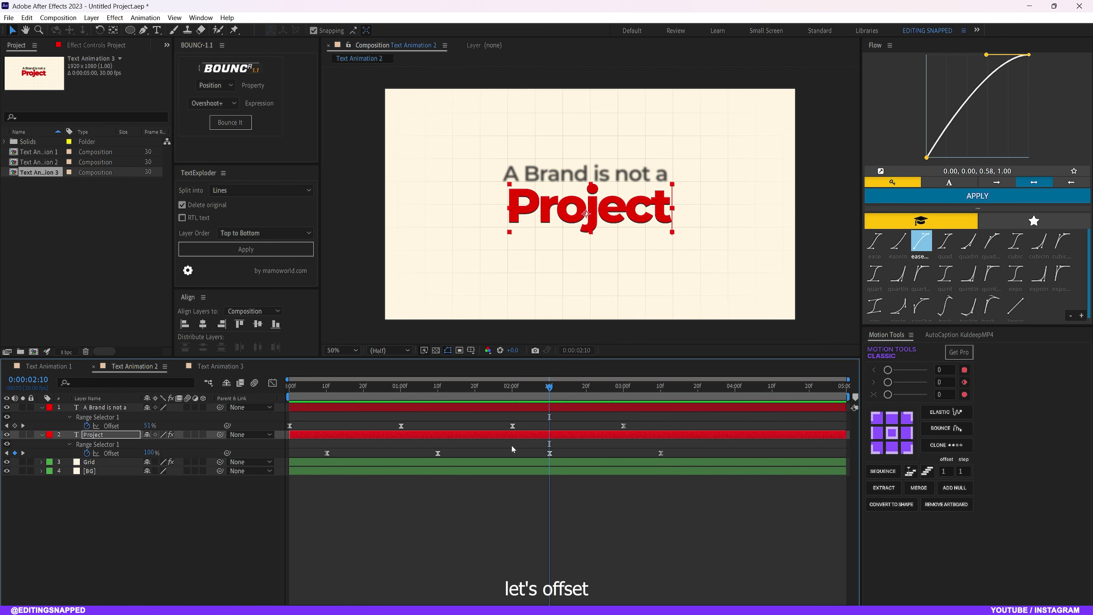
{"action": "left_click_drag", "start_coordinate": [512, 449], "coordinate": [690, 441]}
{"action": "left_click_drag", "start_coordinate": [624, 426], "coordinate": [512, 454]}
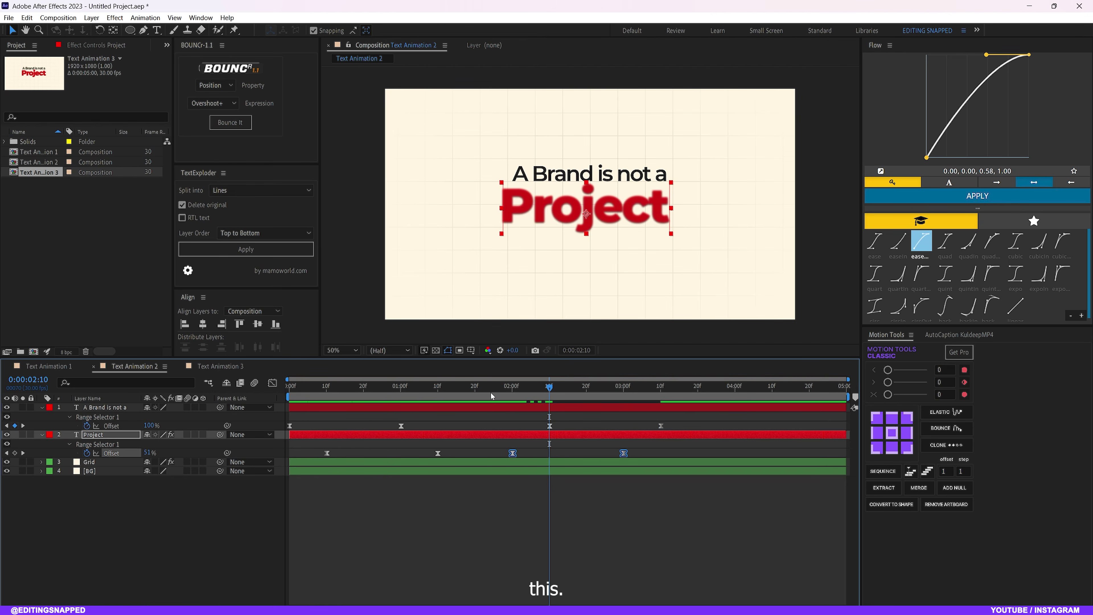
{"action": "key", "text": "space"}
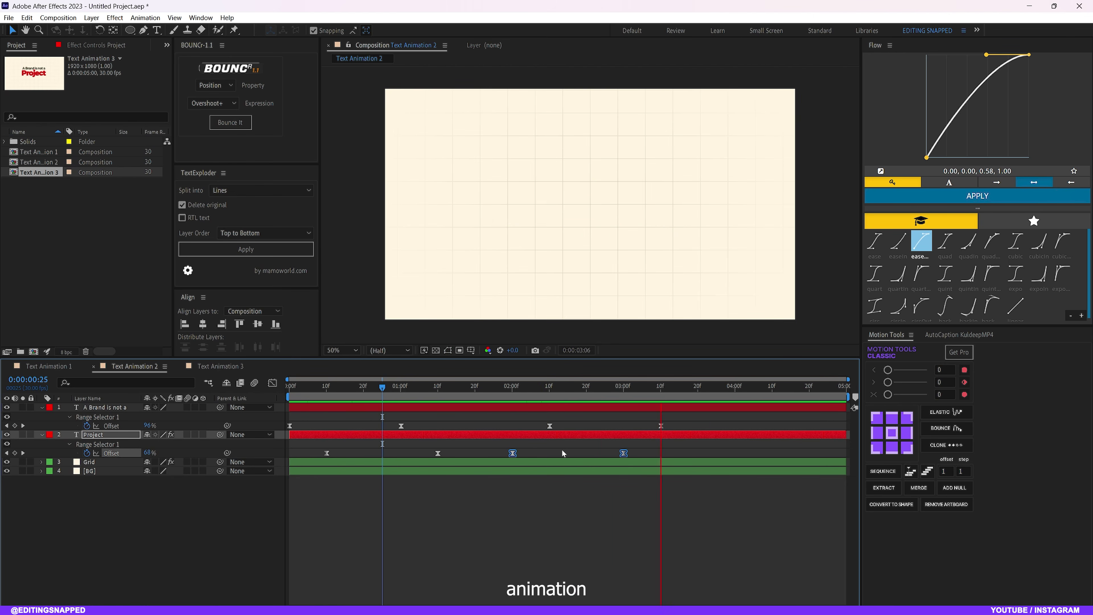
{"action": "key", "text": "space"}
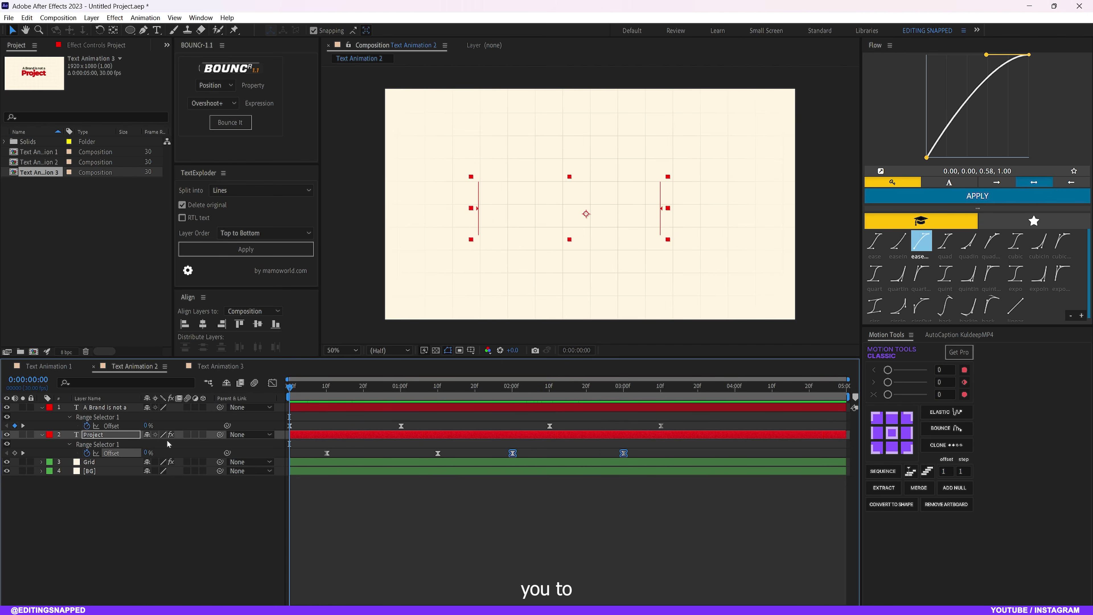
Collapse both text layers' keyframes, enable motion blur for the two layers and the composition, and preview the result.
{"action": "key", "text": "u"}
{"action": "left_click", "coordinate": [126, 407]}
{"action": "key", "text": "u"}
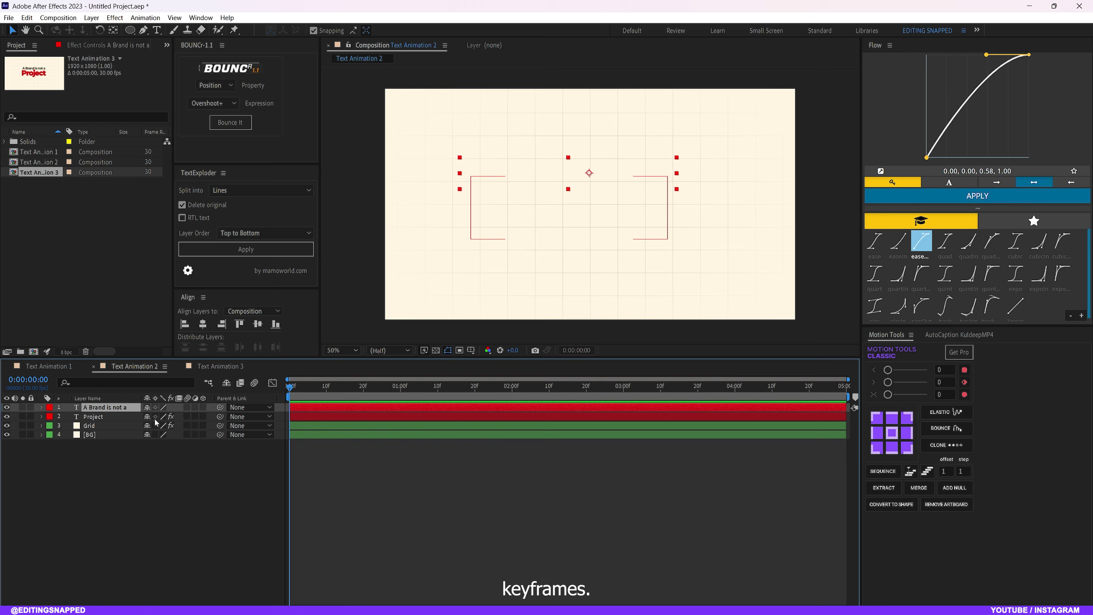
{"action": "left_click", "coordinate": [188, 407]}
{"action": "left_click", "coordinate": [188, 416]}
{"action": "left_click", "coordinate": [190, 464]}
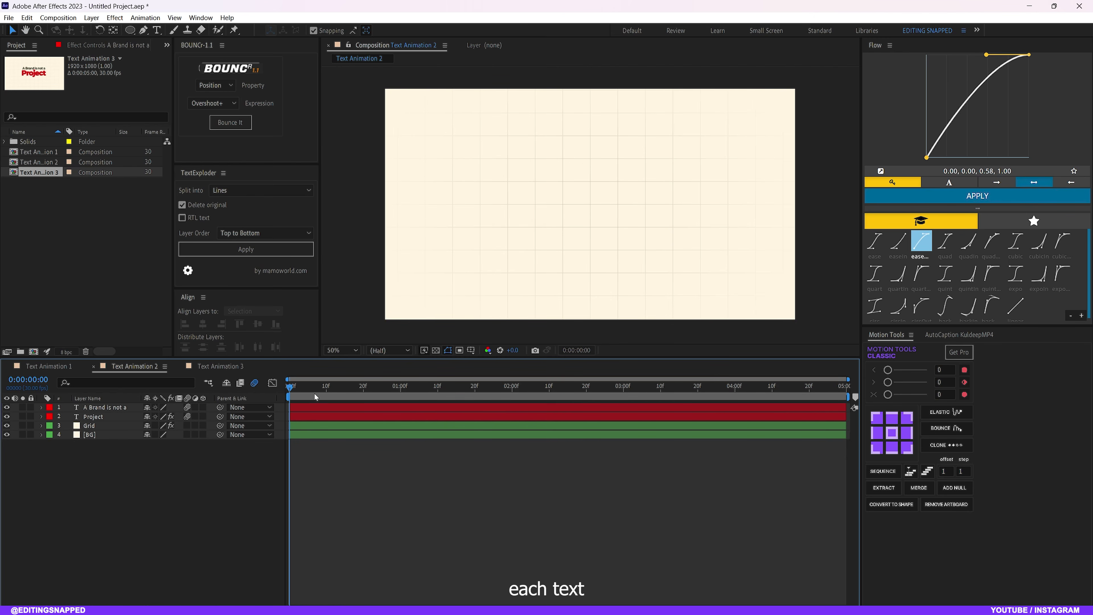
{"action": "key", "text": "space"}
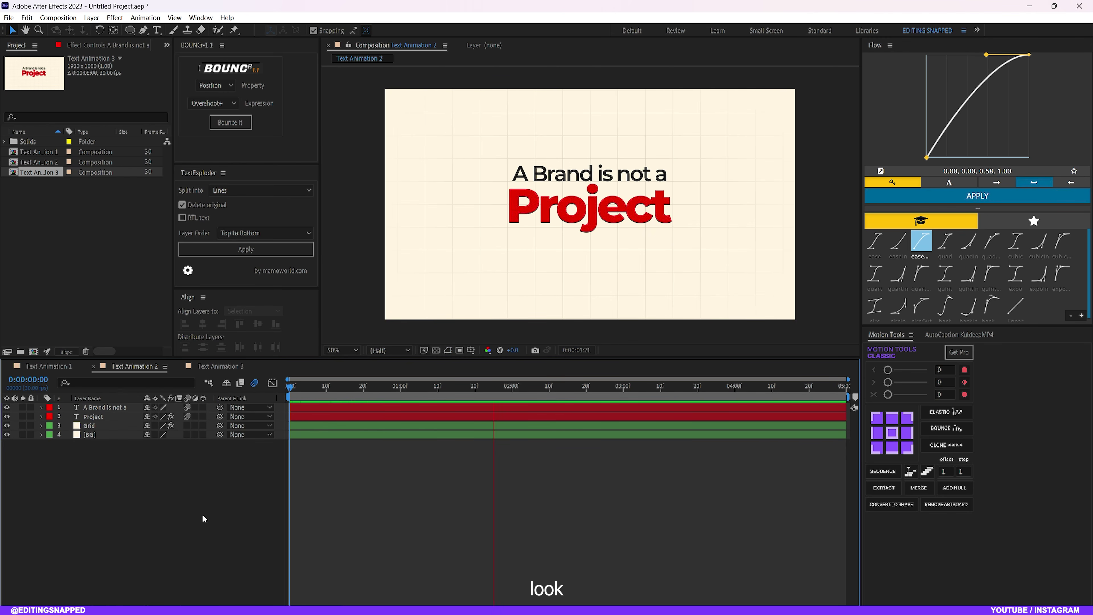
{"action": "key", "text": "space"}
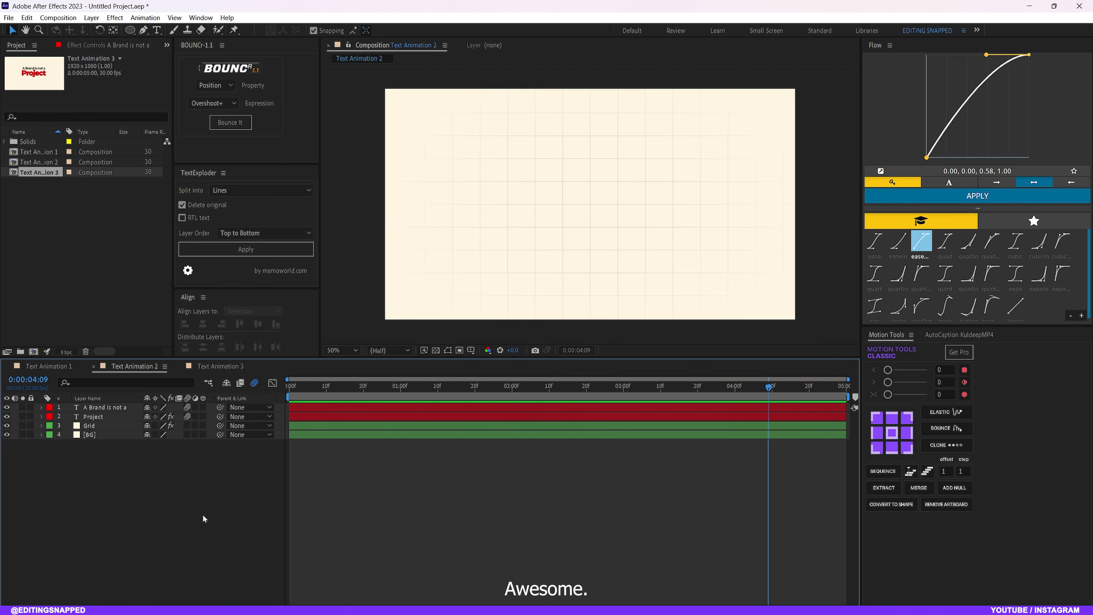
Open the Text Animation 3 composition, return to its first frame and hide the Project layer.
{"action": "left_click", "coordinate": [218, 366]}
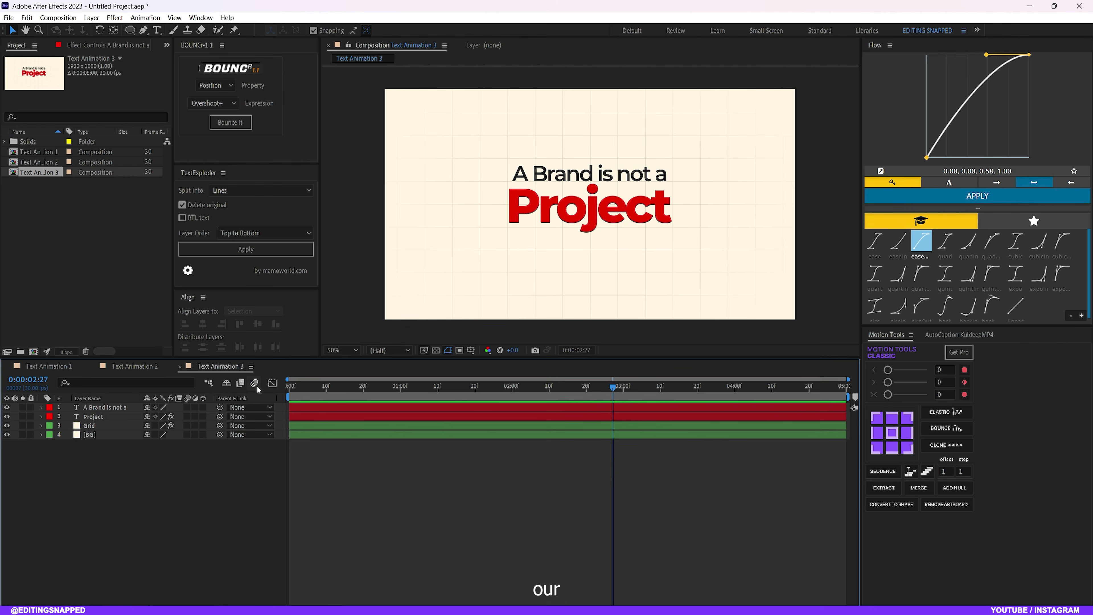
{"action": "left_click", "coordinate": [324, 387]}
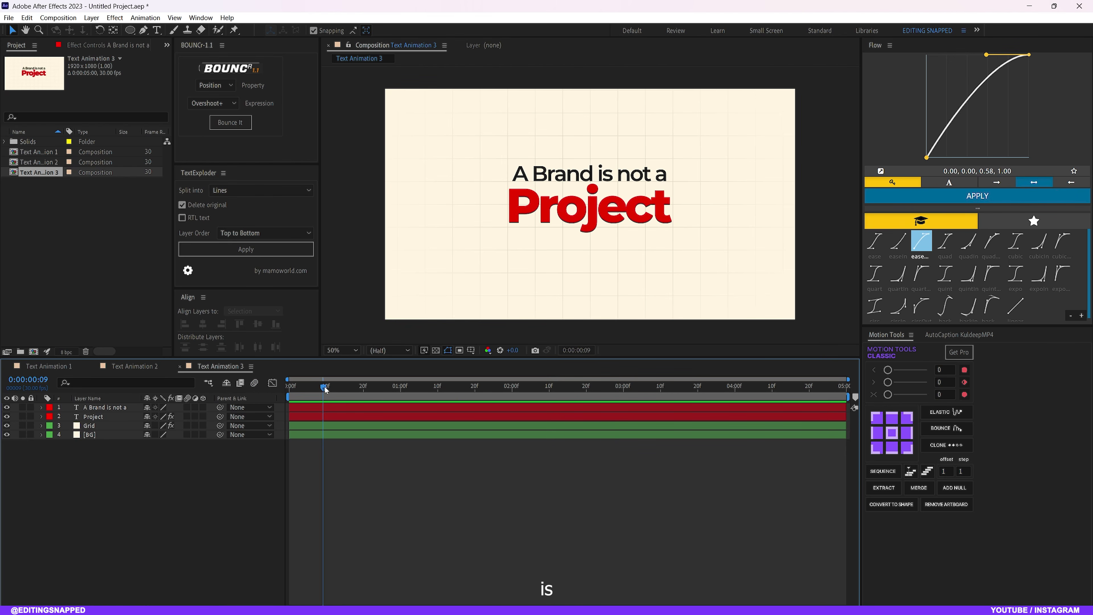
{"action": "left_click_drag", "start_coordinate": [325, 389], "coordinate": [260, 392]}
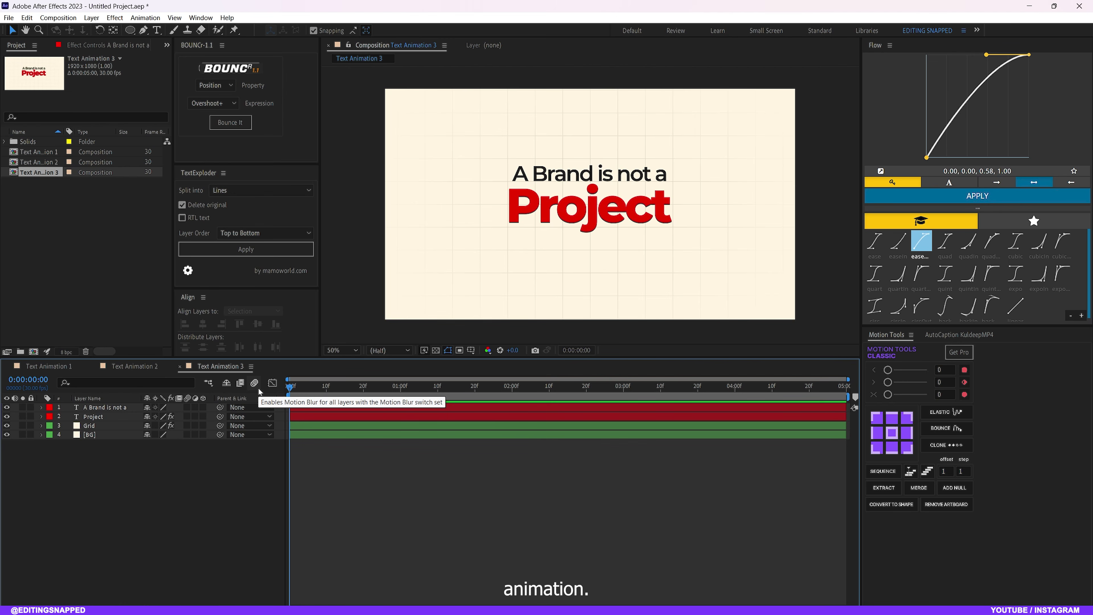
{"action": "left_click", "coordinate": [79, 417]}
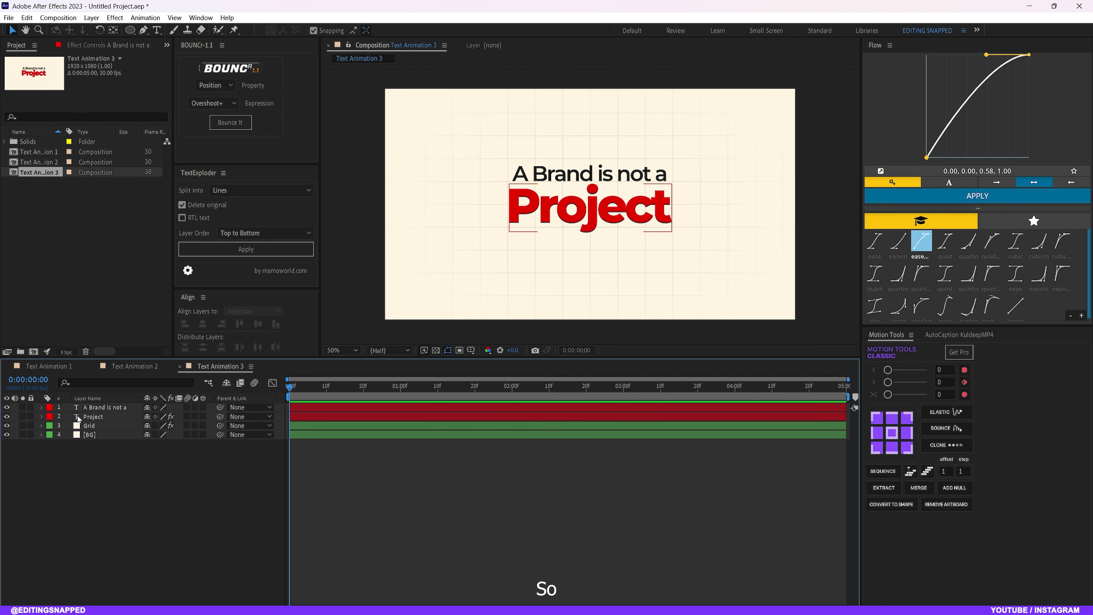
{"action": "left_click", "coordinate": [7, 417]}
{"action": "left_click", "coordinate": [107, 418]}
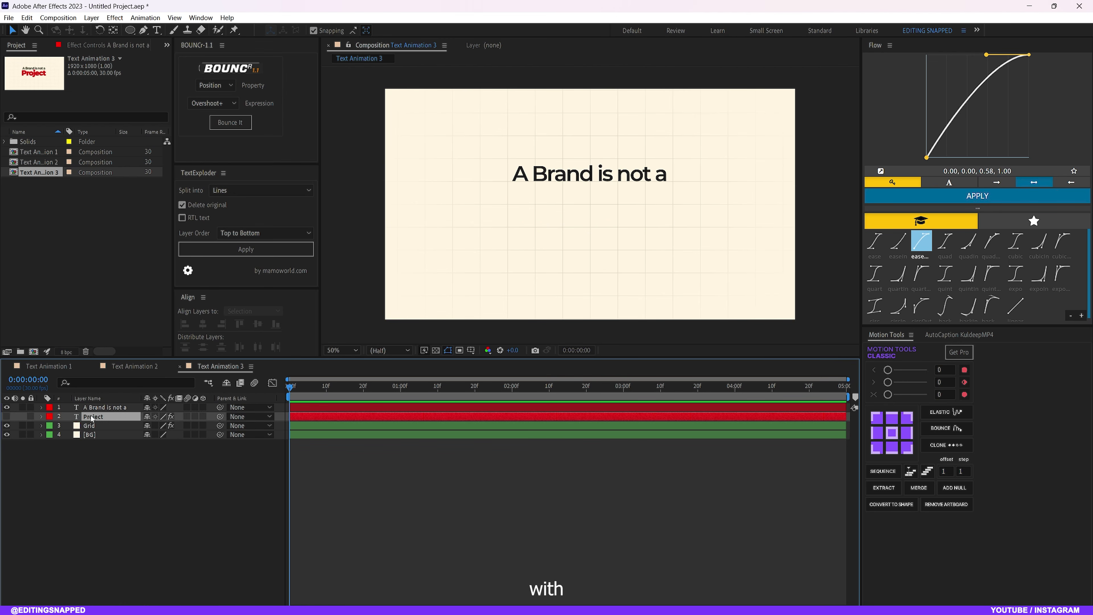
Add a text animator with Position and Opacity properties to the "A Brand is not a" layer.
{"action": "left_click", "coordinate": [107, 408]}
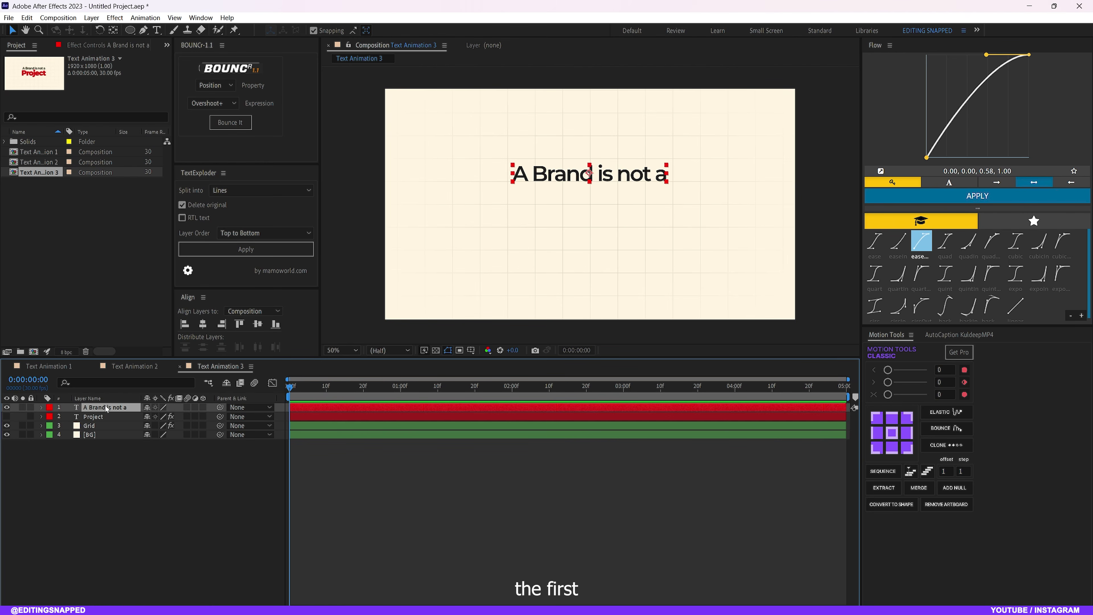
{"action": "left_click", "coordinate": [41, 408]}
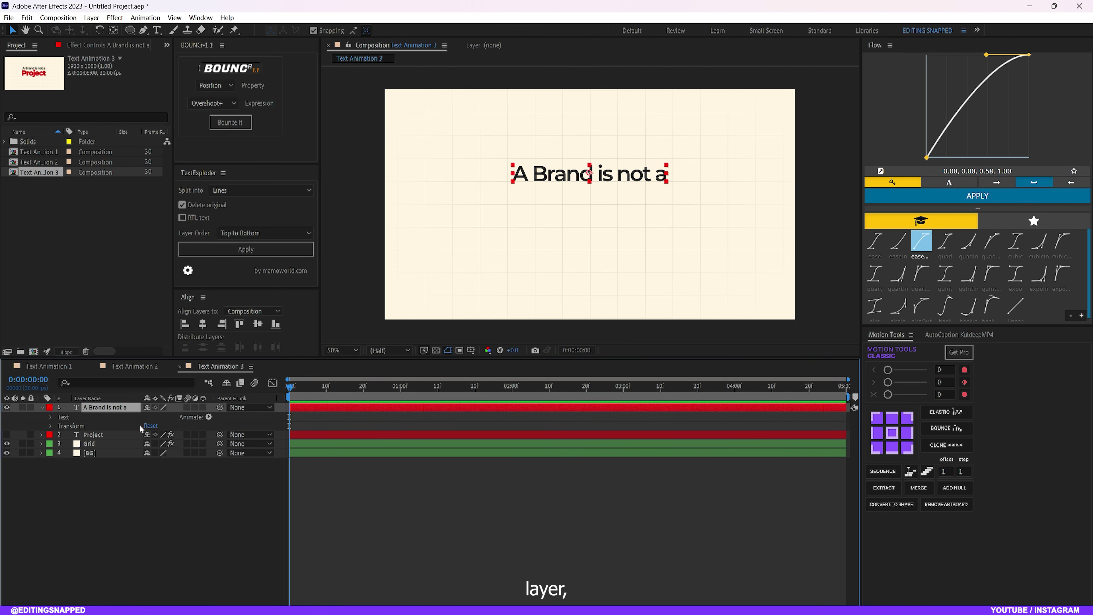
{"action": "left_click", "coordinate": [208, 417]}
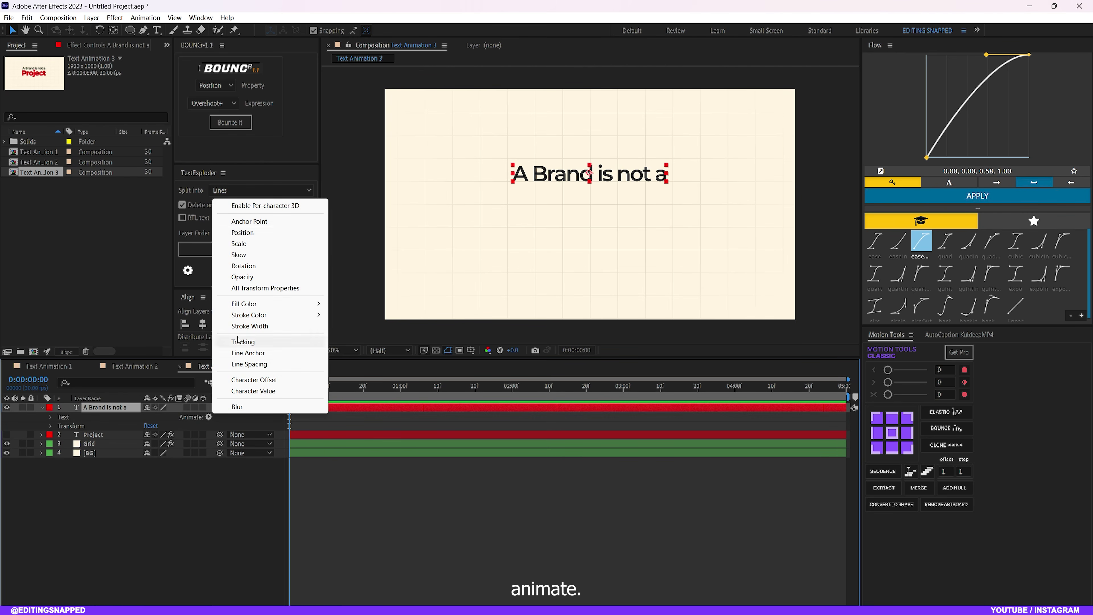
{"action": "left_click", "coordinate": [238, 234]}
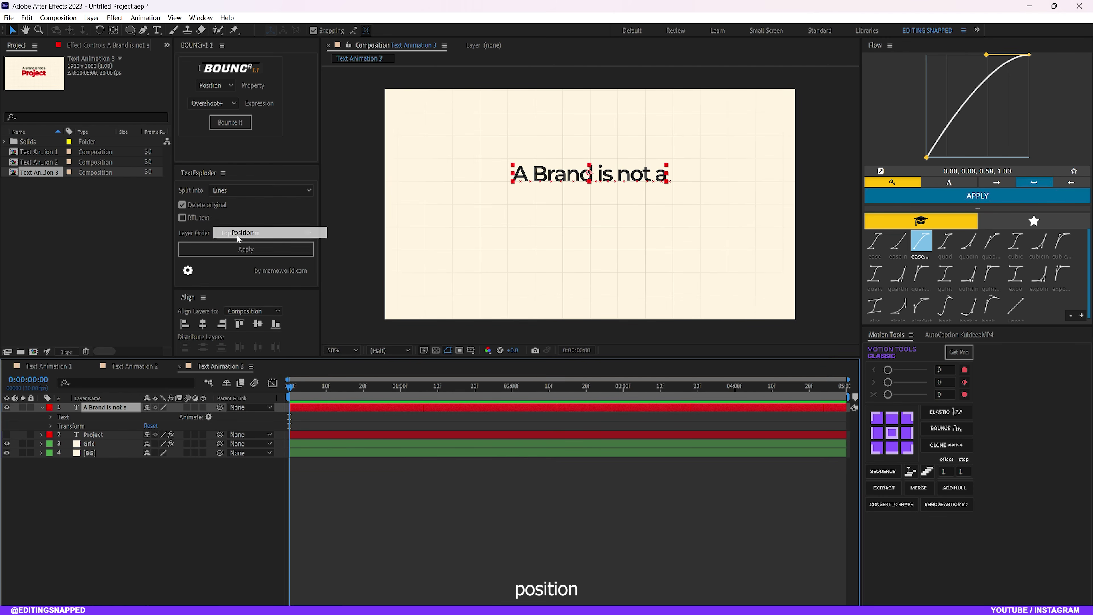
{"action": "left_click", "coordinate": [208, 453]}
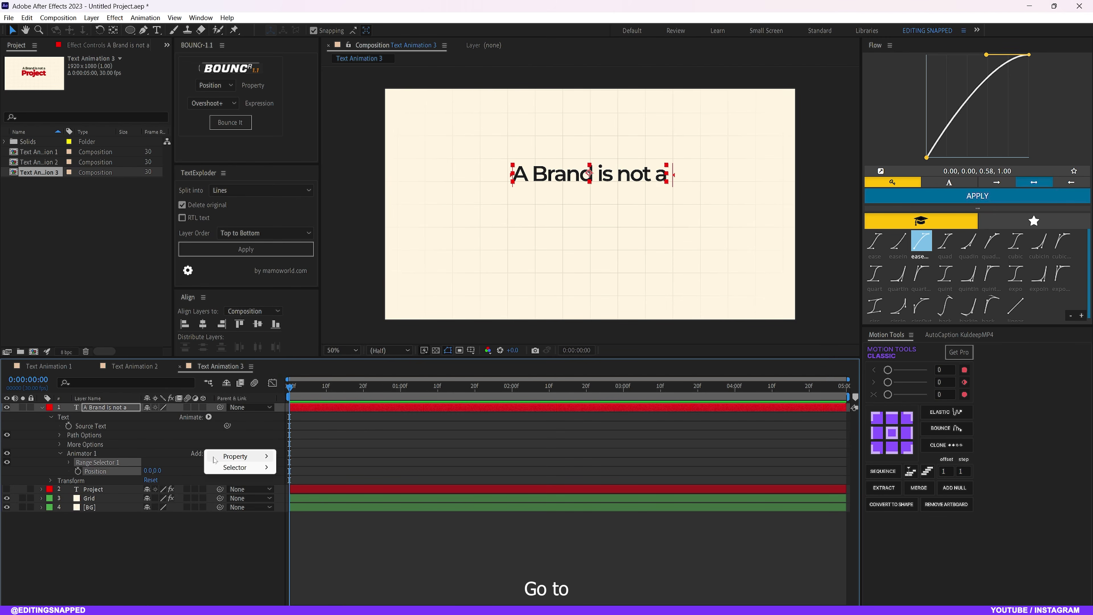
{"action": "mouse_move", "coordinate": [235, 456]}
{"action": "left_click", "coordinate": [303, 327]}
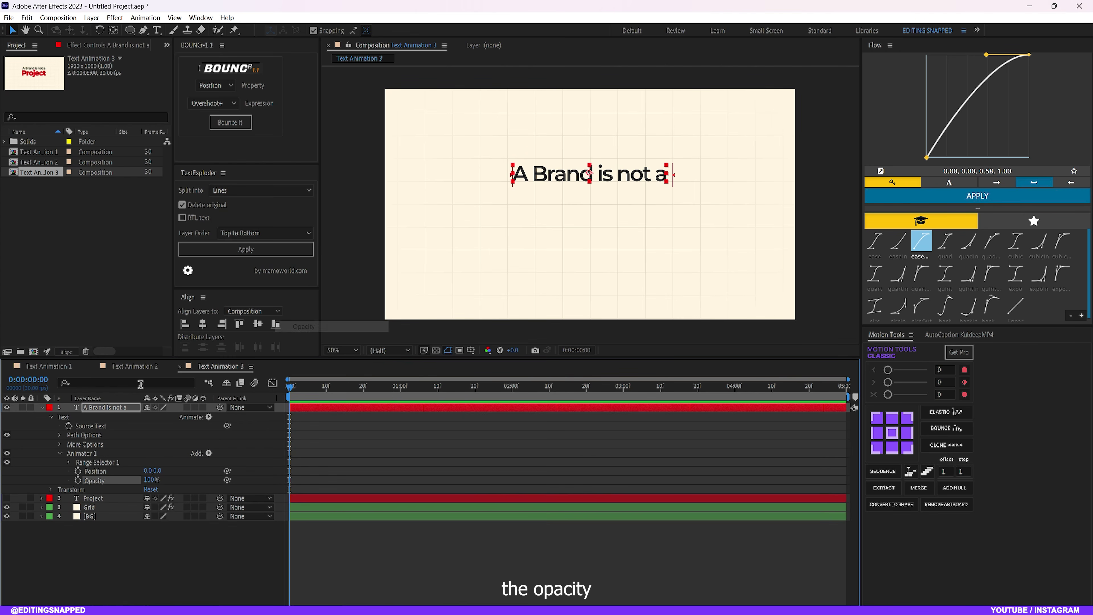
Add the Character Offset and Blur properties to Animator 1 of the "A Brand is not a" layer.
{"action": "left_click", "coordinate": [209, 454]}
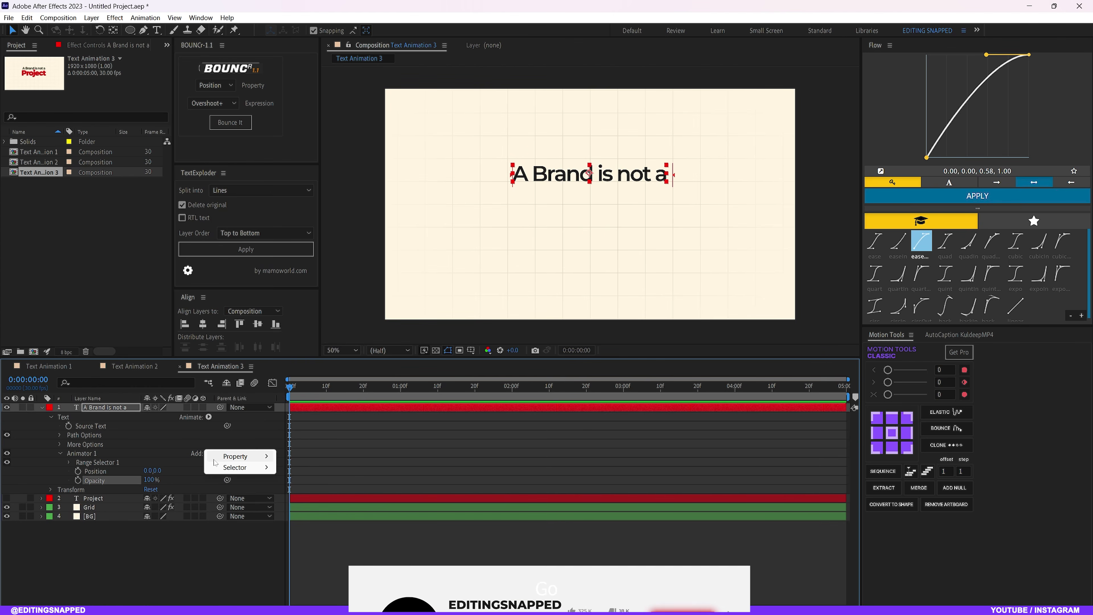
{"action": "mouse_move", "coordinate": [235, 456]}
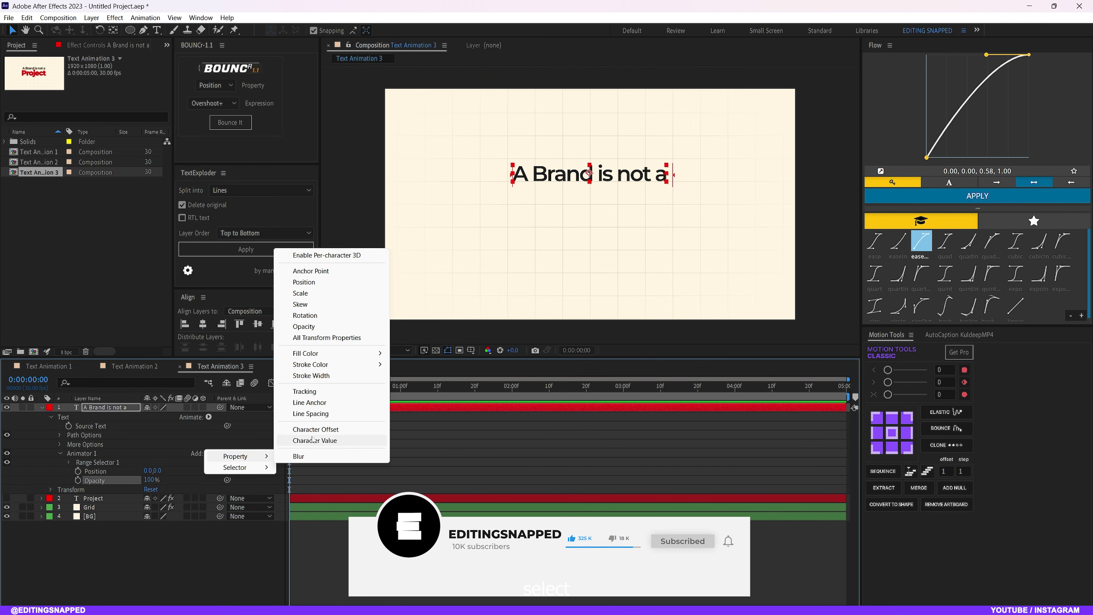
{"action": "left_click", "coordinate": [317, 430]}
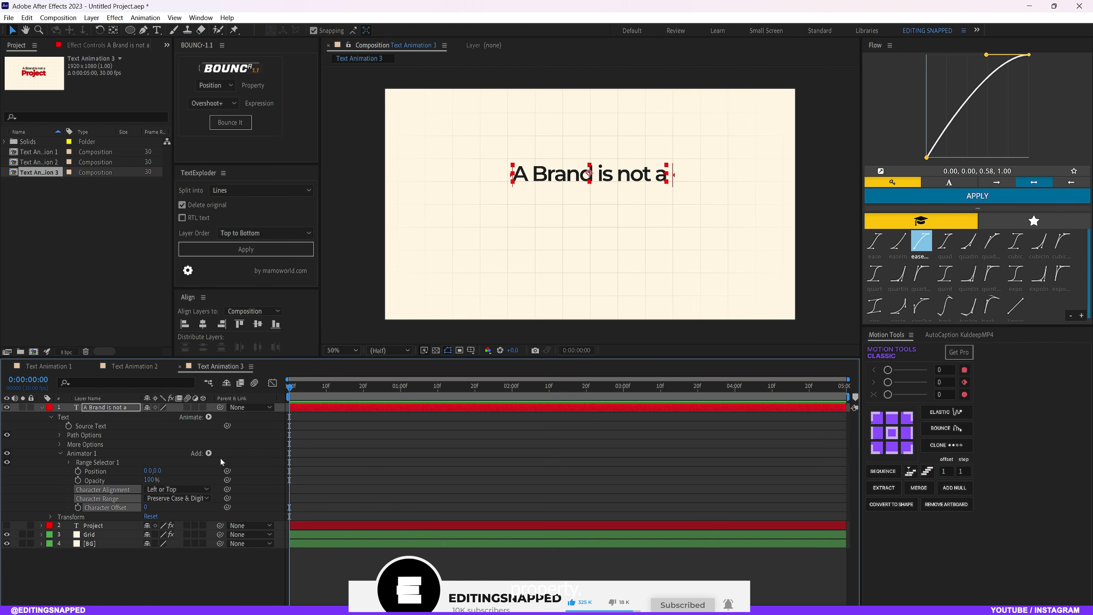
{"action": "left_click", "coordinate": [208, 453]}
{"action": "mouse_move", "coordinate": [234, 456]}
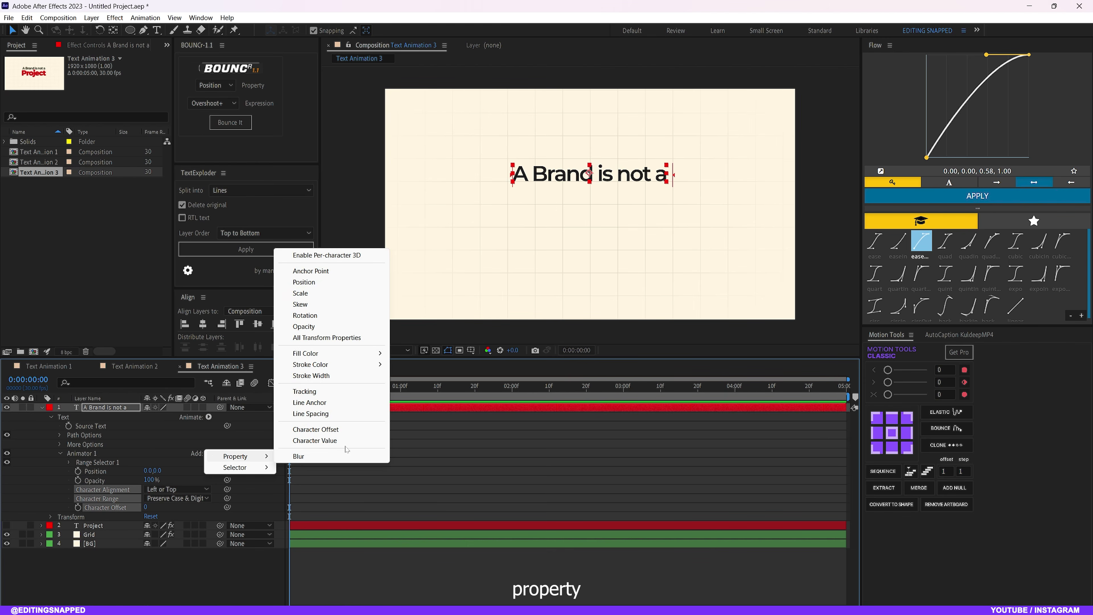
{"action": "left_click", "coordinate": [285, 457]}
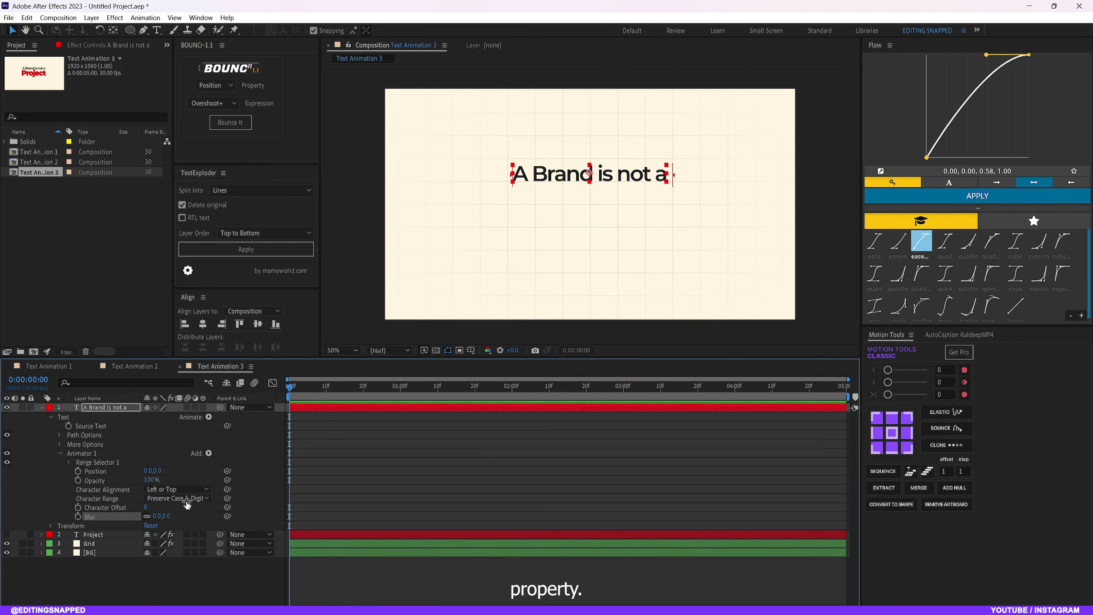
Set Animator 1's Position to 0.0, 95.0 and its Opacity to 0%.
{"action": "left_click_drag", "start_coordinate": [159, 474], "coordinate": [214, 465]}
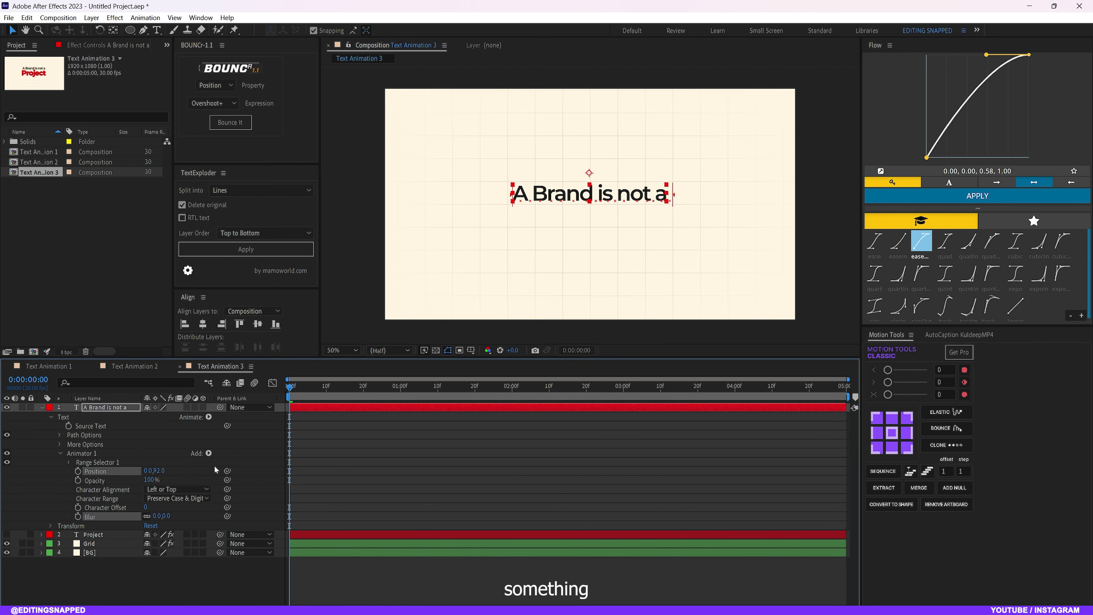
{"action": "left_click", "coordinate": [162, 467]}
{"action": "type", "text": "95"}
{"action": "key", "text": "Return"}
{"action": "left_click", "coordinate": [149, 479]}
{"action": "type", "text": "0"}
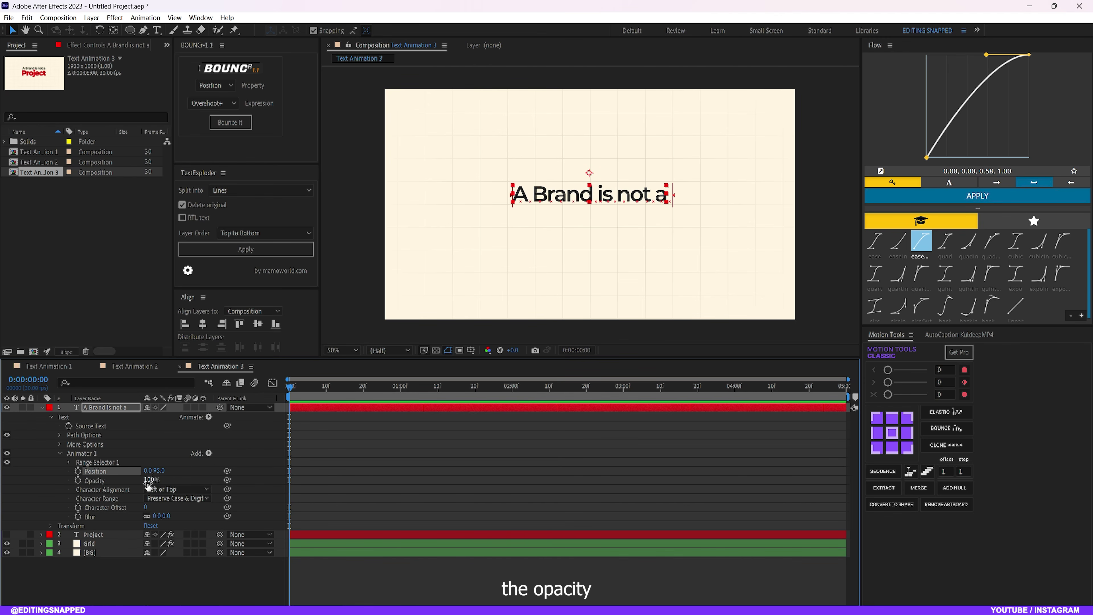
{"action": "key", "text": "Return"}
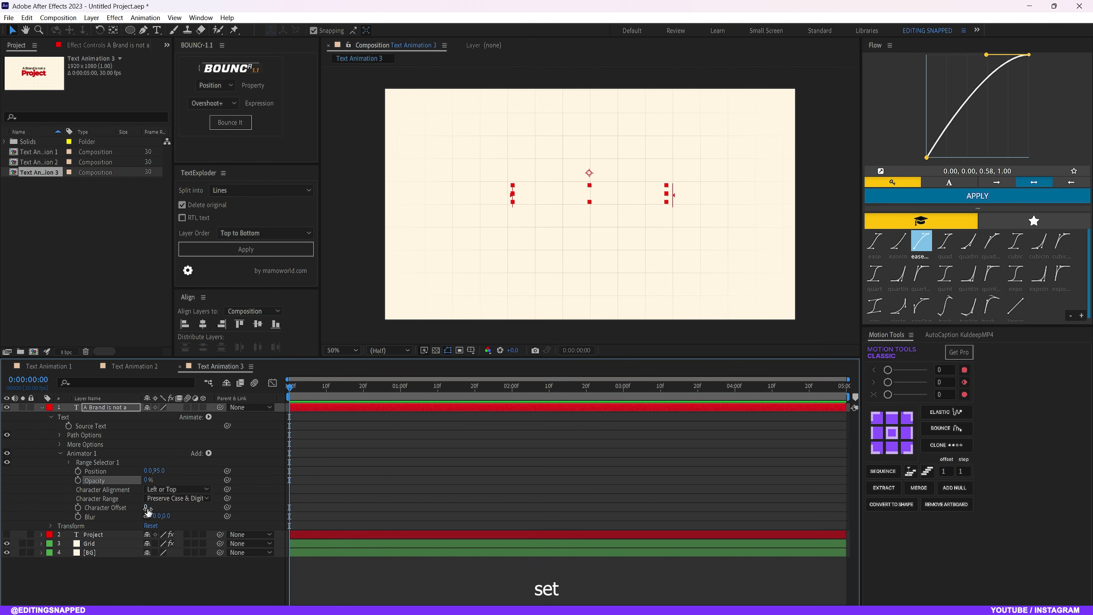
Set Animator 1's Character Offset to 10 and its Blur to 35.0, 35.0.
{"action": "left_click", "coordinate": [147, 508]}
{"action": "type", "text": "10"}
{"action": "left_click", "coordinate": [158, 516]}
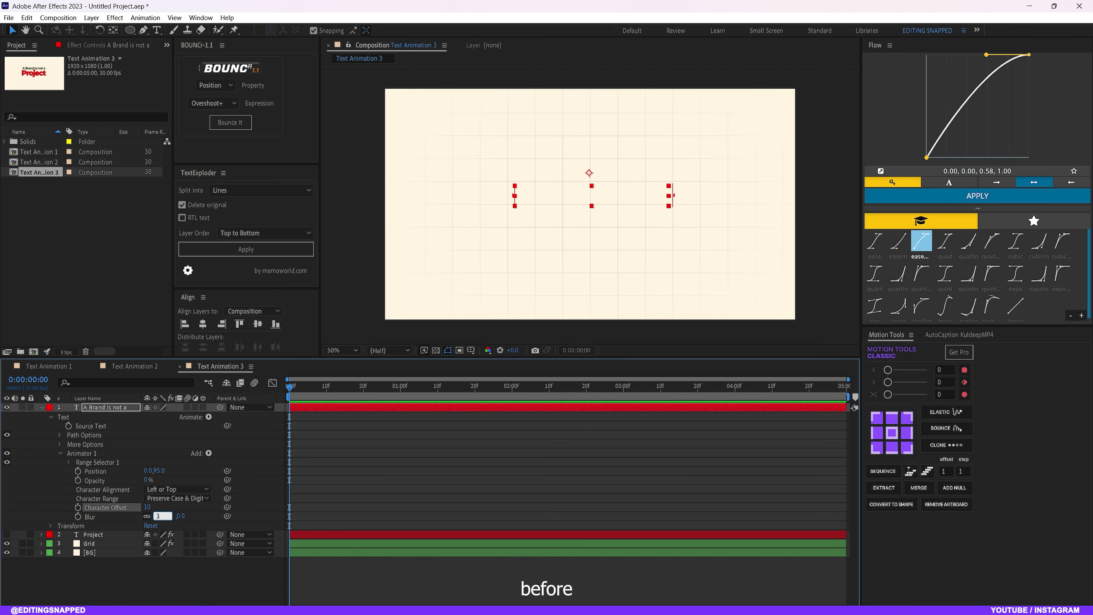
{"action": "key", "text": "Return"}
In Range Selector 1's advanced settings, set Ease High to 16% and Ease Low to 73%.
{"action": "left_click", "coordinate": [69, 462]}
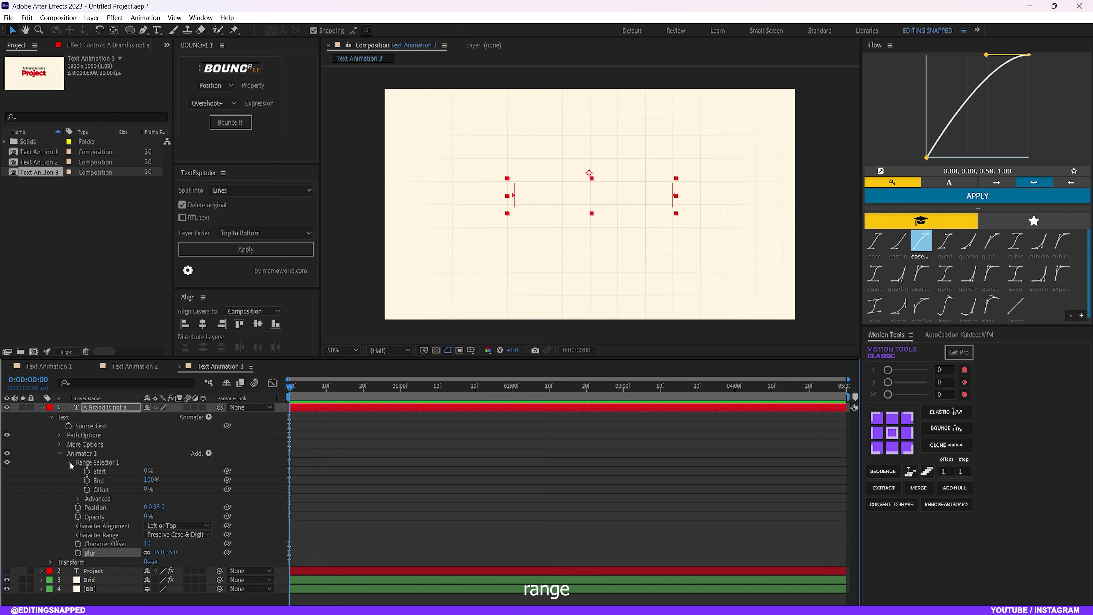
{"action": "left_click", "coordinate": [78, 499]}
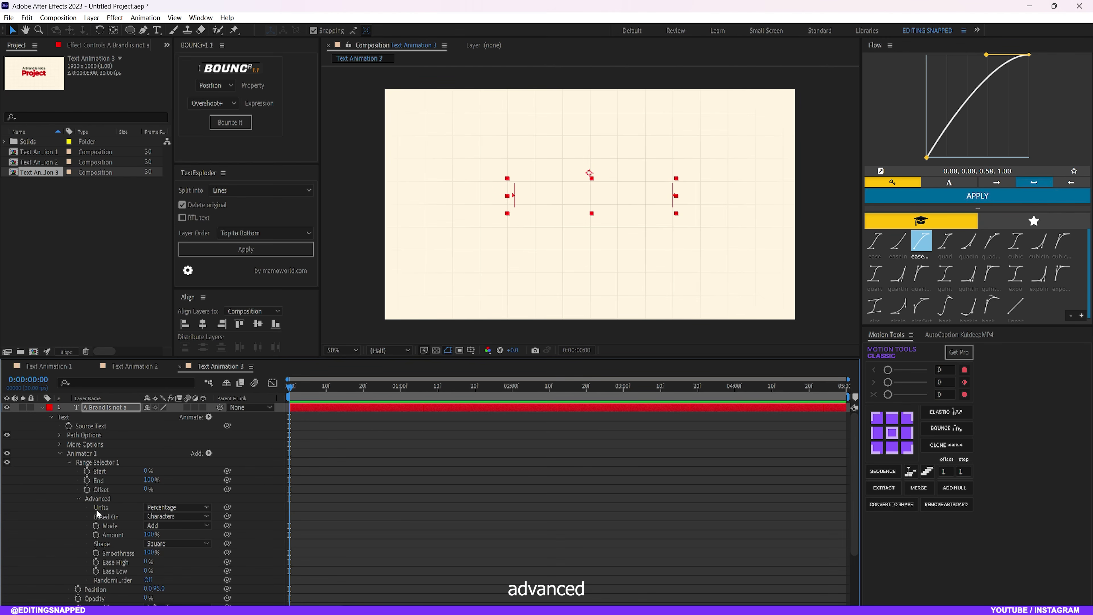
{"action": "scroll", "coordinate": [109, 526], "scroll_direction": "down", "scroll_amount": 2}
{"action": "left_click", "coordinate": [148, 492]}
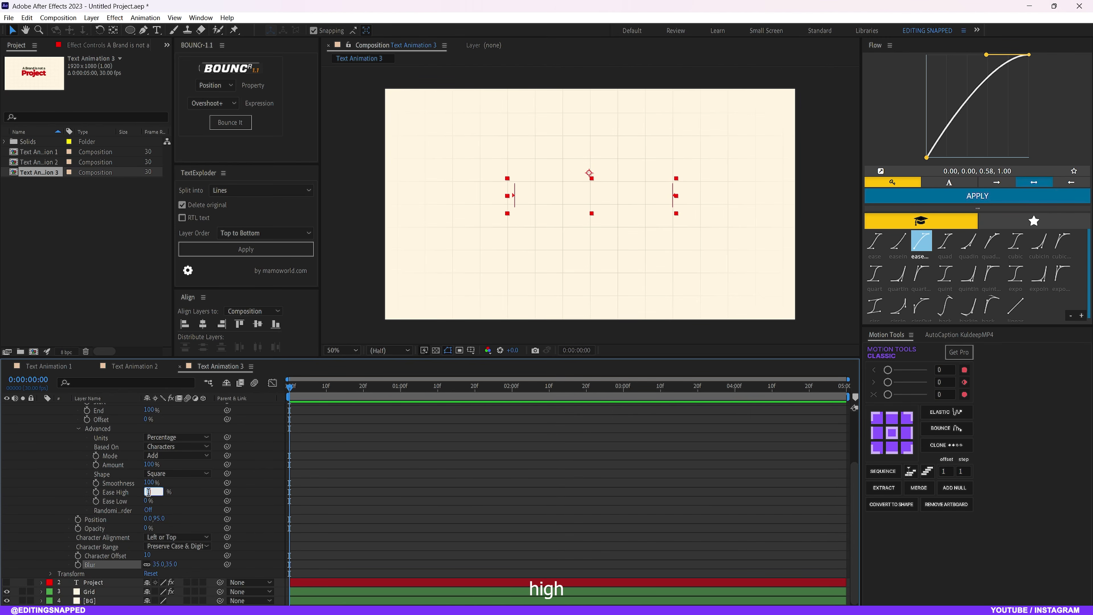
{"action": "key", "text": "Return"}
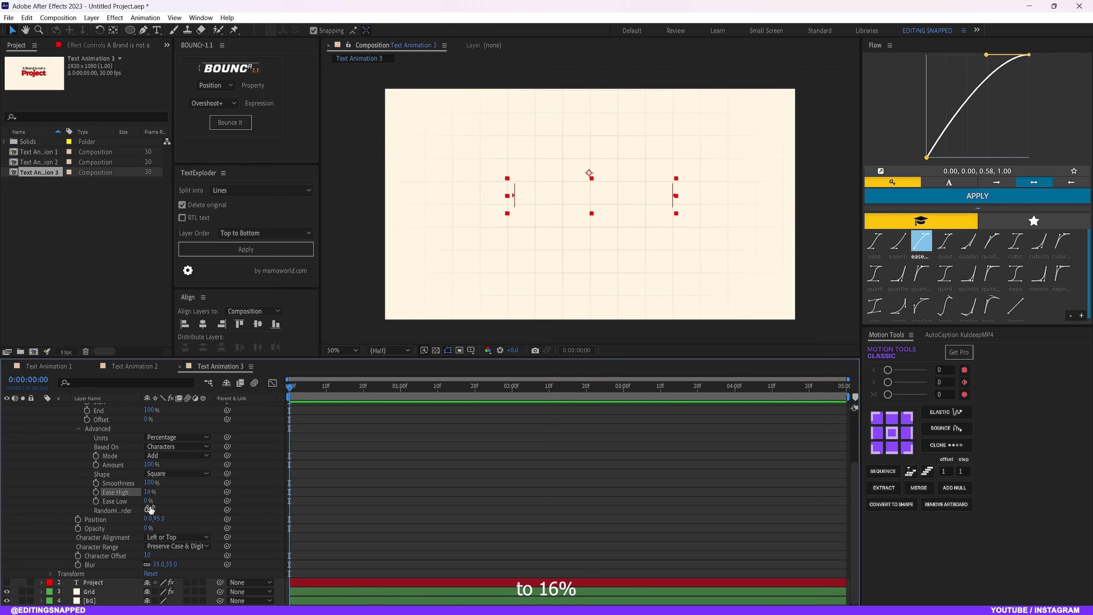
{"action": "left_click", "coordinate": [147, 501]}
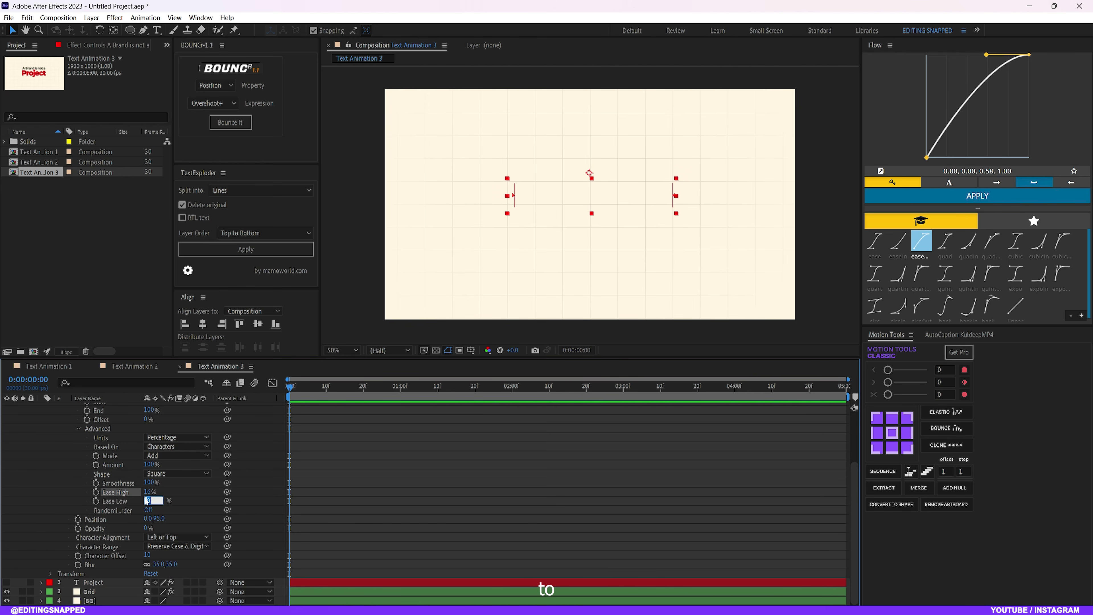
{"action": "key", "text": "Return"}
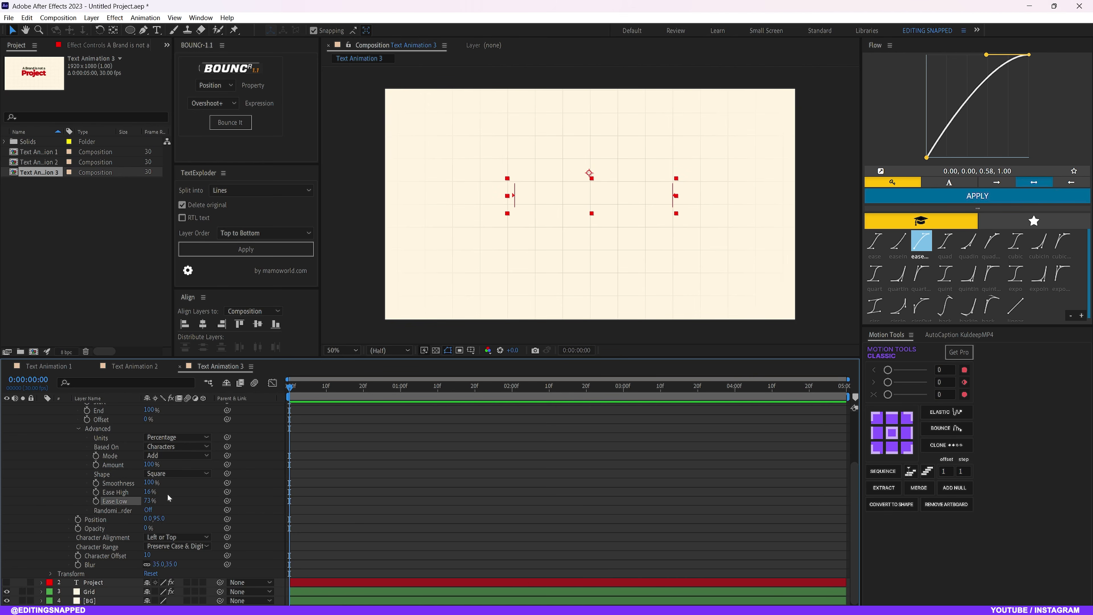
Base Range Selector 1 of the "A Brand is not a" layer on Lines.
{"action": "scroll", "coordinate": [23, 473], "scroll_direction": "up", "scroll_amount": 3}
{"action": "left_click", "coordinate": [164, 516]}
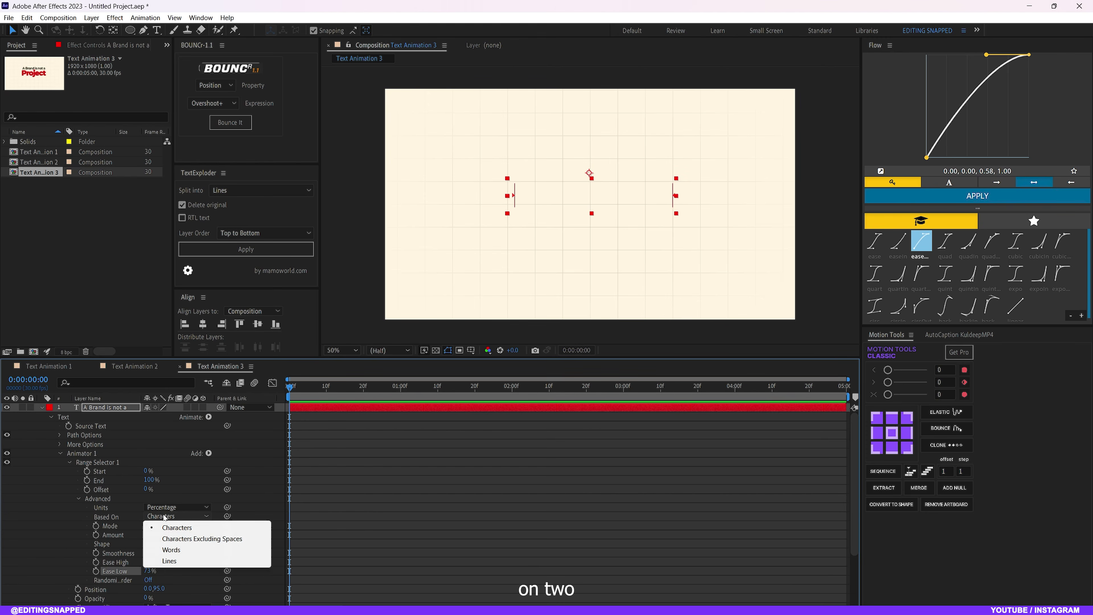
{"action": "left_click", "coordinate": [170, 563]}
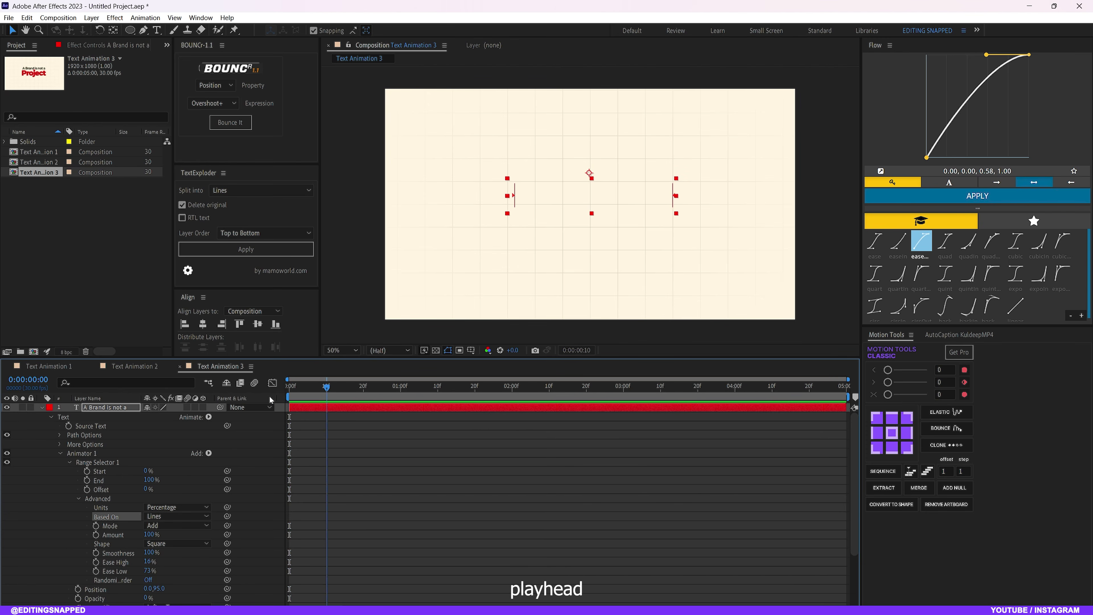
Keyframe Range Selector 1's Offset at 0% at 0 seconds and 100% at 1 second.
{"action": "left_click", "coordinate": [86, 489]}
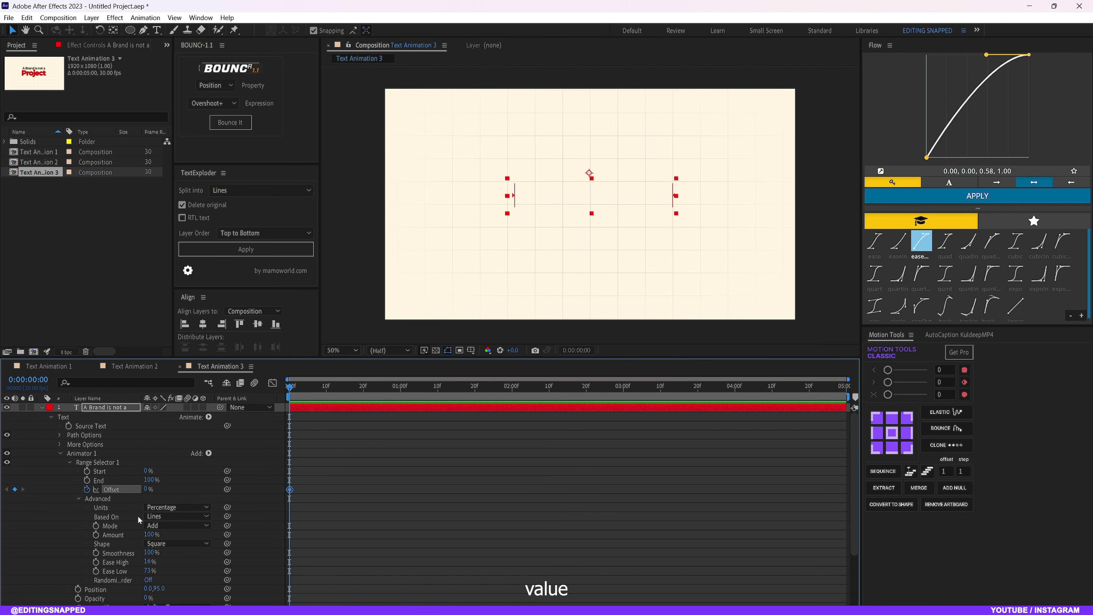
{"action": "left_click_drag", "start_coordinate": [303, 386], "coordinate": [401, 390]}
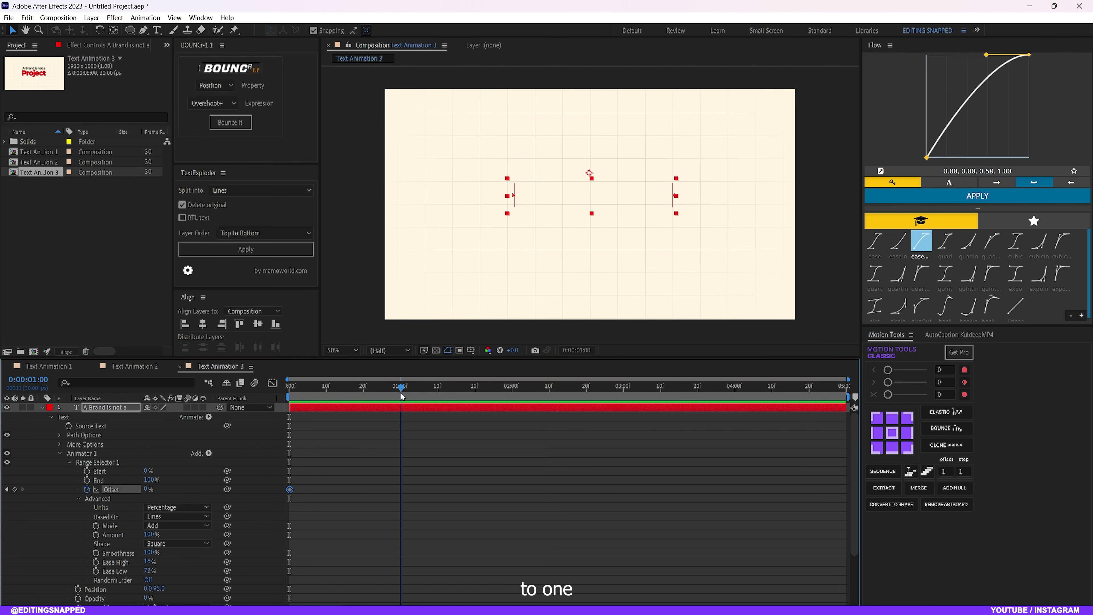
{"action": "left_click", "coordinate": [145, 489]}
{"action": "type", "text": "100"}
{"action": "key", "text": "Return"}
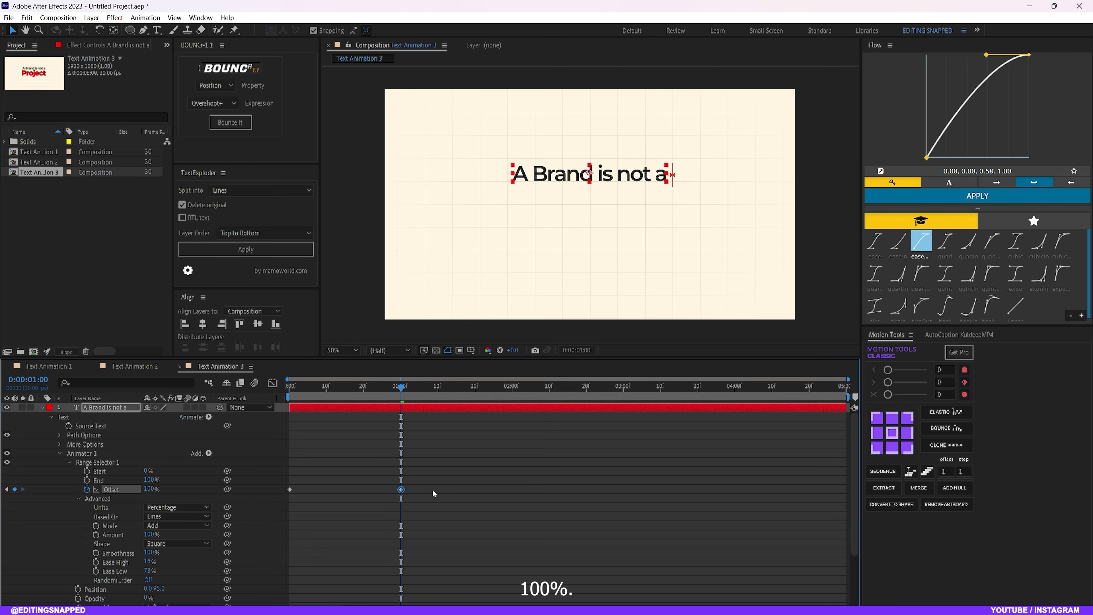
Add a 100% Offset hold keyframe at 2 seconds and paste a copy of the first 0% keyframe at 3 seconds.
{"action": "left_click", "coordinate": [420, 392]}
{"action": "left_click_drag", "start_coordinate": [422, 394], "coordinate": [513, 403]}
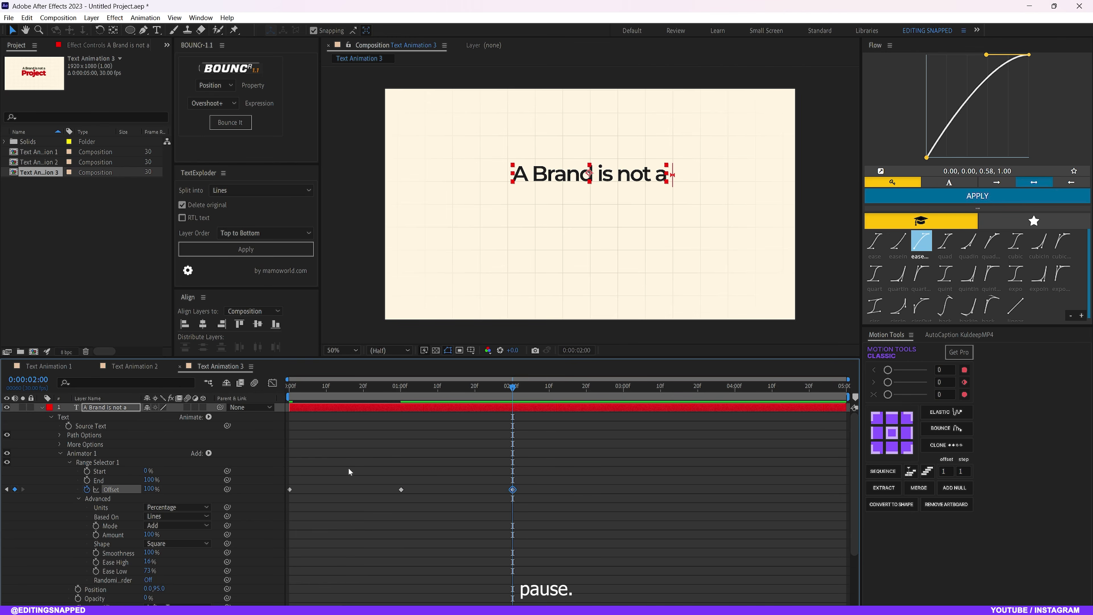
{"action": "left_click_drag", "start_coordinate": [348, 467], "coordinate": [254, 516]}
{"action": "left_click", "coordinate": [535, 393]}
{"action": "left_click_drag", "start_coordinate": [602, 397], "coordinate": [626, 396]}
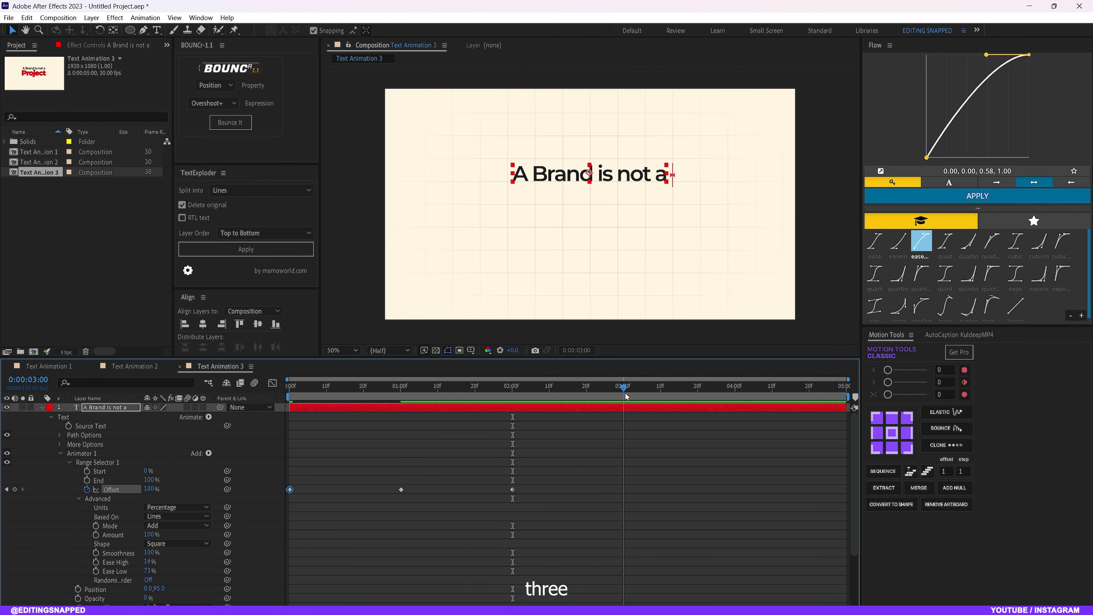
{"action": "key", "text": "ctrl+v"}
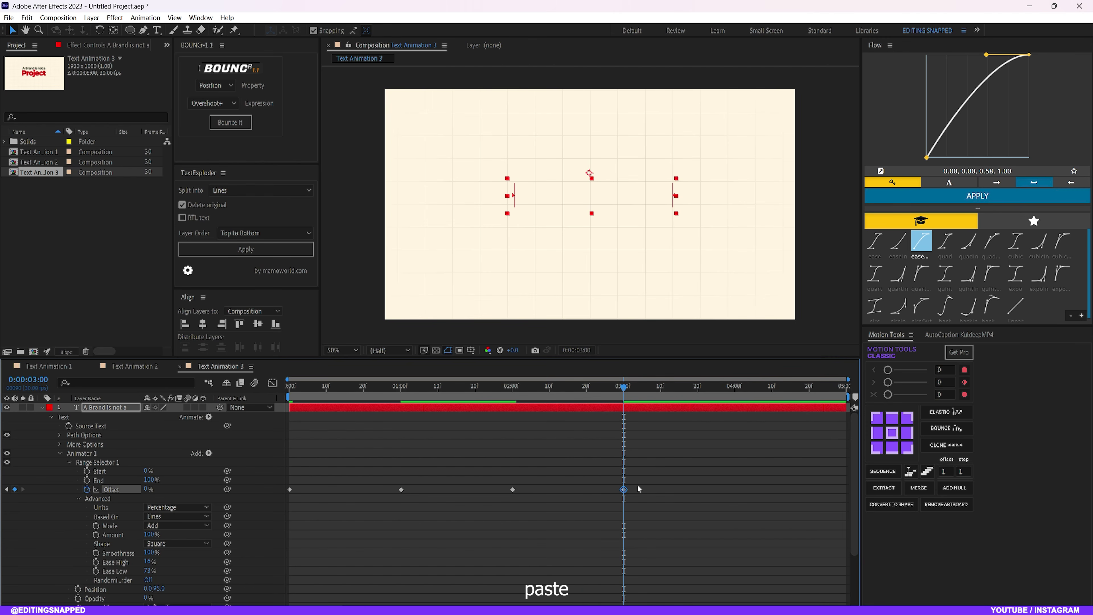
Apply the 0.00, 0.00, 0.58, 1.00 Flow curve to all four Offset keyframes and preview the animation.
{"action": "left_click_drag", "start_coordinate": [687, 471], "coordinate": [238, 531]}
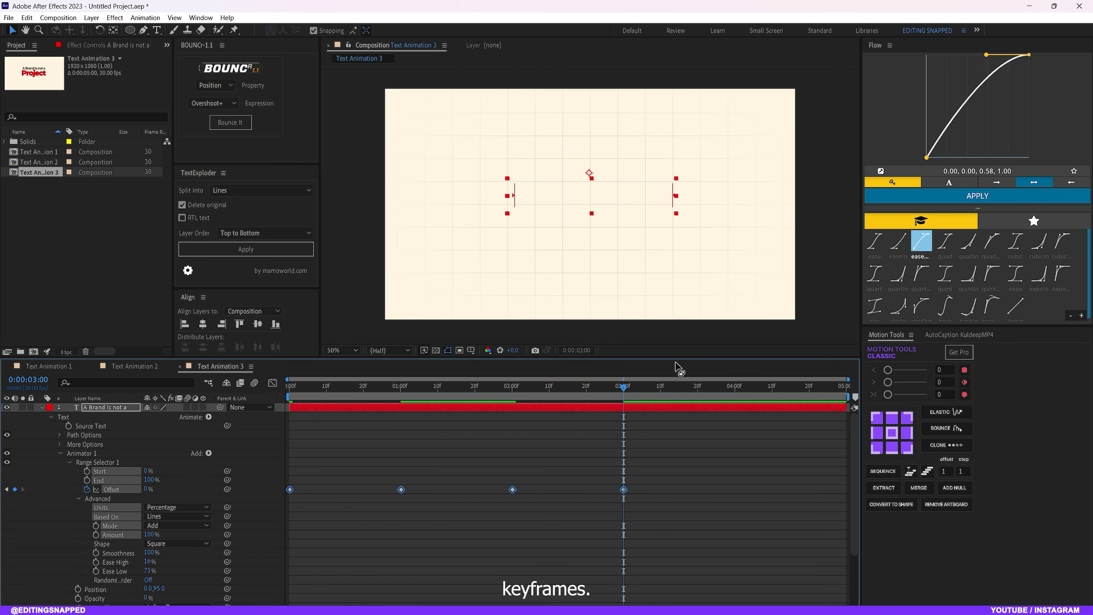
{"action": "left_click", "coordinate": [978, 196]}
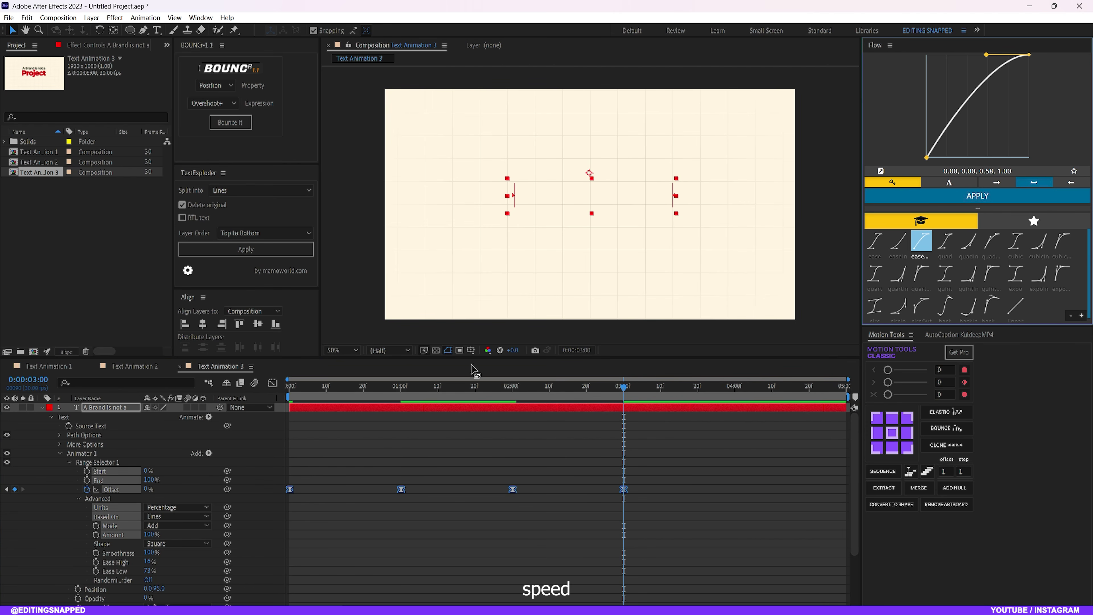
{"action": "key", "text": "Home"}
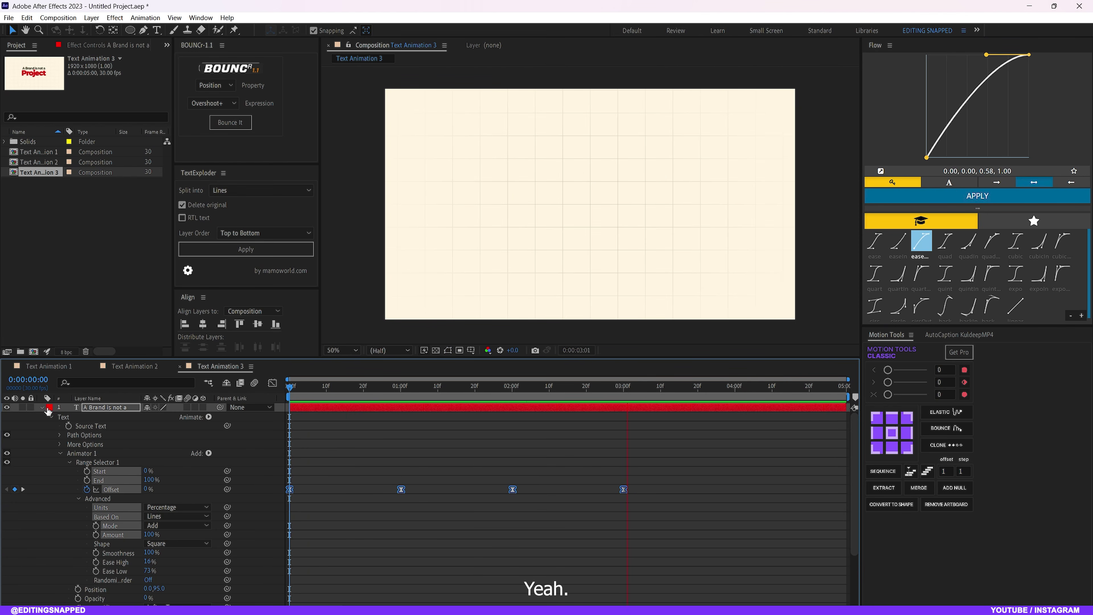
{"action": "key", "text": "space"}
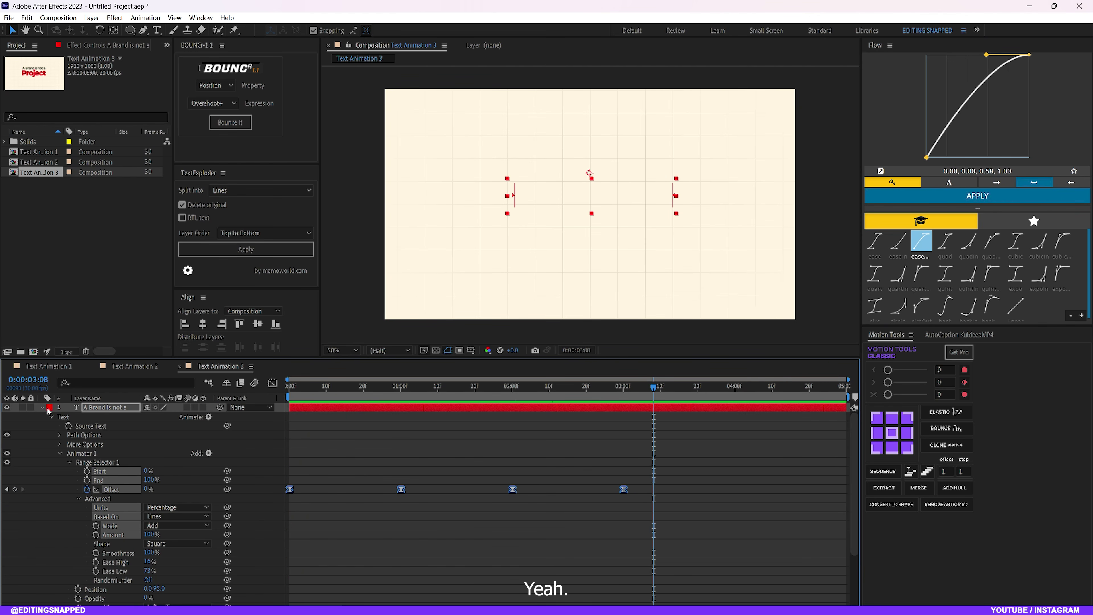
Copy Animator 1 from the "A Brand is not a" layer and turn on the Project layer's visibility.
{"action": "left_click", "coordinate": [84, 456]}
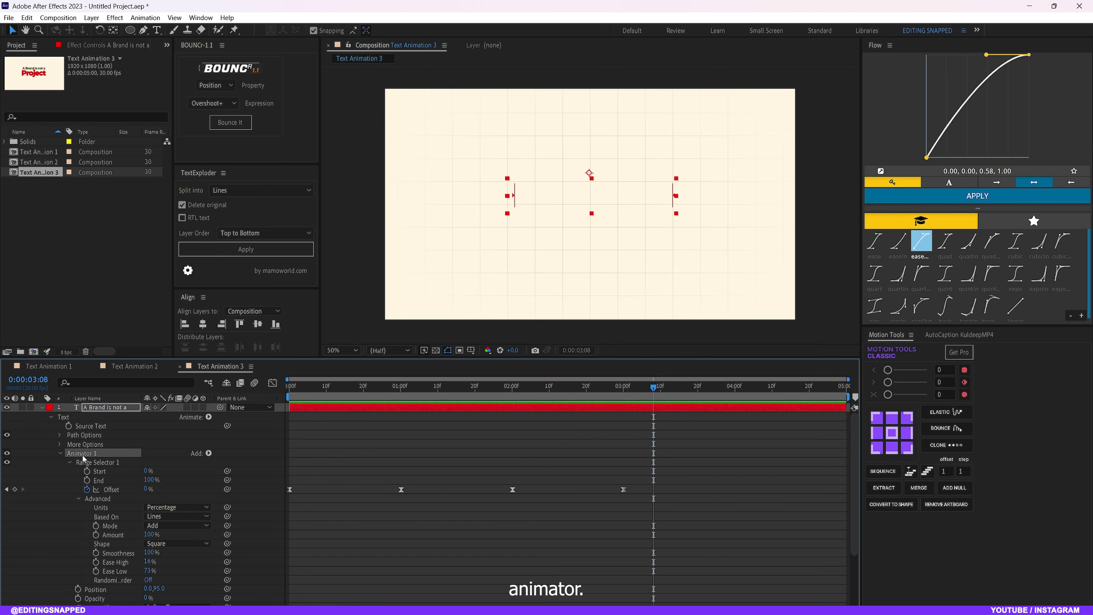
{"action": "key", "text": "u"}
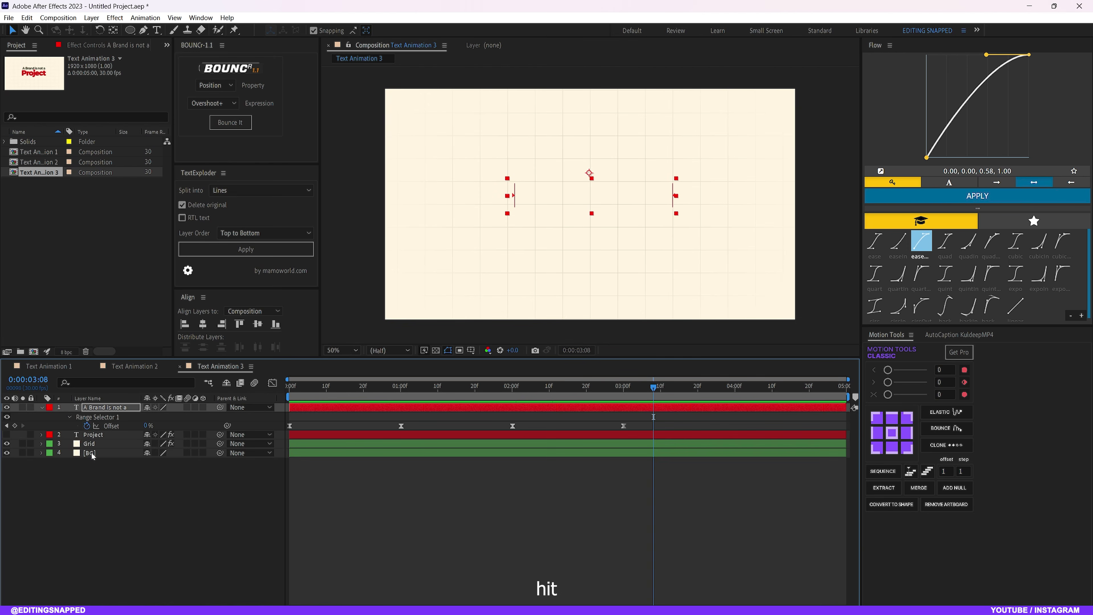
{"action": "left_click", "coordinate": [100, 435]}
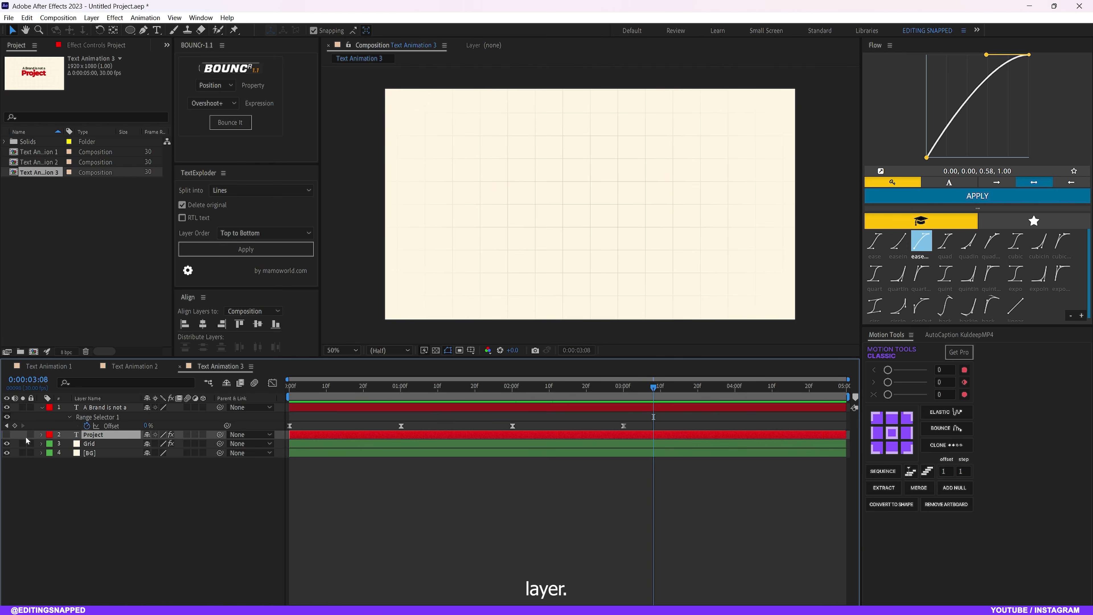
{"action": "left_click", "coordinate": [6, 435]}
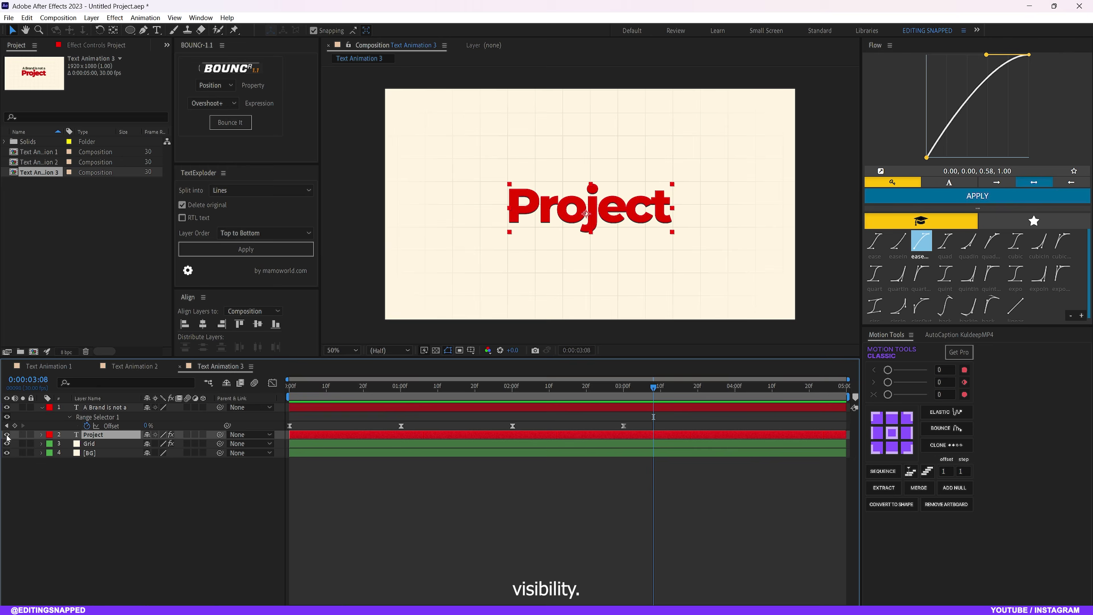
Paste the copied animator onto the Project layer at 0:00:00:10 and preview it.
{"action": "left_click", "coordinate": [323, 387]}
{"action": "left_click_drag", "start_coordinate": [326, 398], "coordinate": [328, 398]}
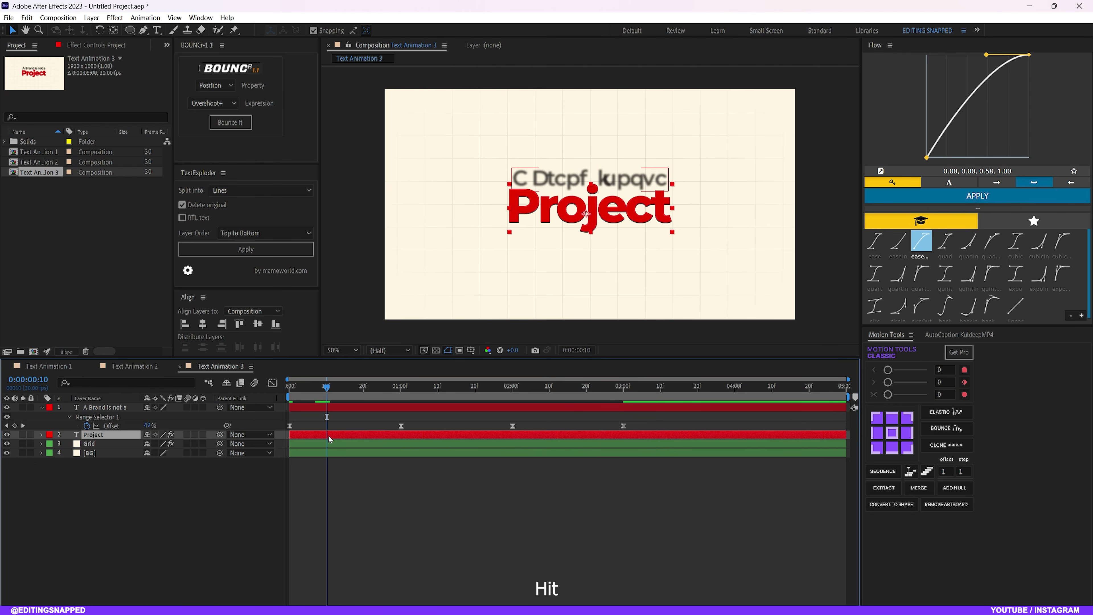
{"action": "key", "text": "ctrl+v"}
{"action": "key", "text": "space"}
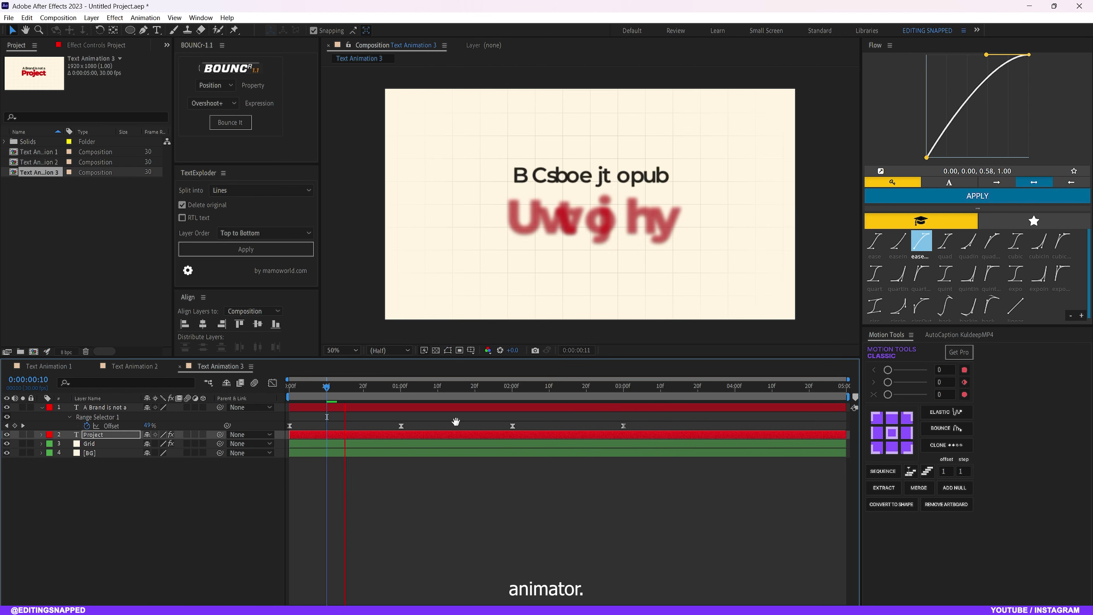
Move the last two Offset keyframes of "A Brand is not a" to about 2:11 and 3:11, and Project's to about 1:29 and 2:29.
{"action": "key", "text": "u"}
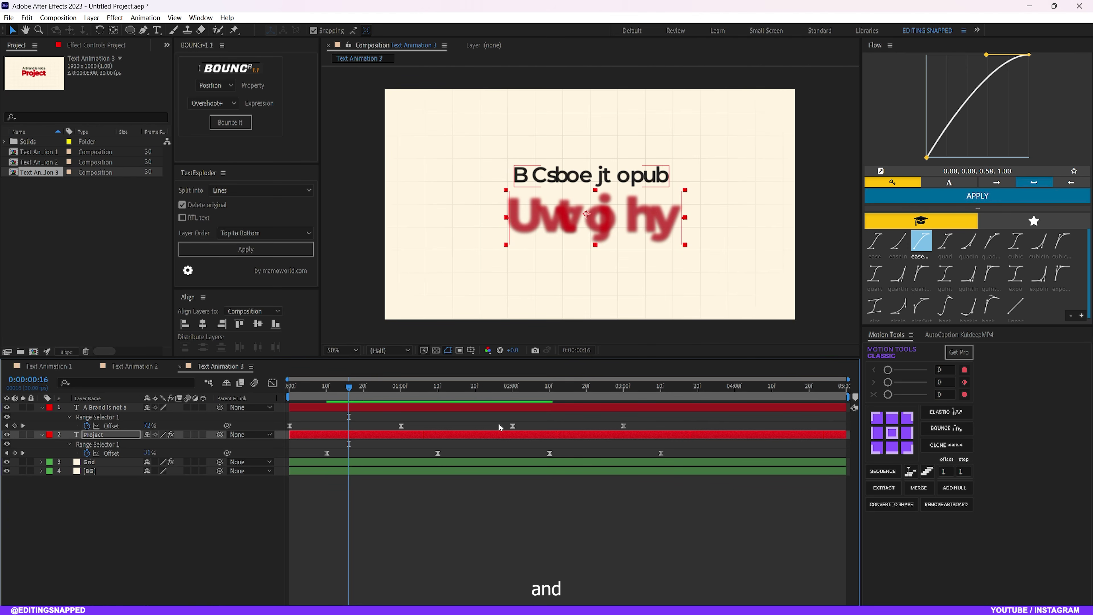
{"action": "left_click_drag", "start_coordinate": [495, 420], "coordinate": [510, 452]}
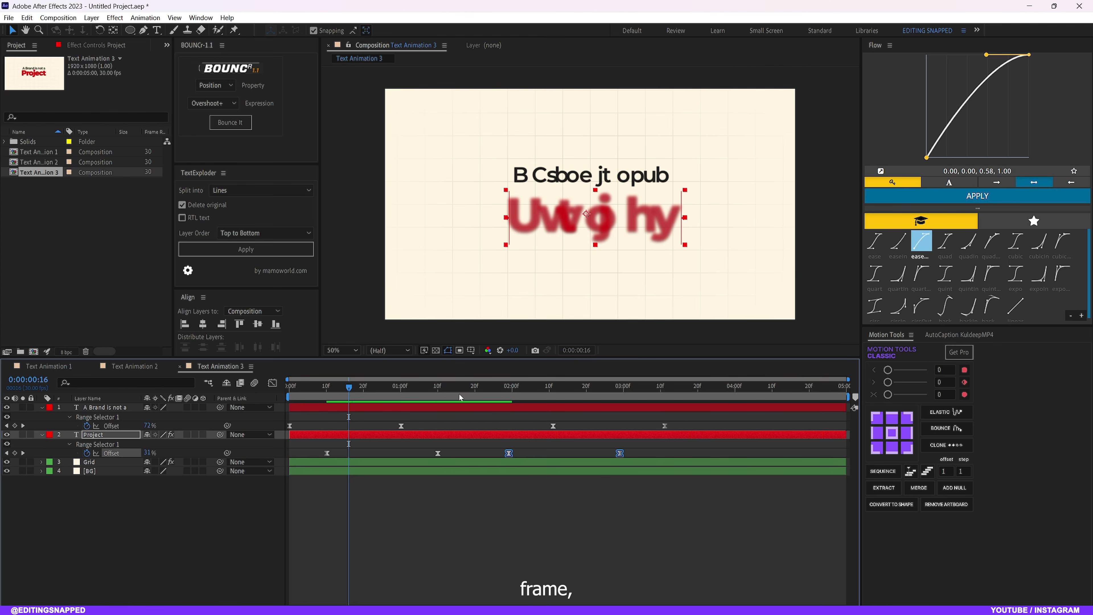
{"action": "key", "text": "Home"}
Enable motion blur on the "A Brand is not a" and Project text layers.
{"action": "left_click", "coordinate": [187, 407]}
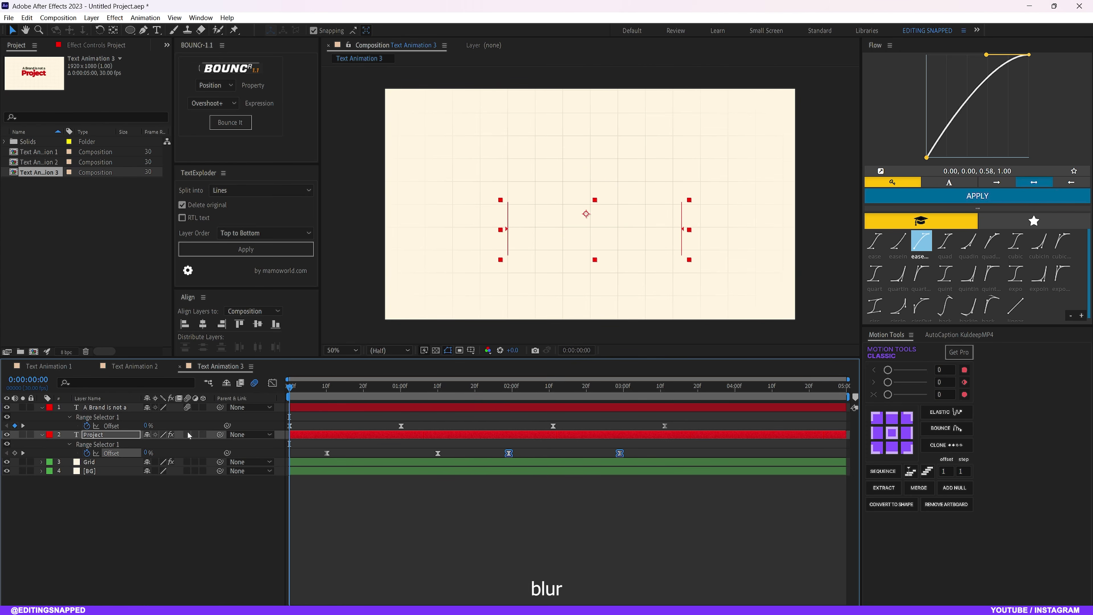
{"action": "left_click", "coordinate": [188, 434]}
{"action": "left_click", "coordinate": [202, 508]}
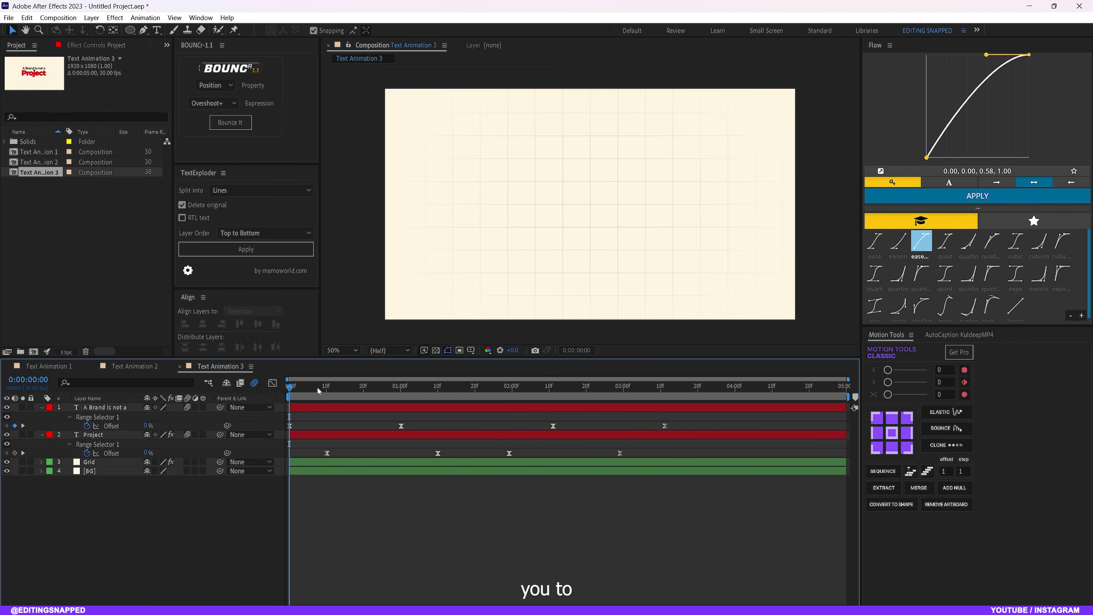
Collapse all layers' keyframed properties and play back the finished Text Animation 3.
{"action": "key", "text": "ctrl+a"}
{"action": "key", "text": "u"}
{"action": "key", "text": "space"}
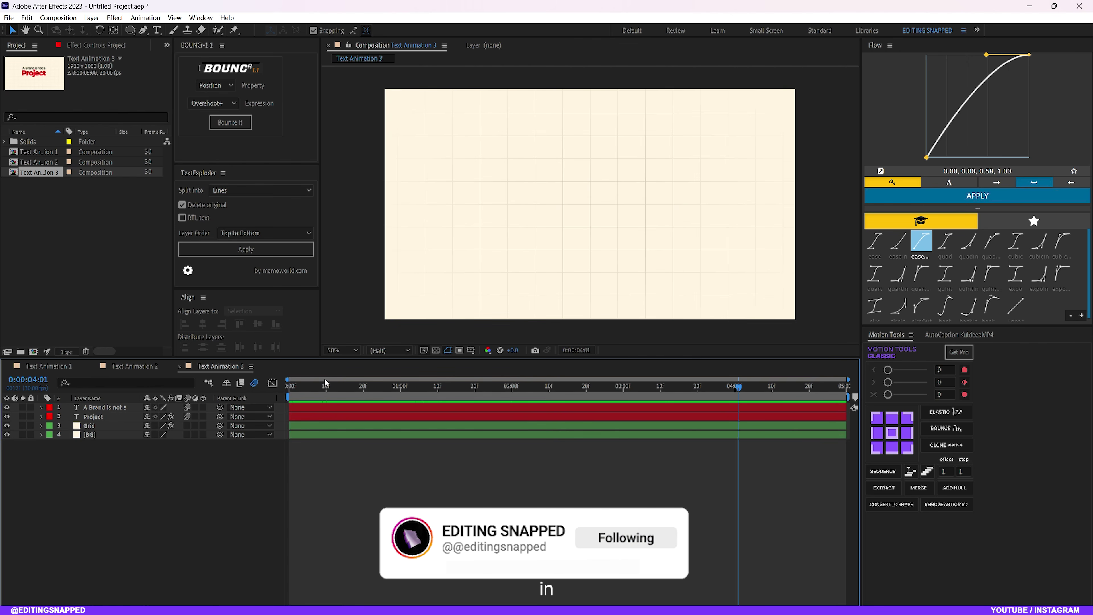
{"action": "key", "text": "space"}
{"action": "key", "text": "space"}
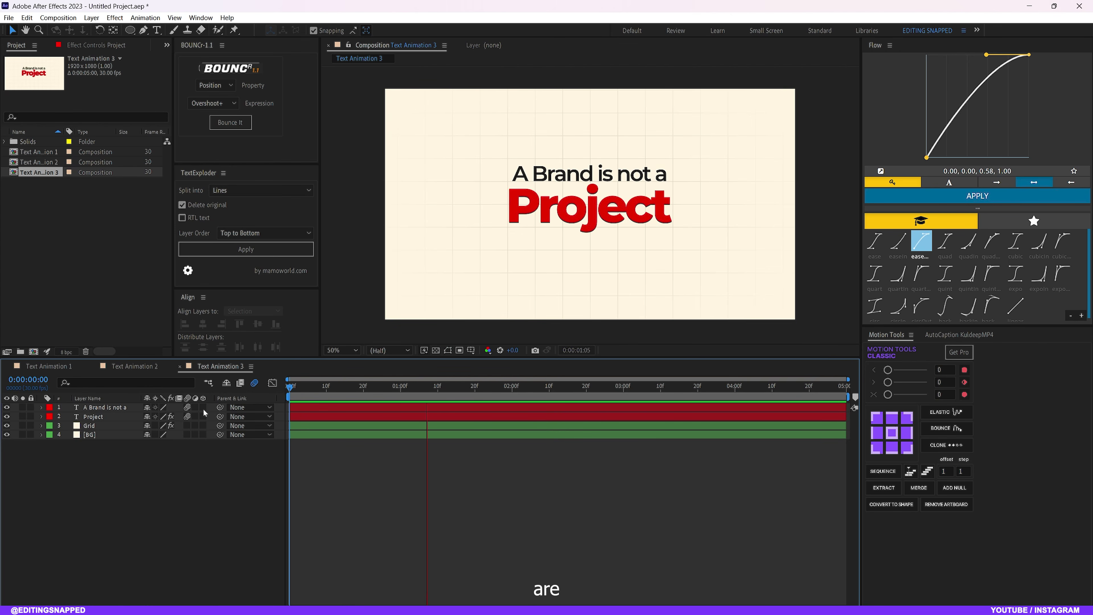